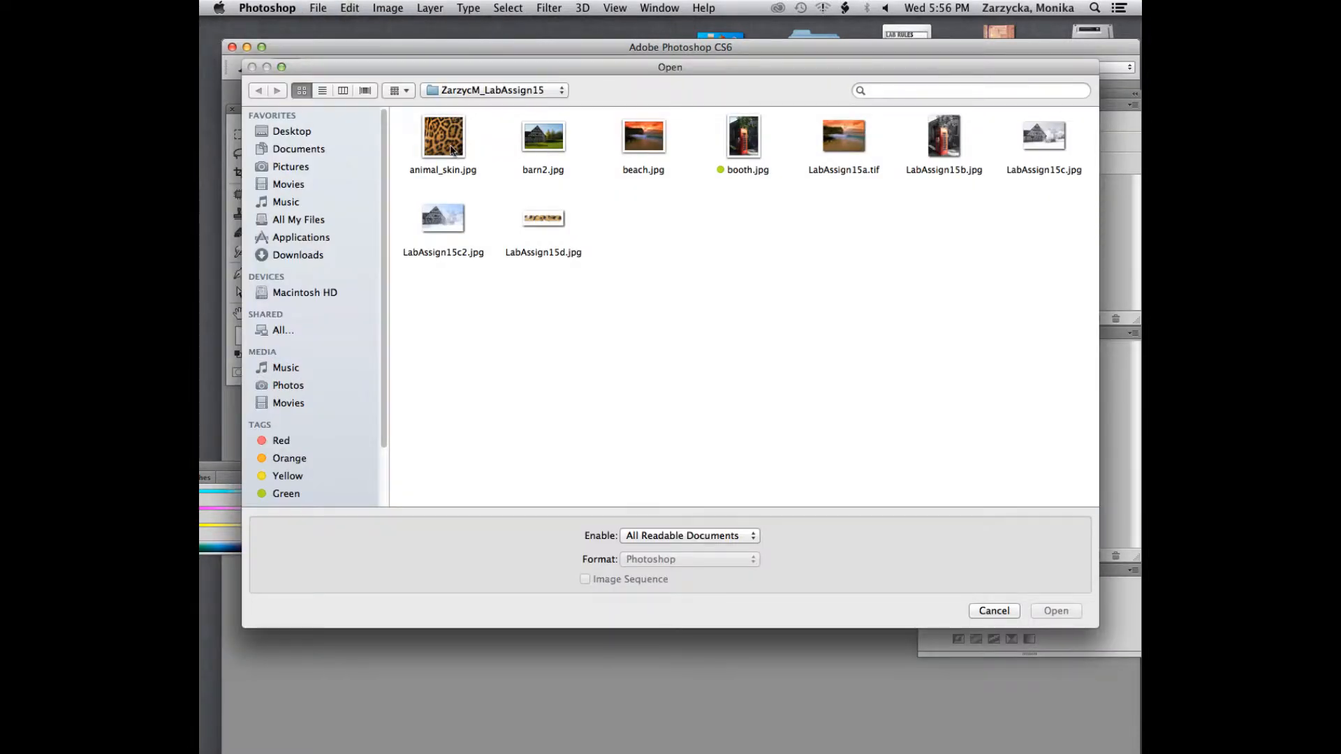
click(451, 149)
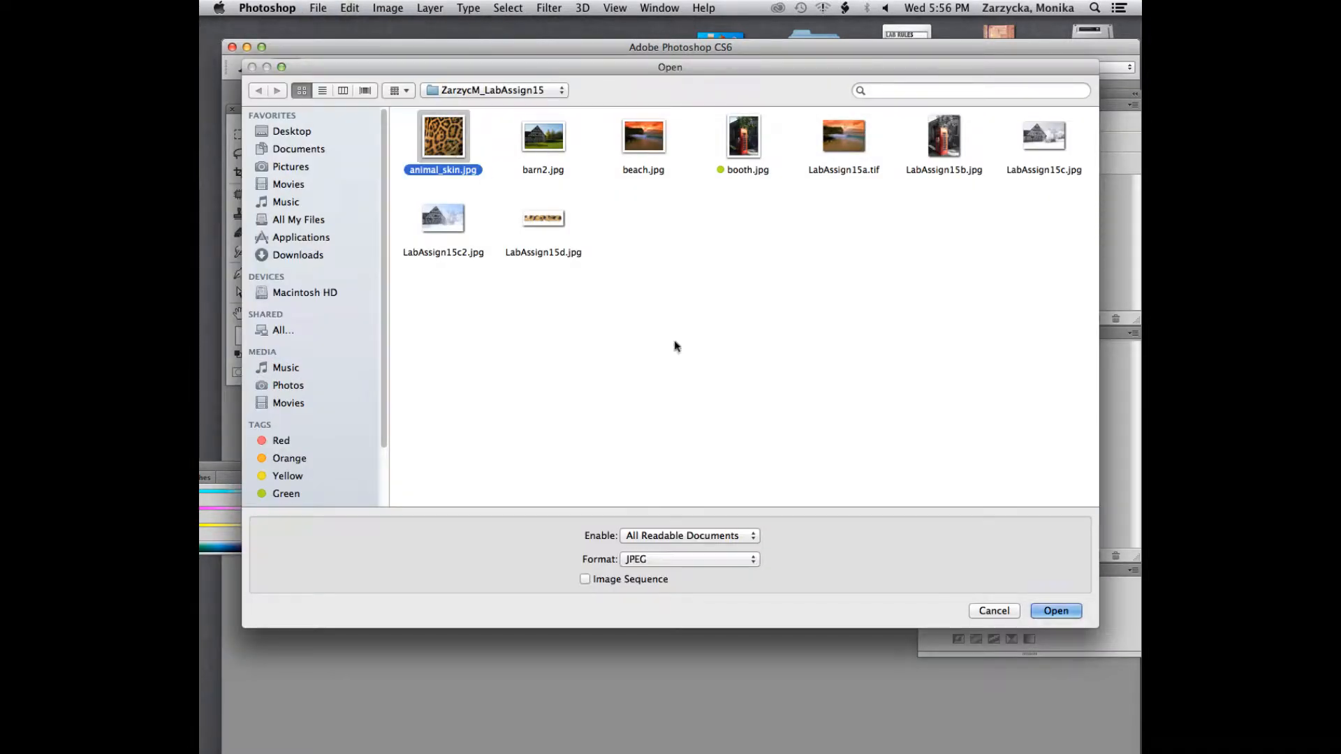
click(1068, 612)
click(657, 481)
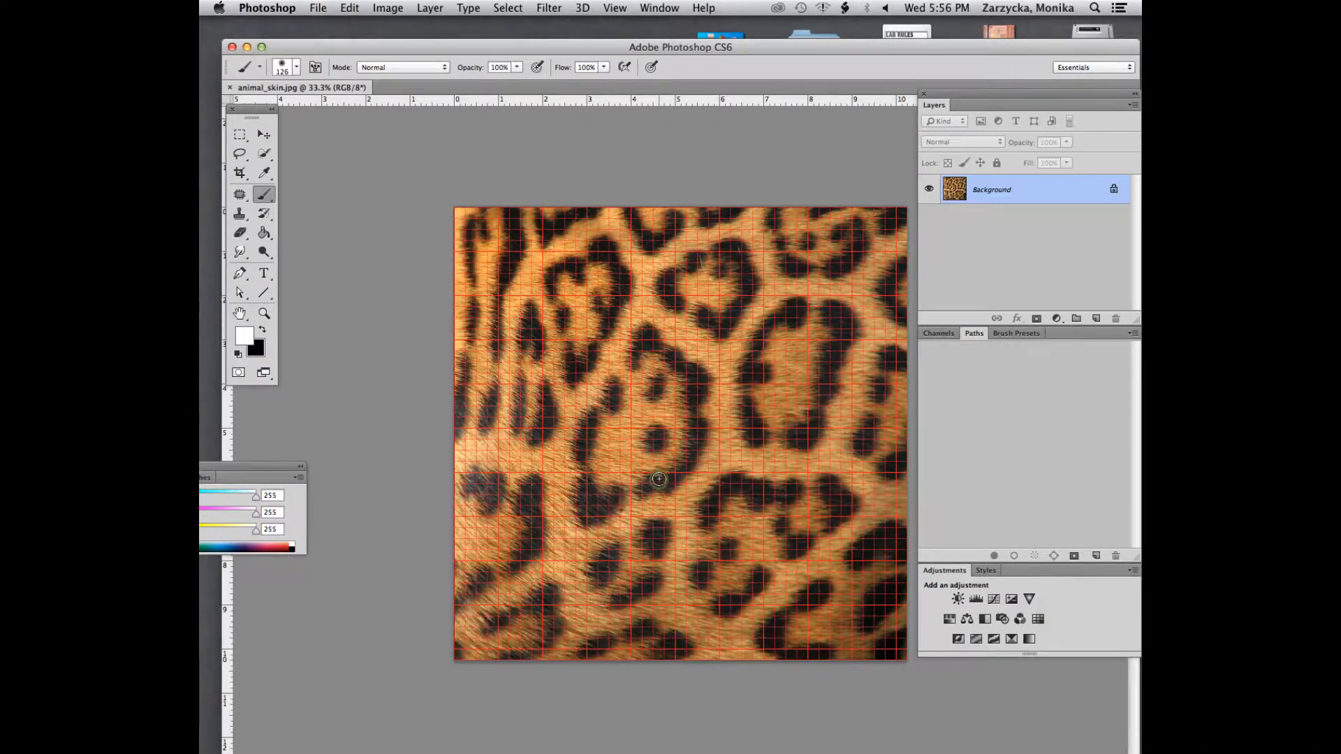
key(super+apostrophe)
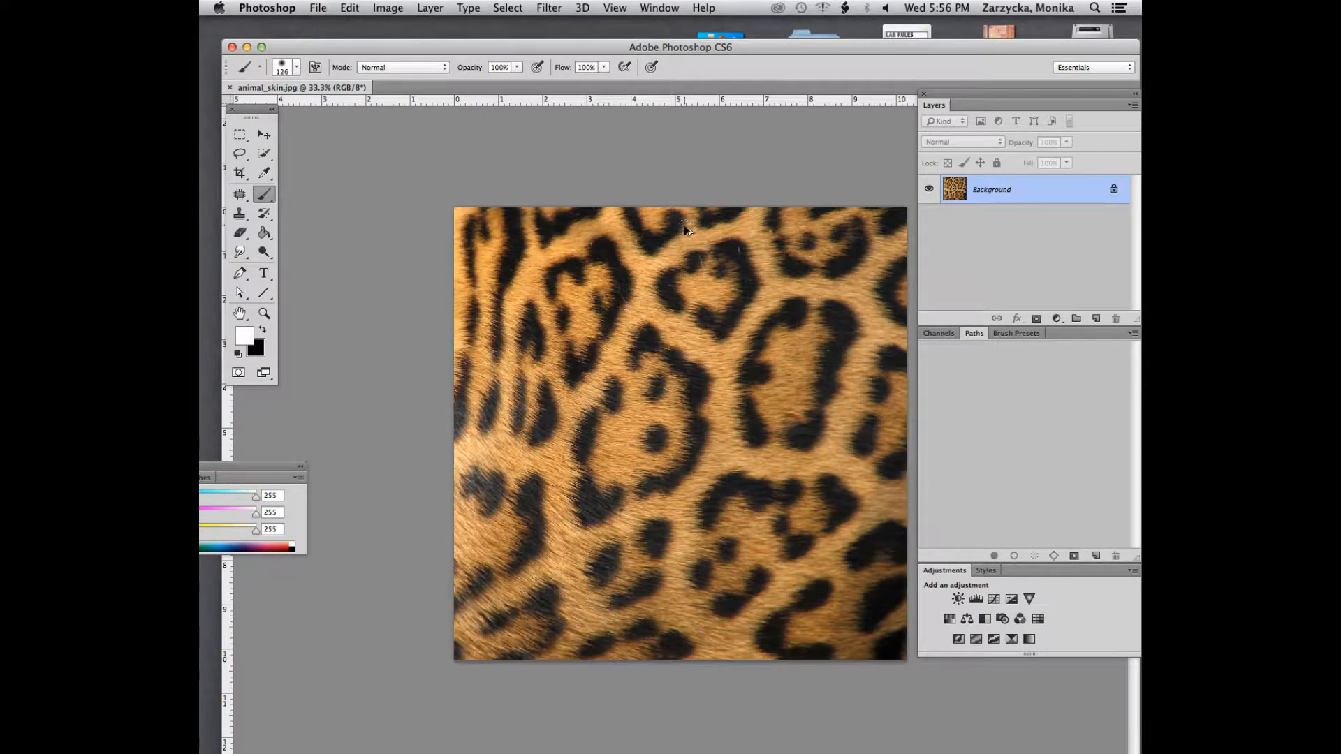
Resample the image to a resolution of 72 pixels/inch with proportions constrained
key(super+alt+i)
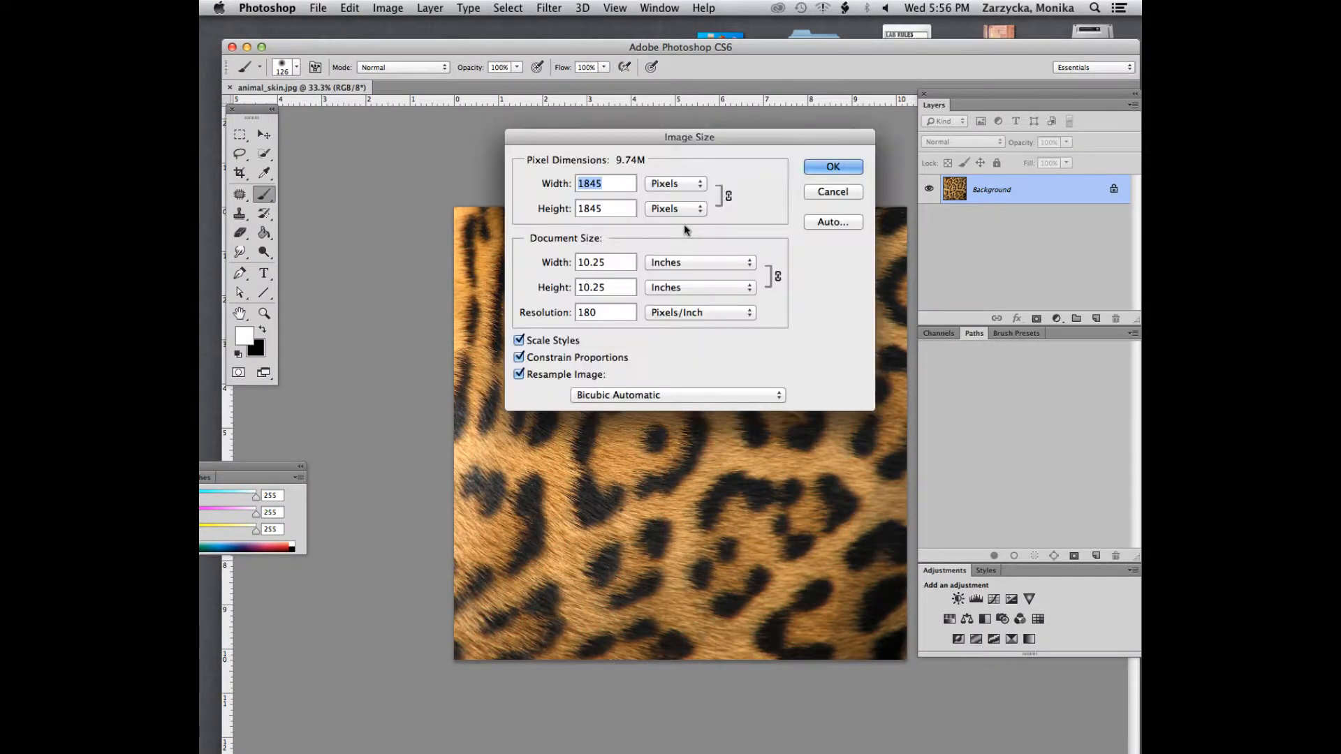
double_click(624, 312)
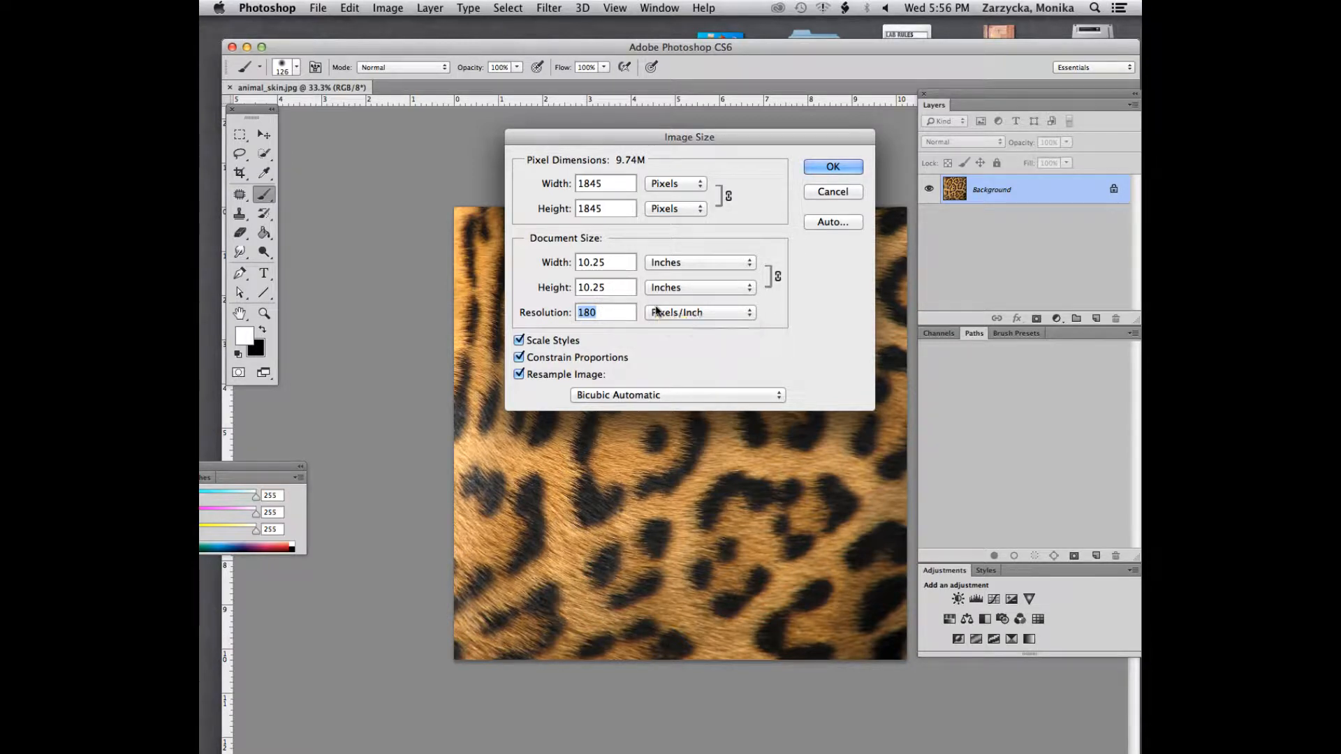
text(72)
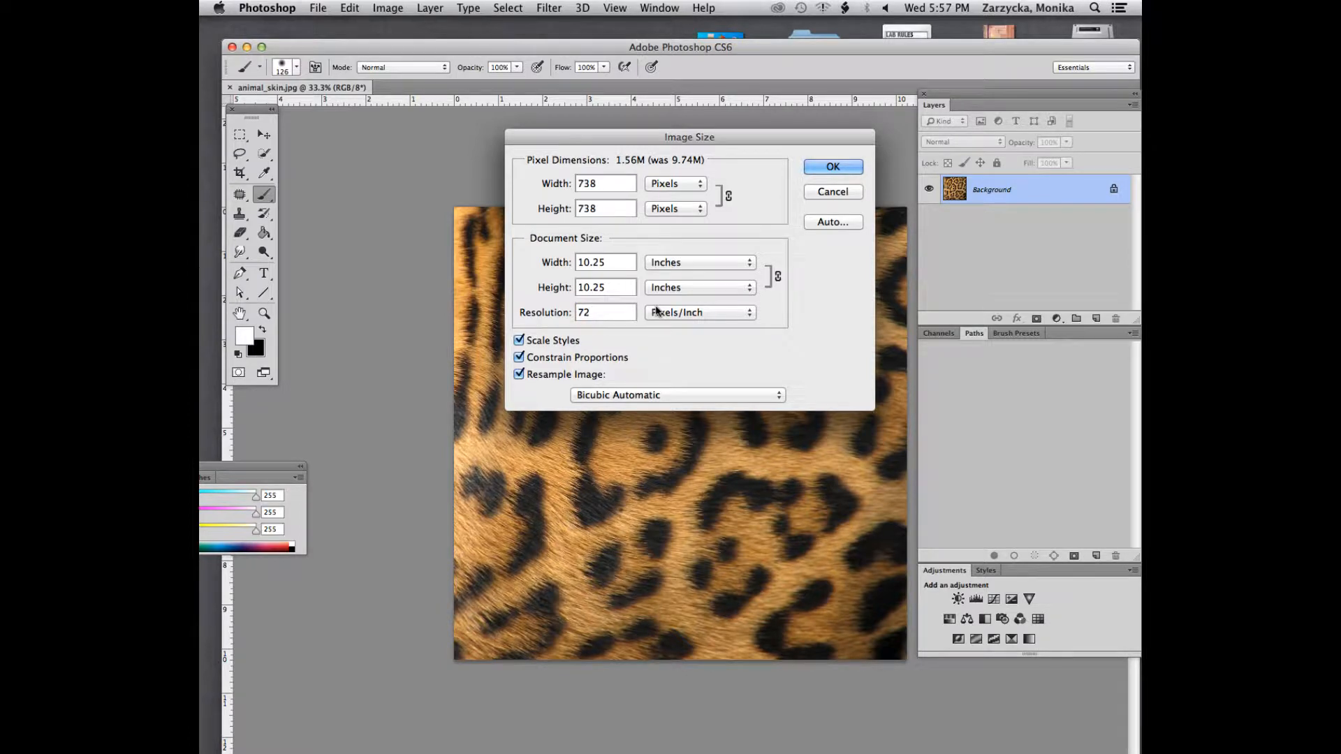
click(814, 166)
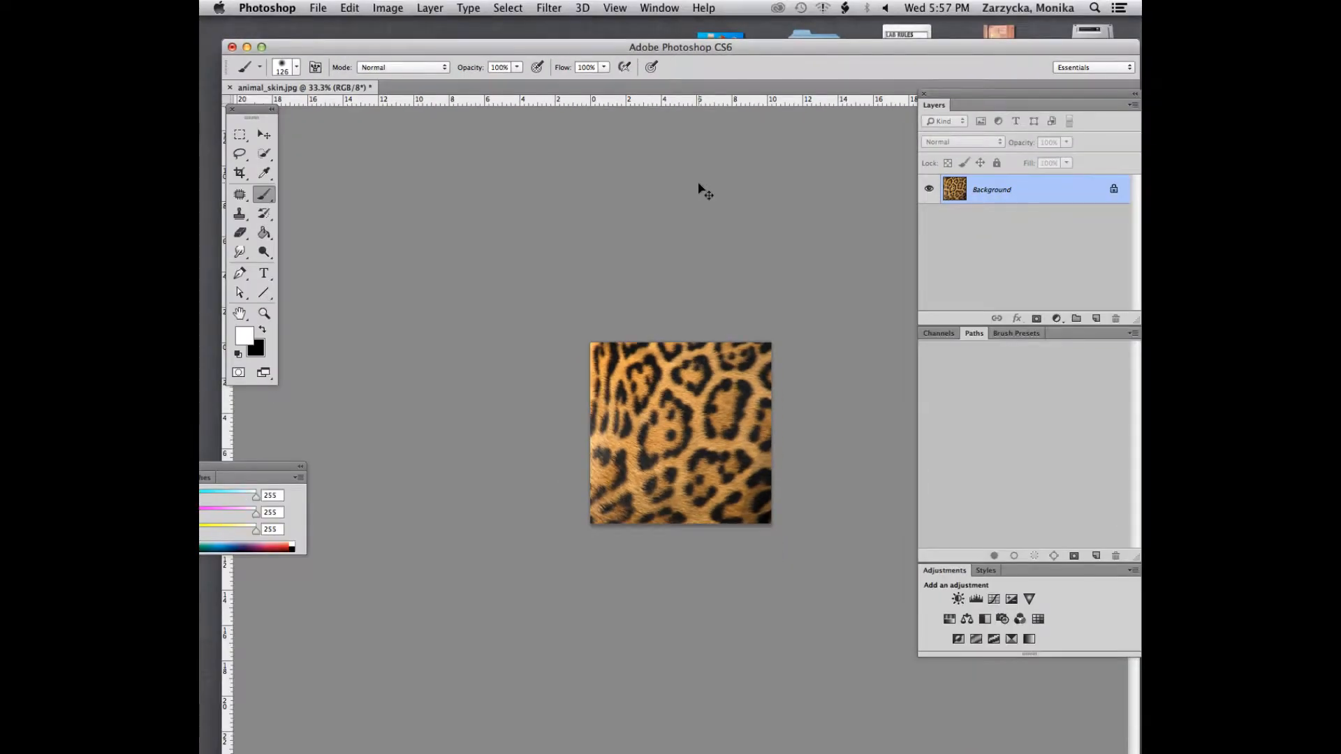
key(super+equal)
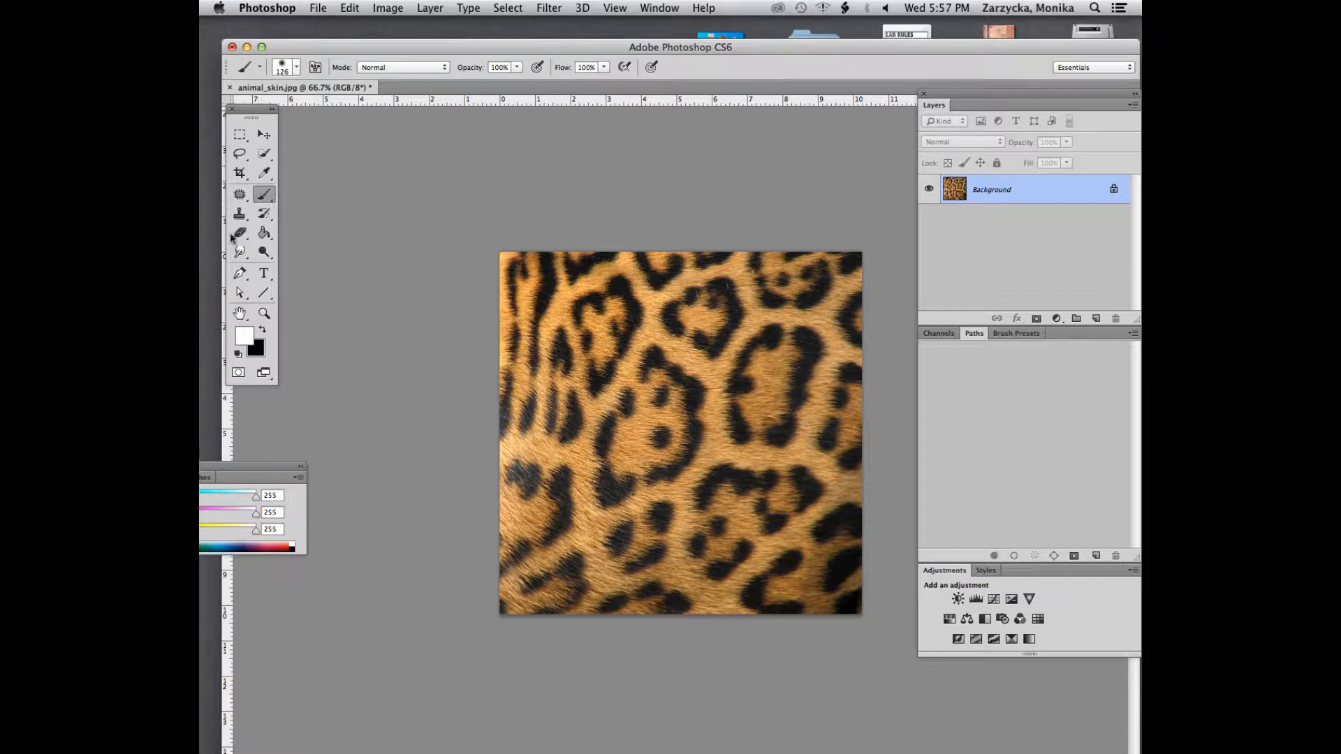
Add the white text LEOPARD in 60 pt Rockwell Extra Bold and move it to the middle of the image
click(265, 273)
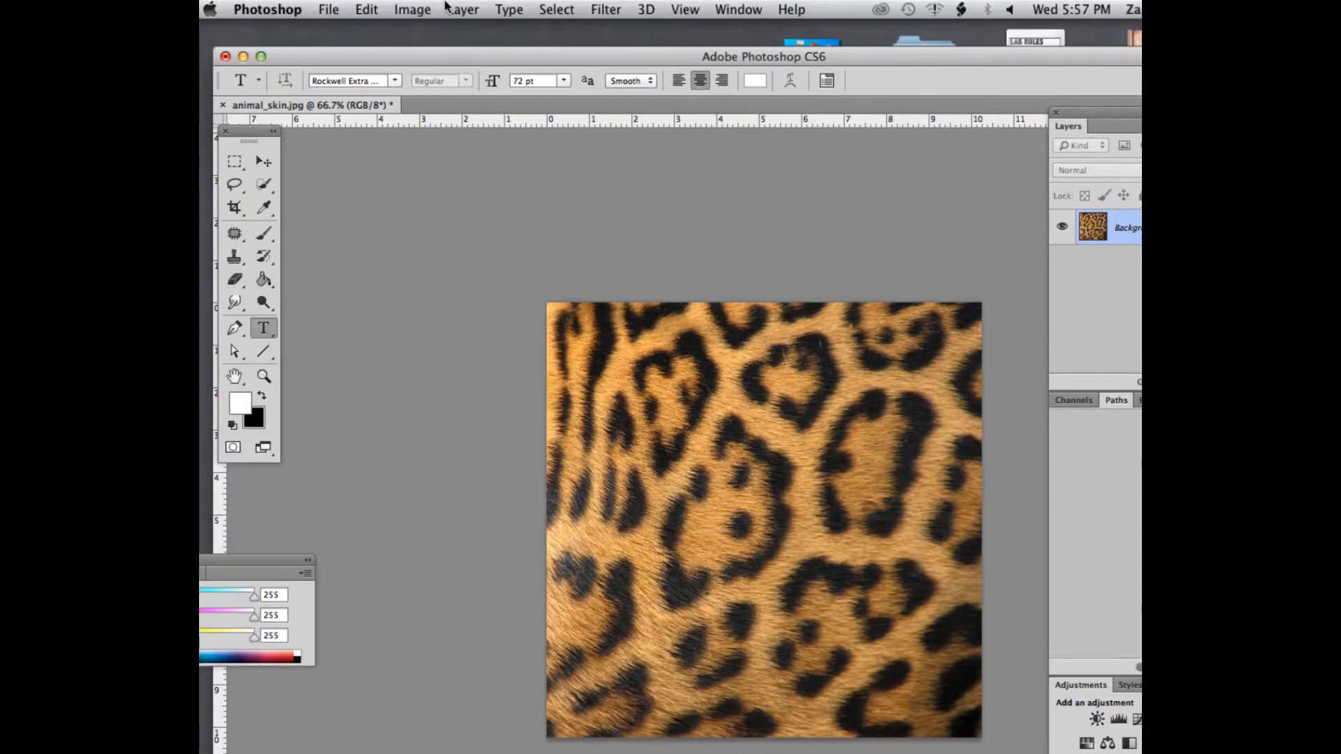
click(396, 81)
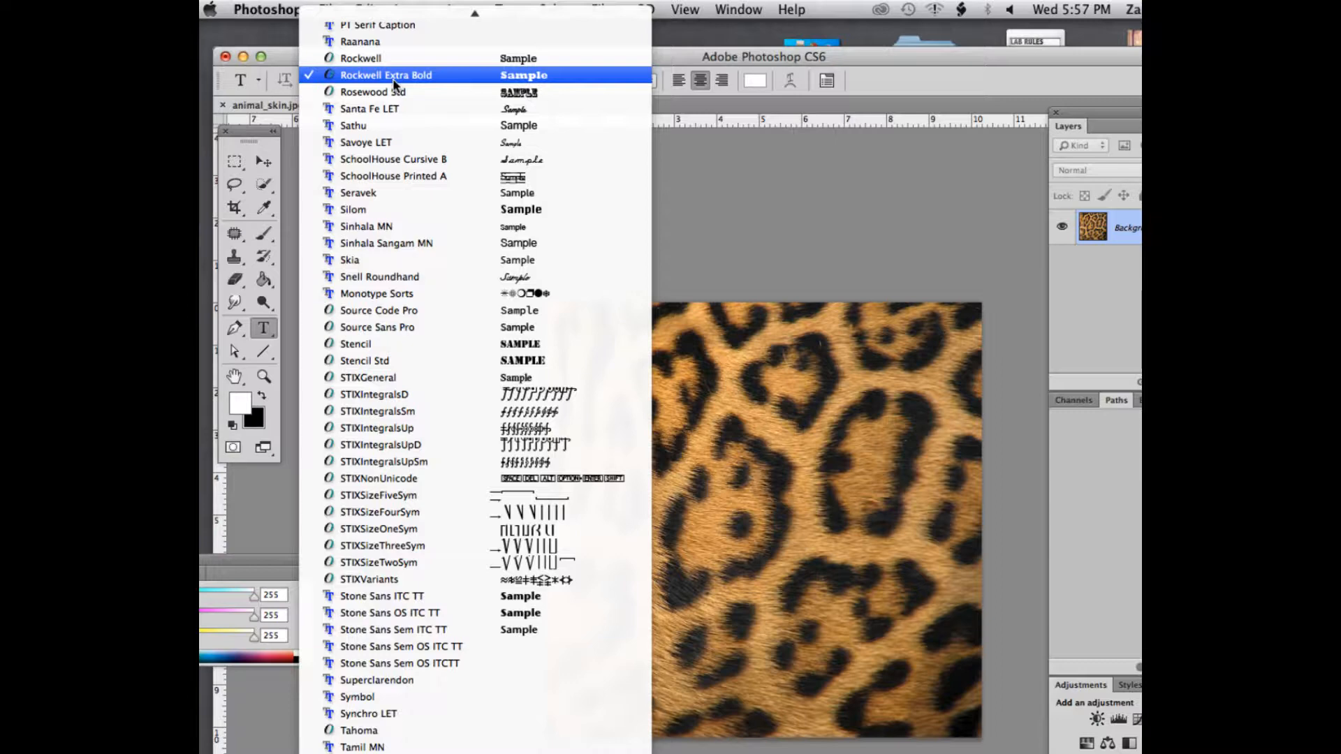
click(393, 78)
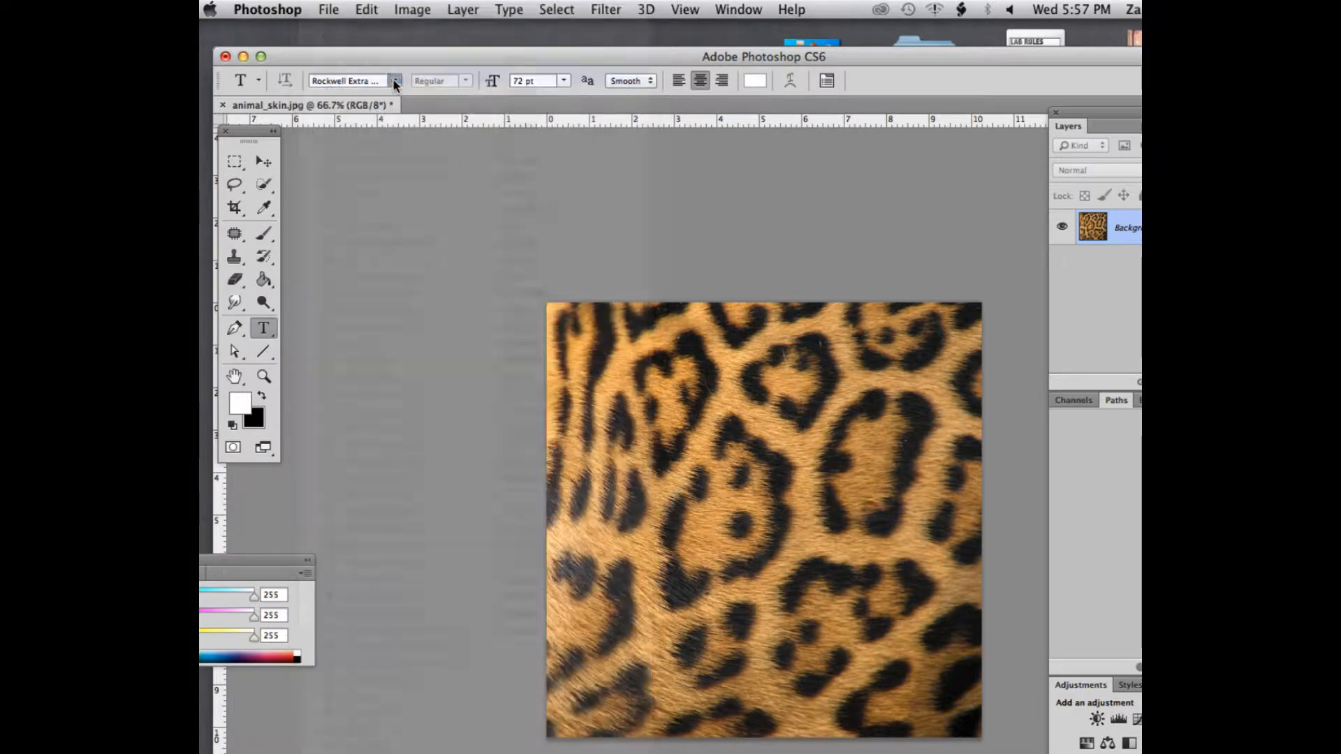
drag(614, 48, 602, 33)
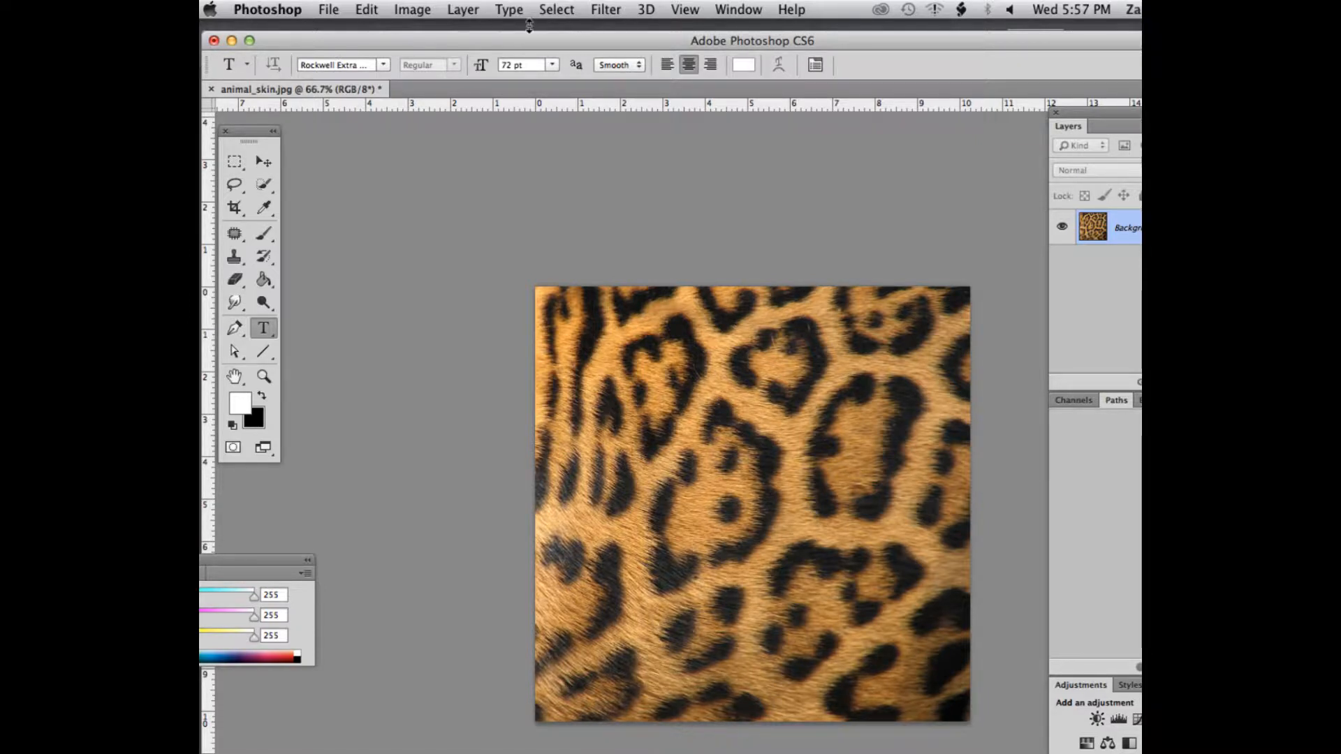
drag(527, 36, 514, 28)
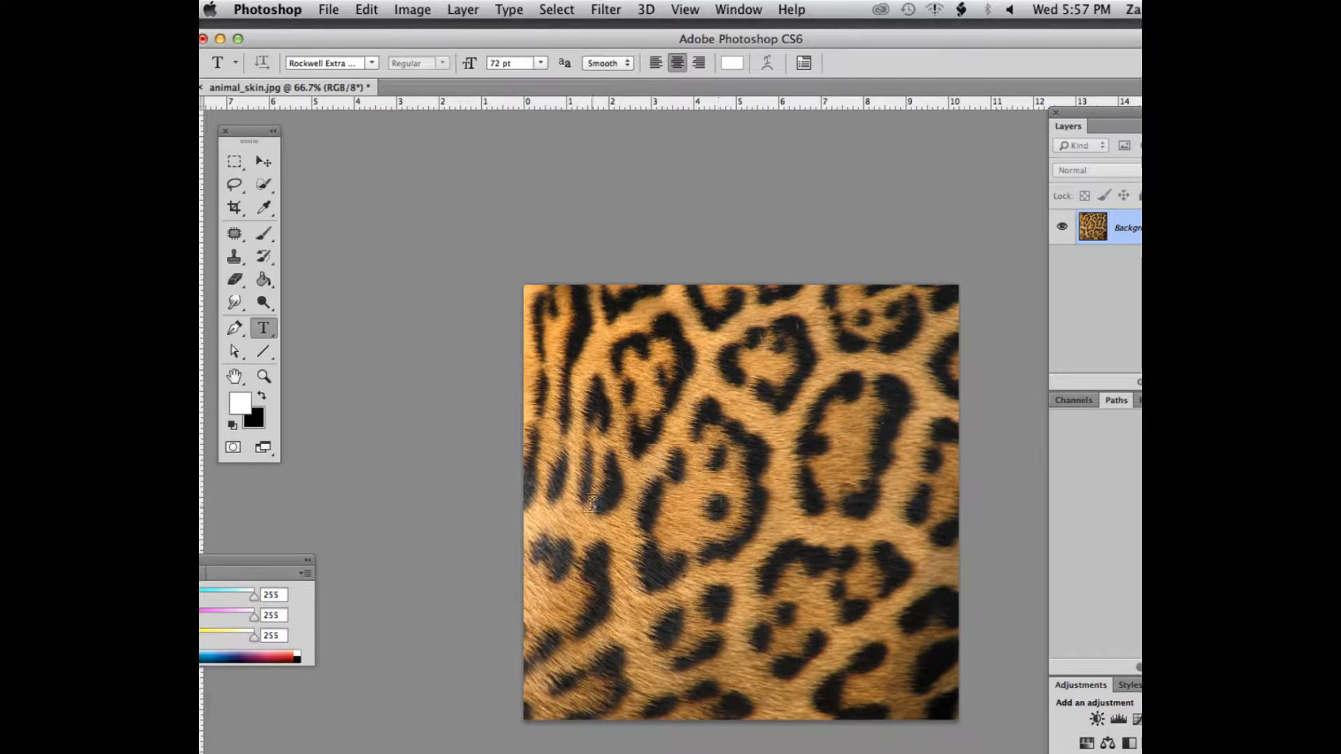
click(541, 63)
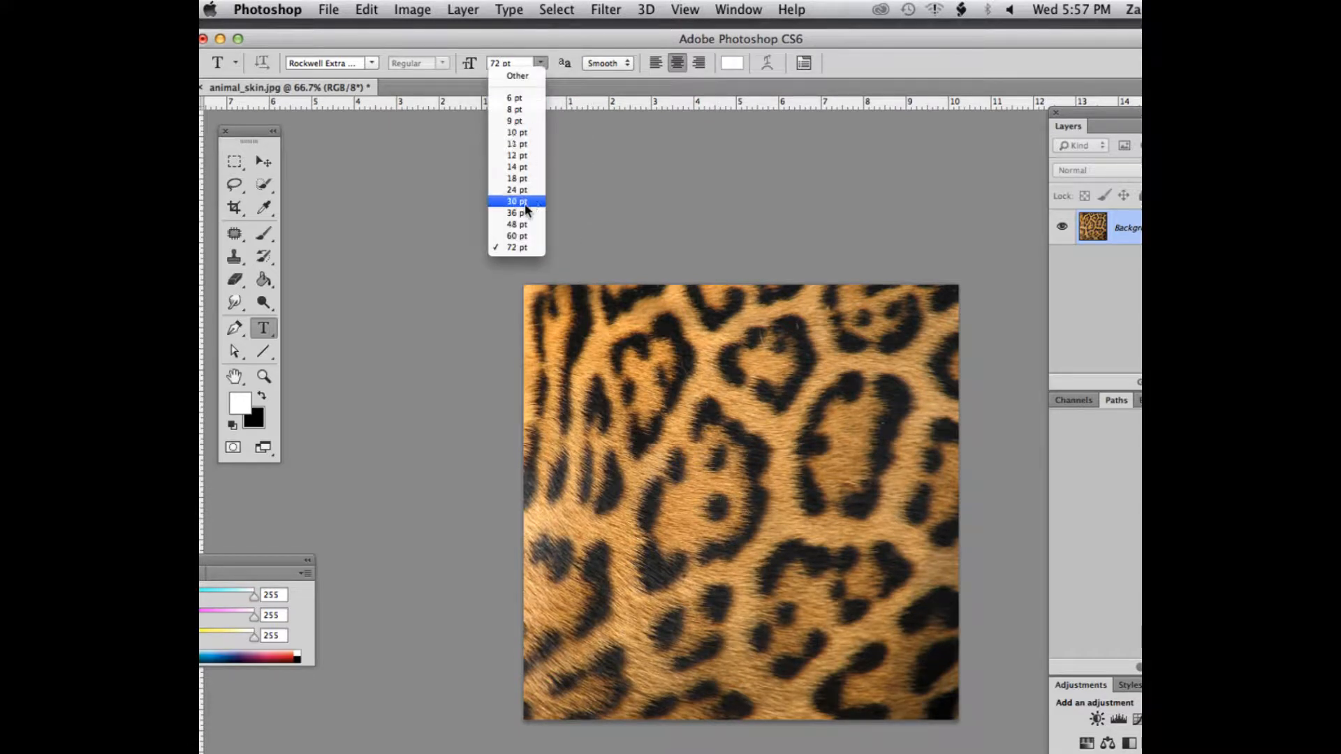
click(520, 236)
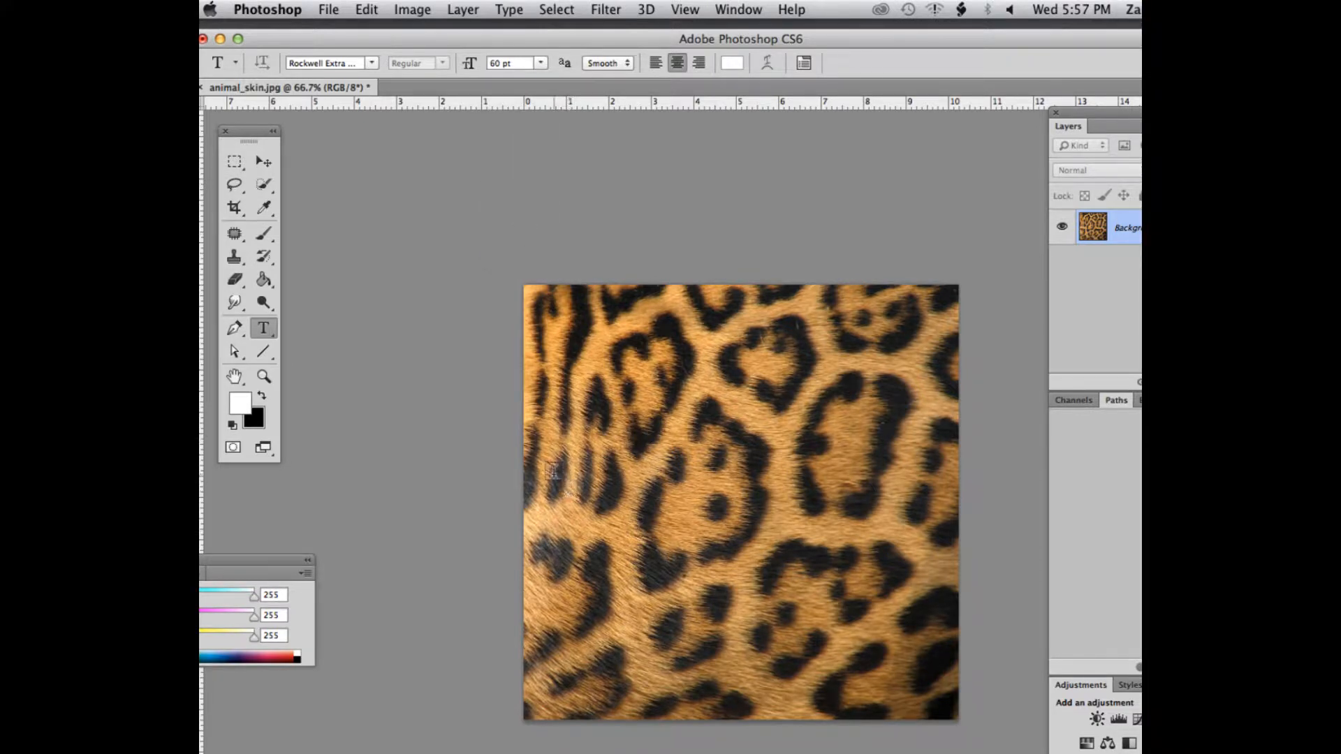
click(557, 481)
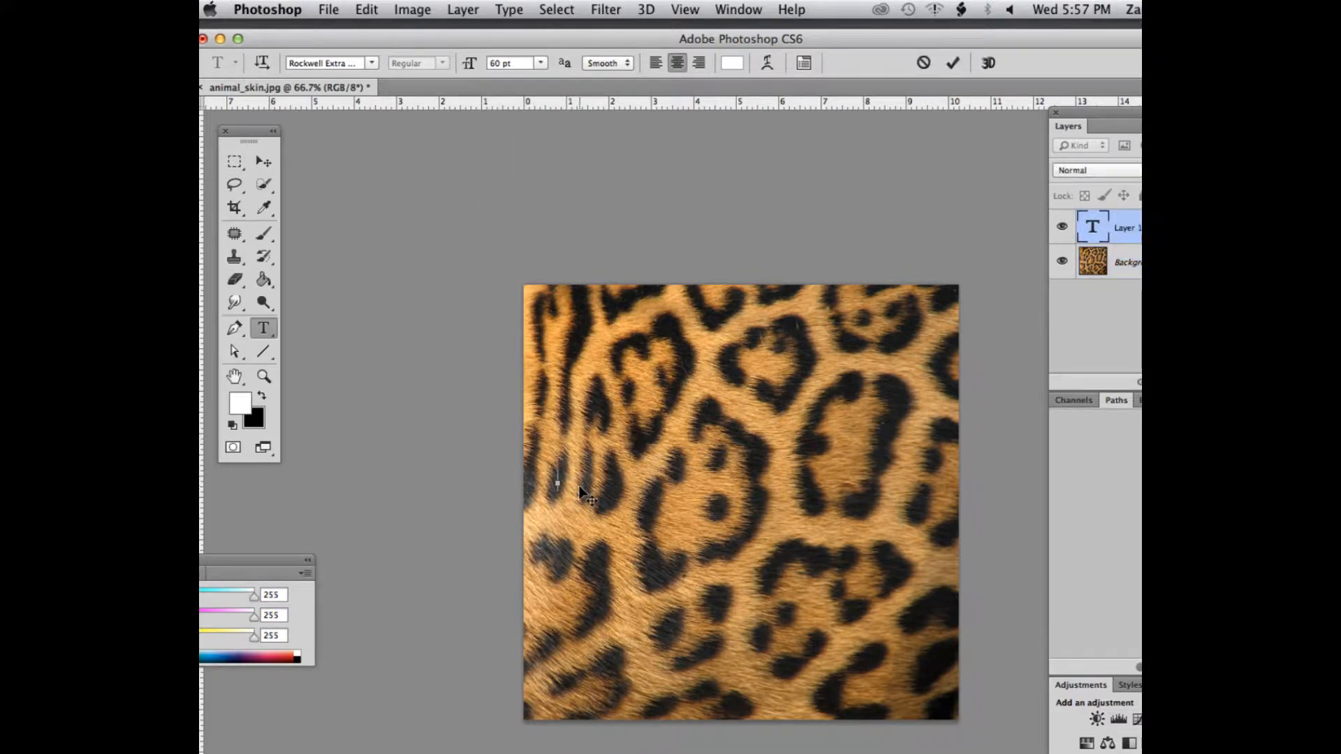
text(LE)
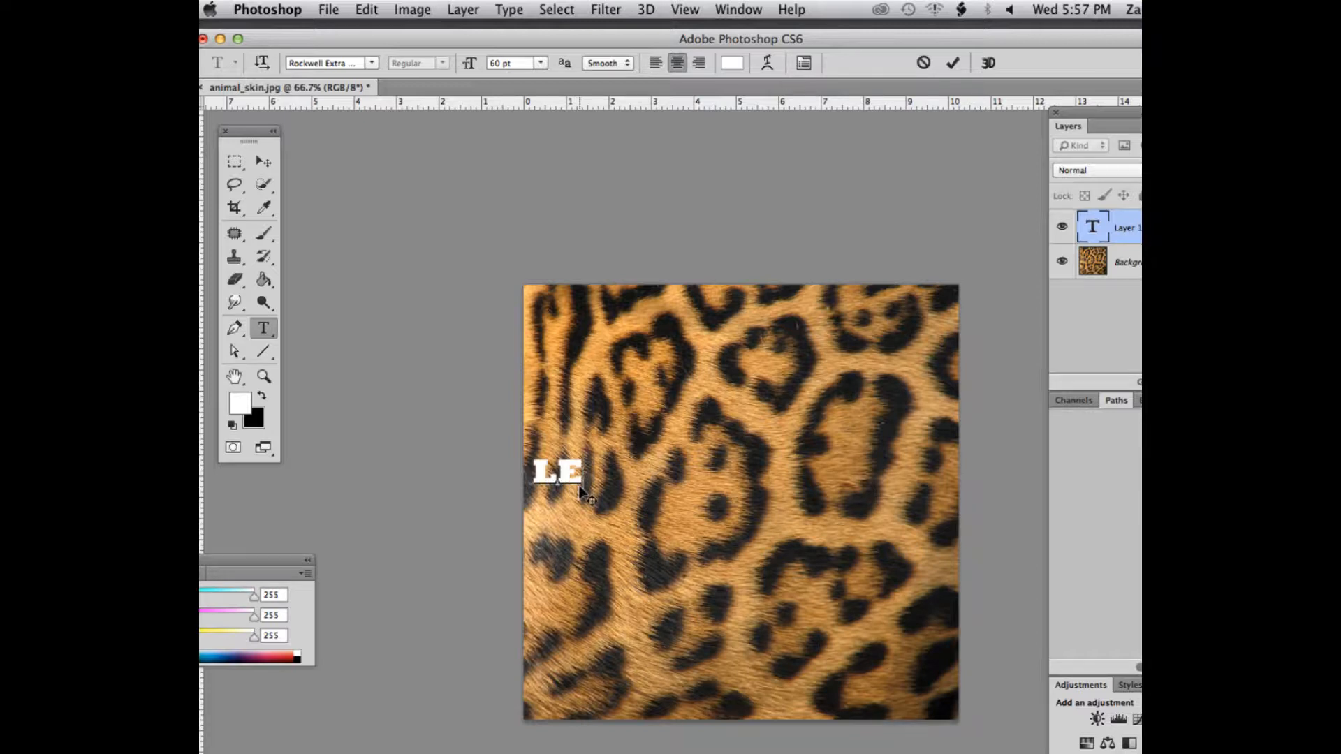
text(OPARD)
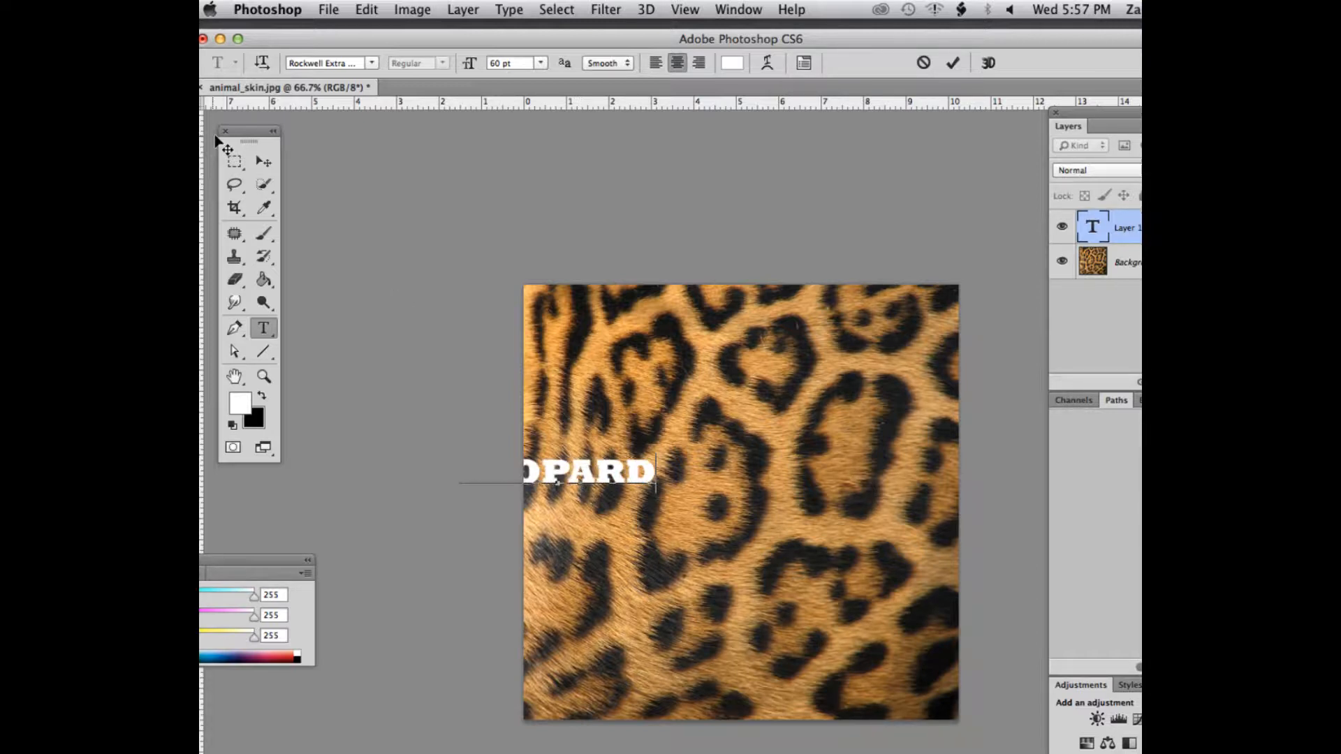
click(264, 161)
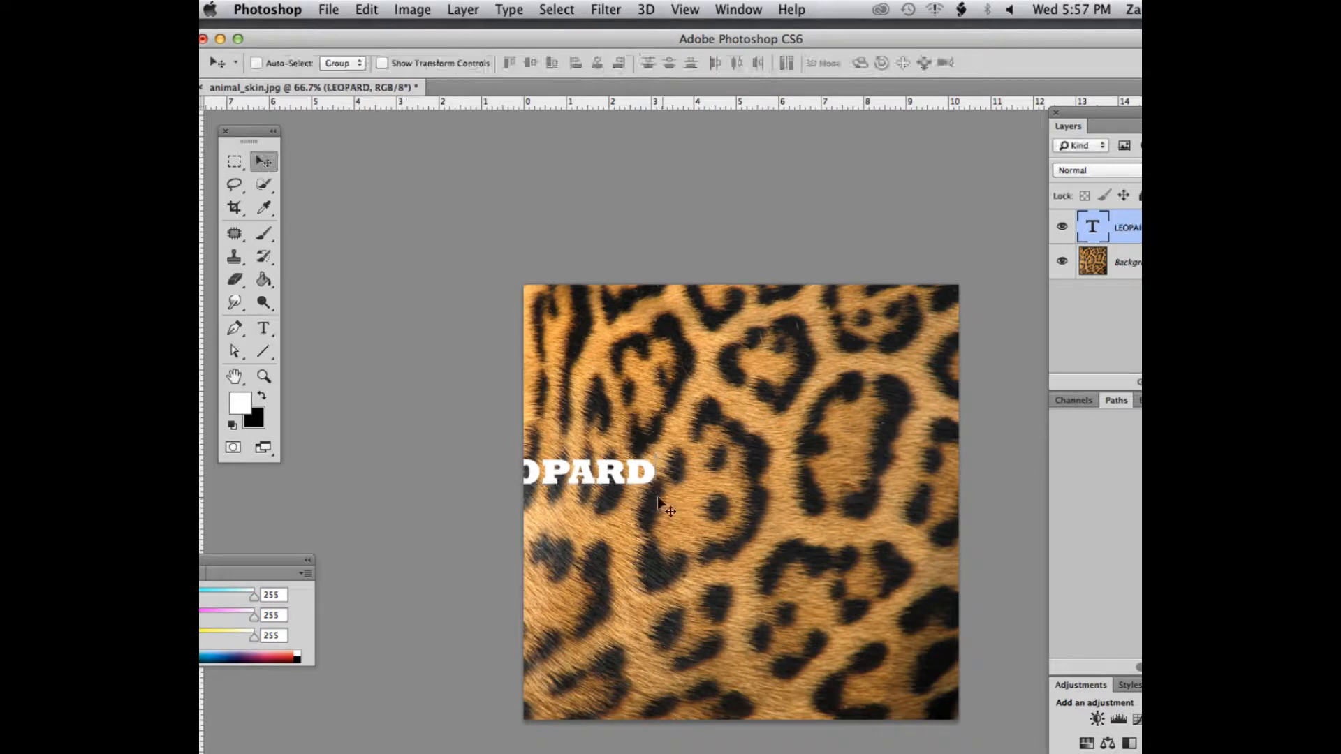
drag(606, 475, 775, 482)
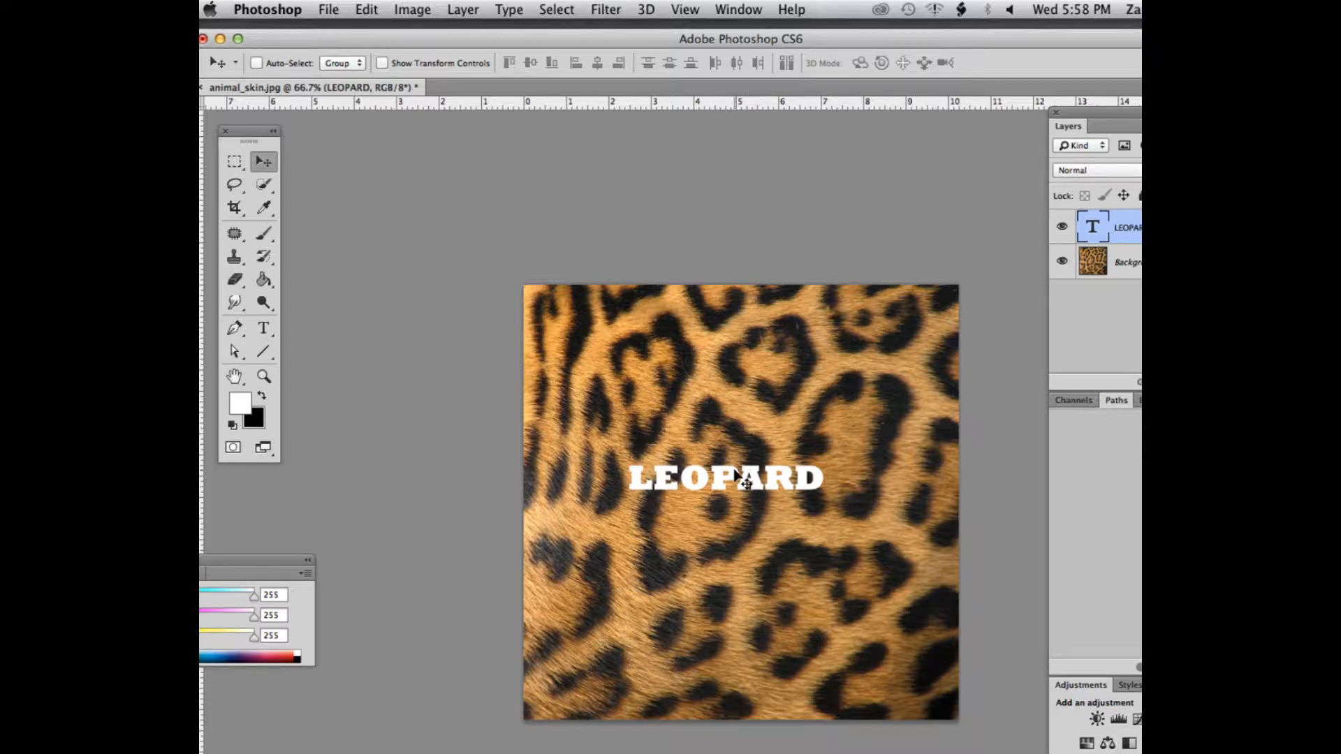
Enlarge the LEOPARD text to 100 pt and reposition it slightly lower in the middle of the image
click(263, 329)
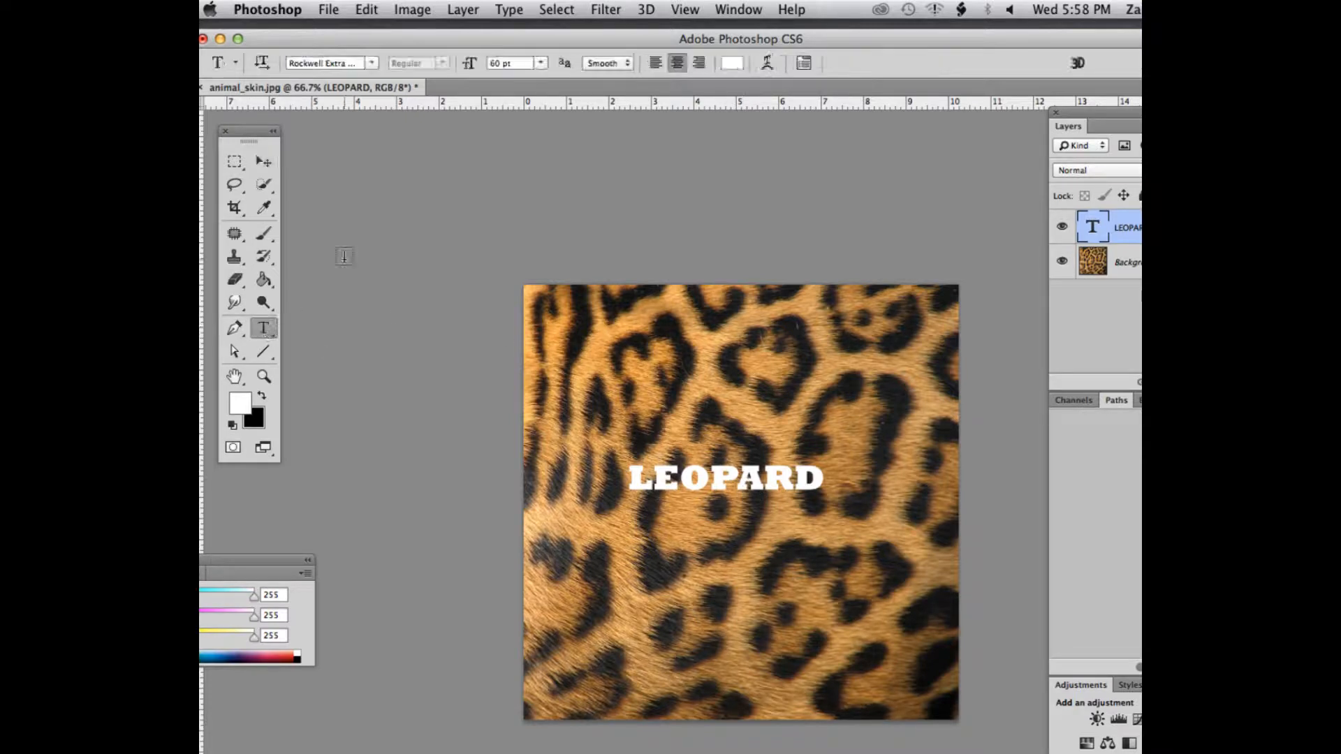
click(540, 63)
click(517, 250)
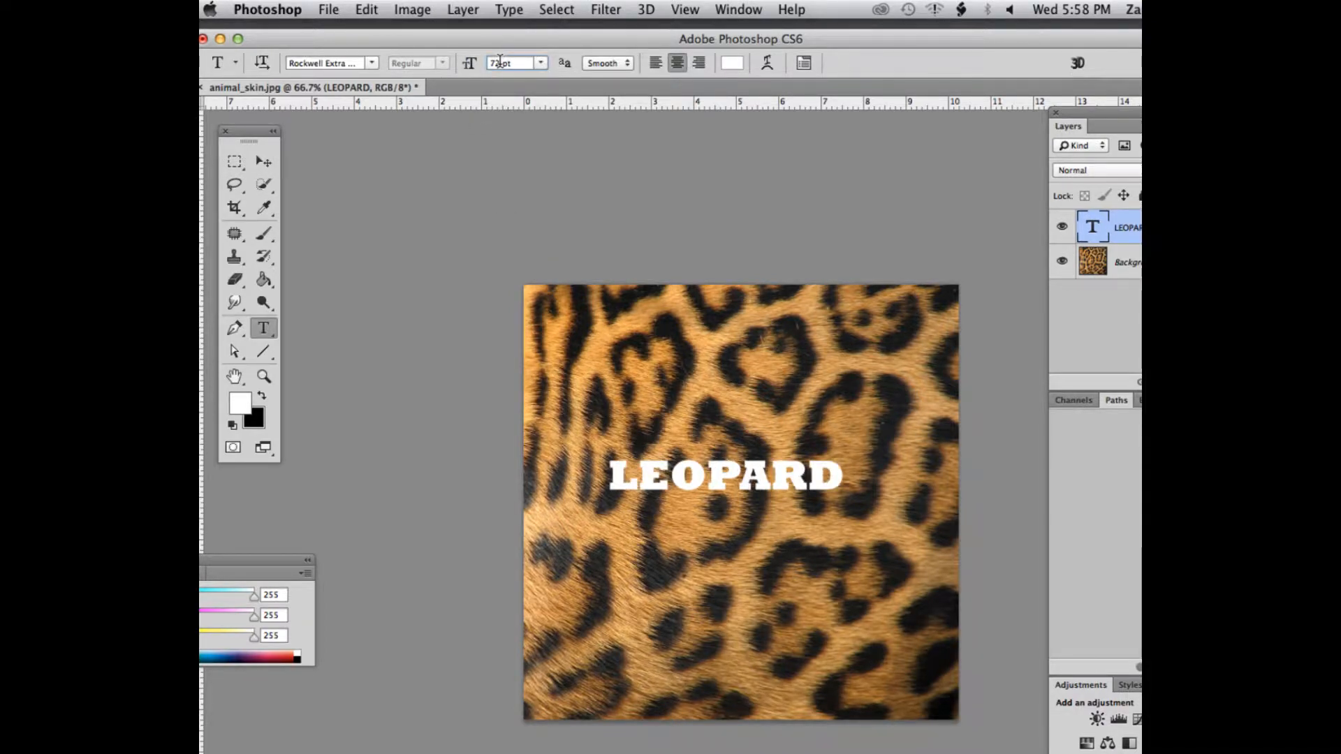
drag(502, 60, 487, 67)
text(100)
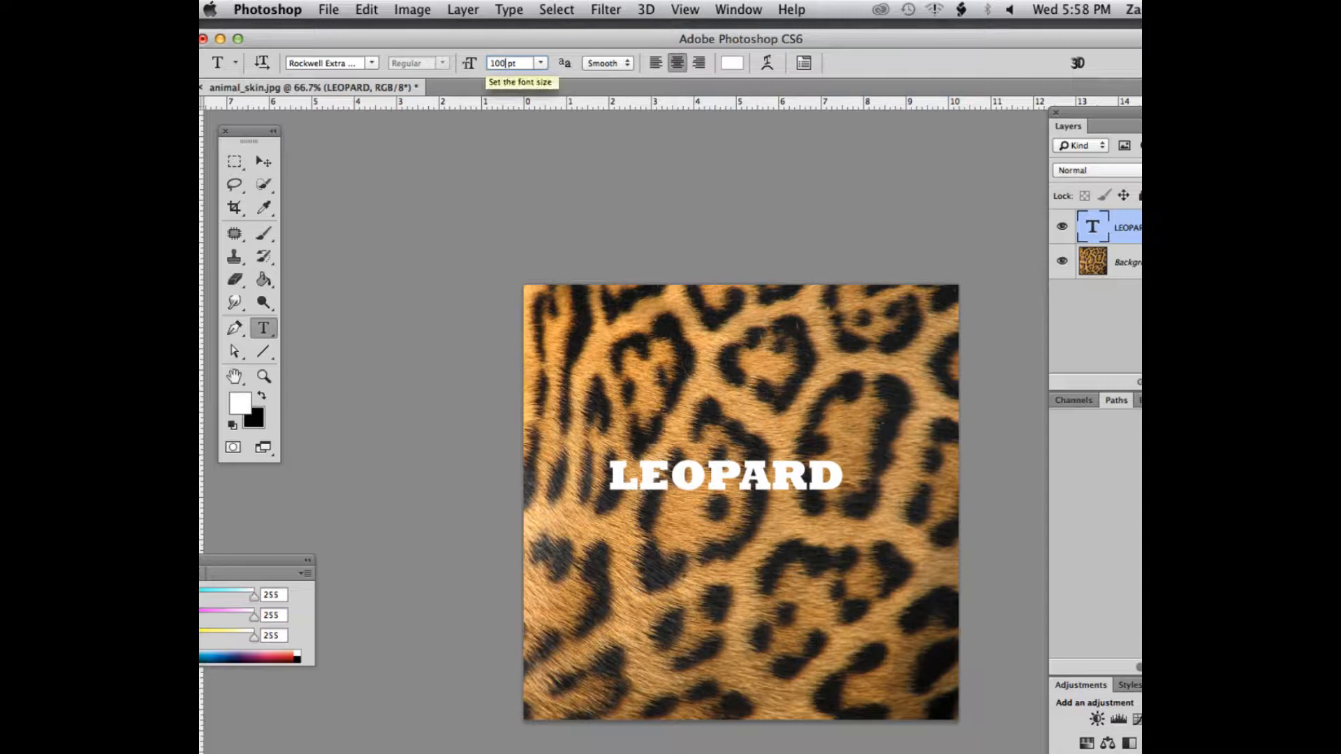
key(Return)
click(264, 162)
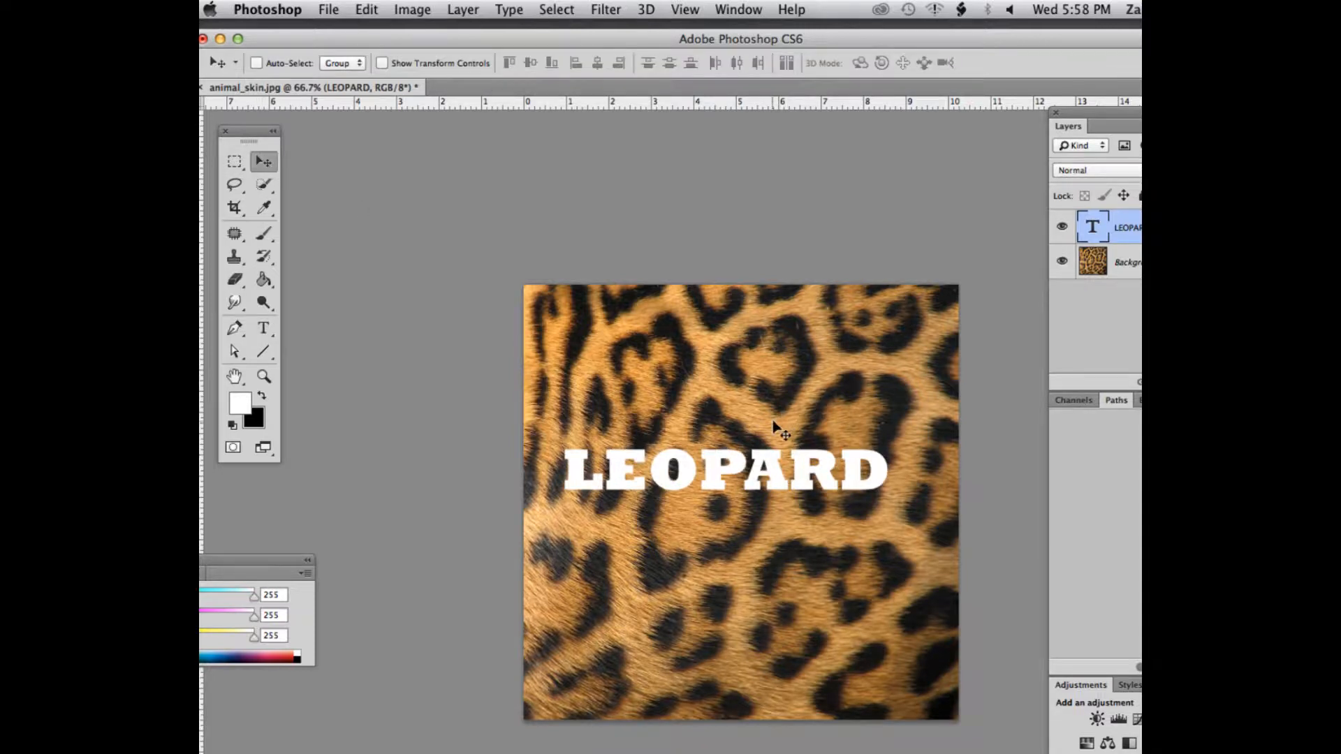
drag(775, 480, 772, 498)
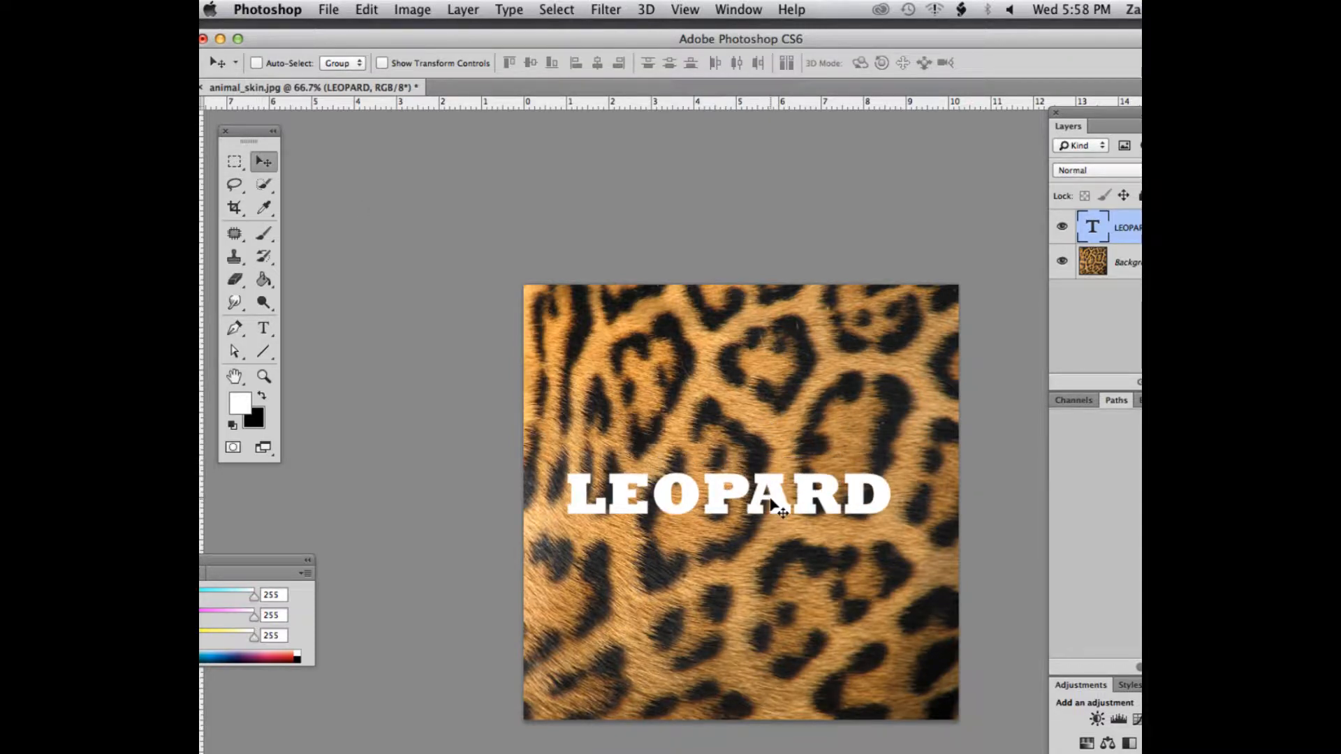
Scale the LEOPARD text up with Free Transform to span most of the image width, and recentre it
key(super+t)
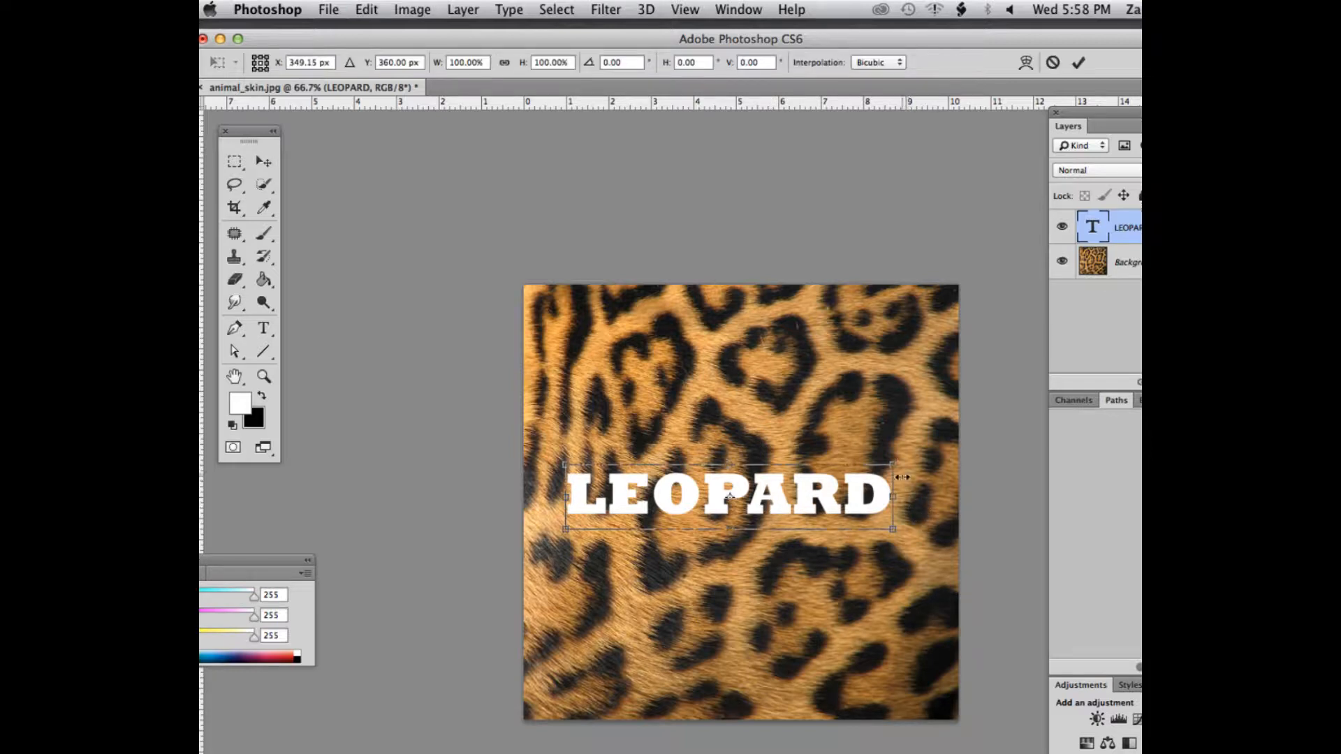
drag(889, 464, 938, 442)
key(Return)
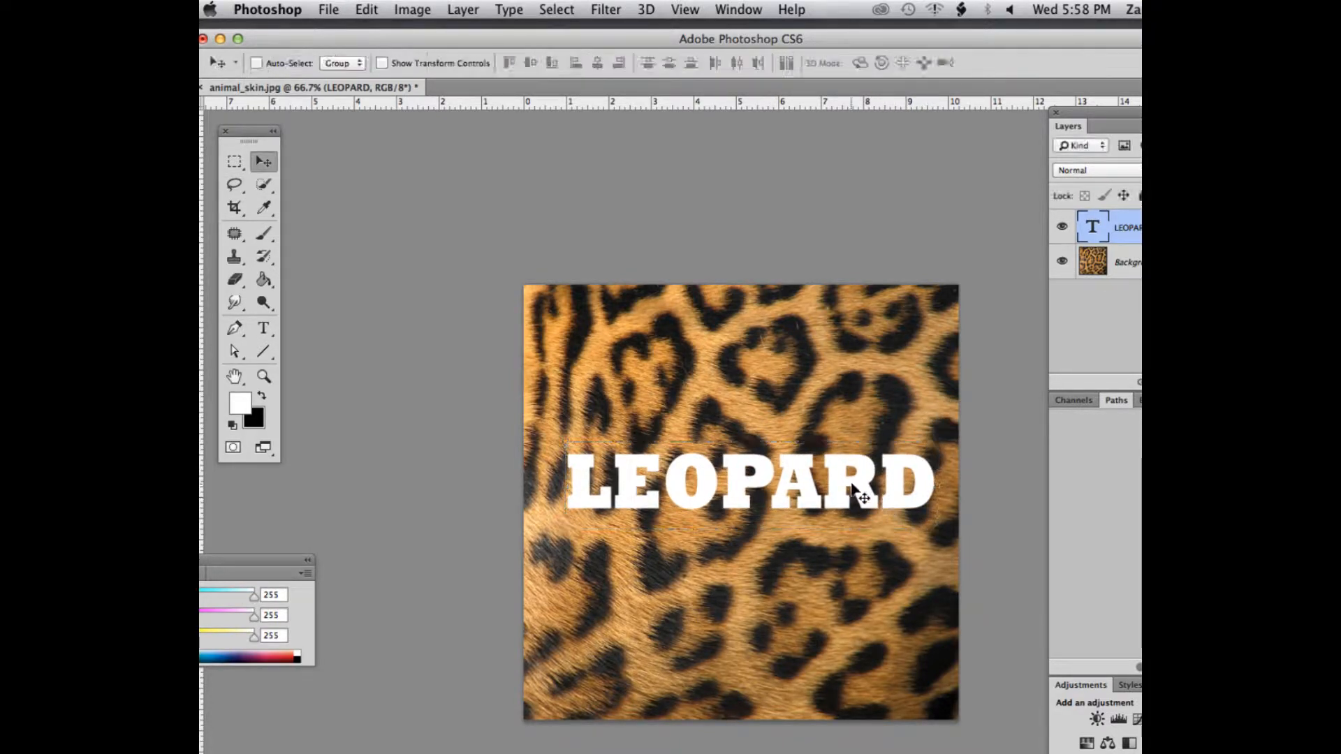
drag(851, 491, 848, 506)
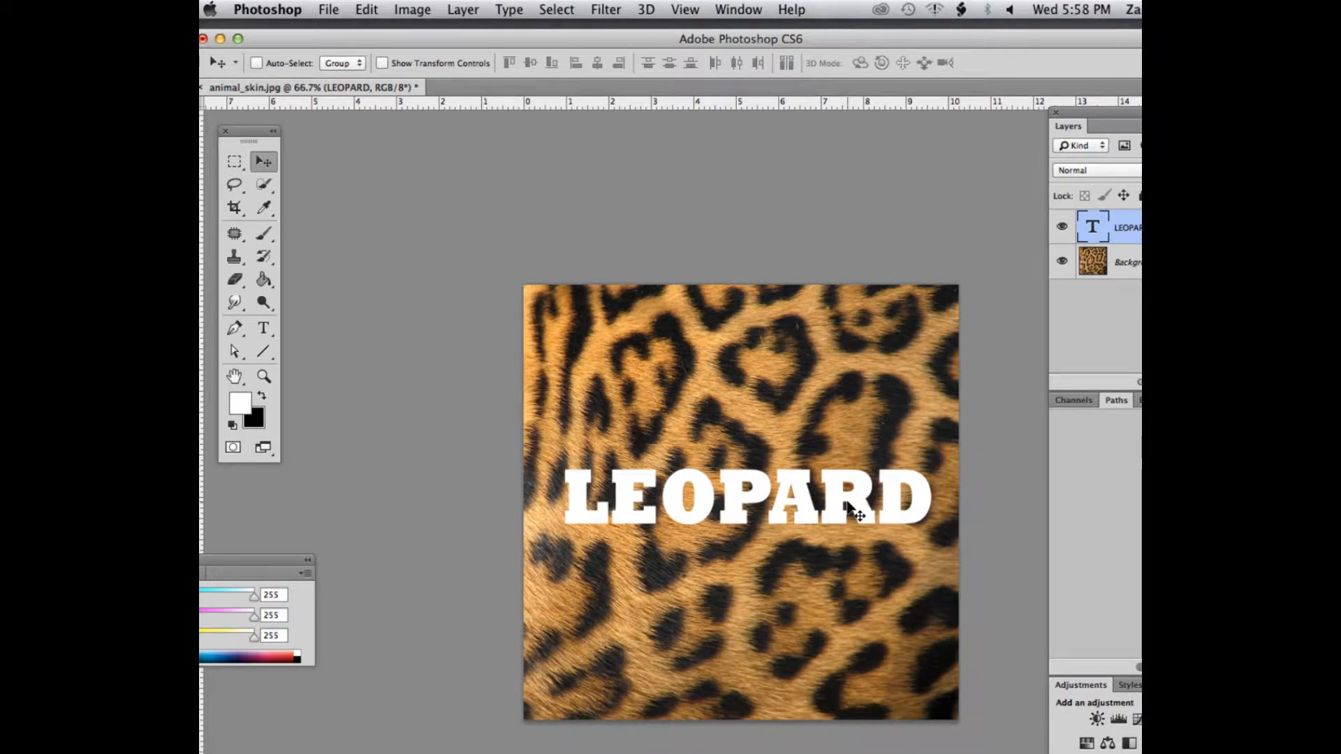
drag(849, 510, 845, 509)
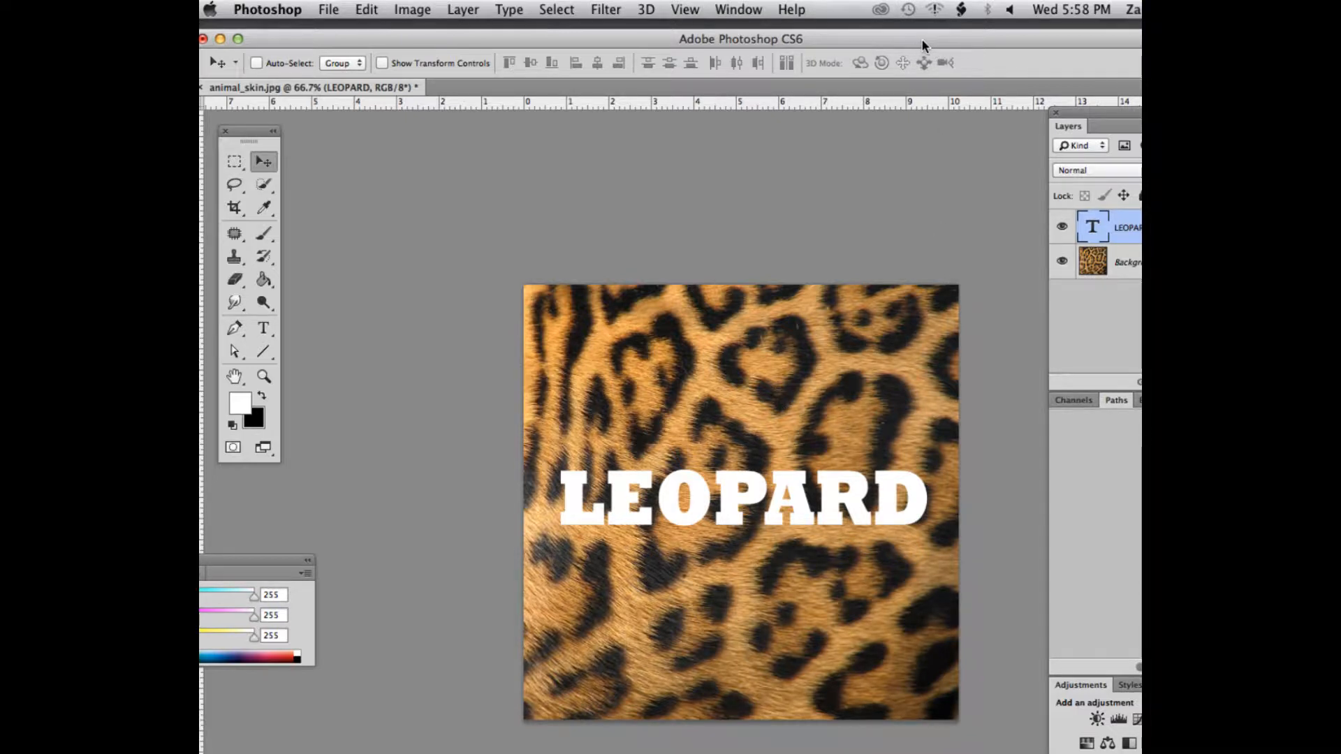
Convert the locked Background into a regular layer named skin
drag(920, 41, 905, 38)
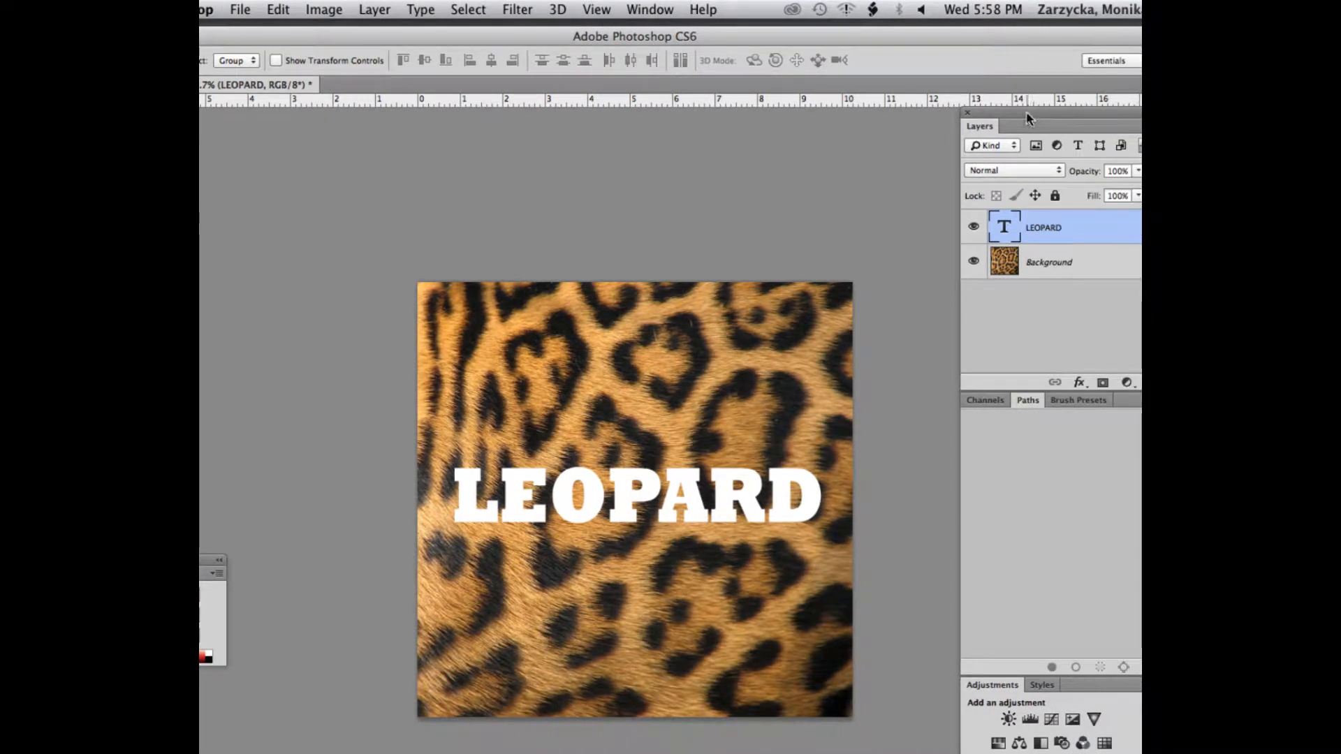
drag(1109, 110, 1080, 97)
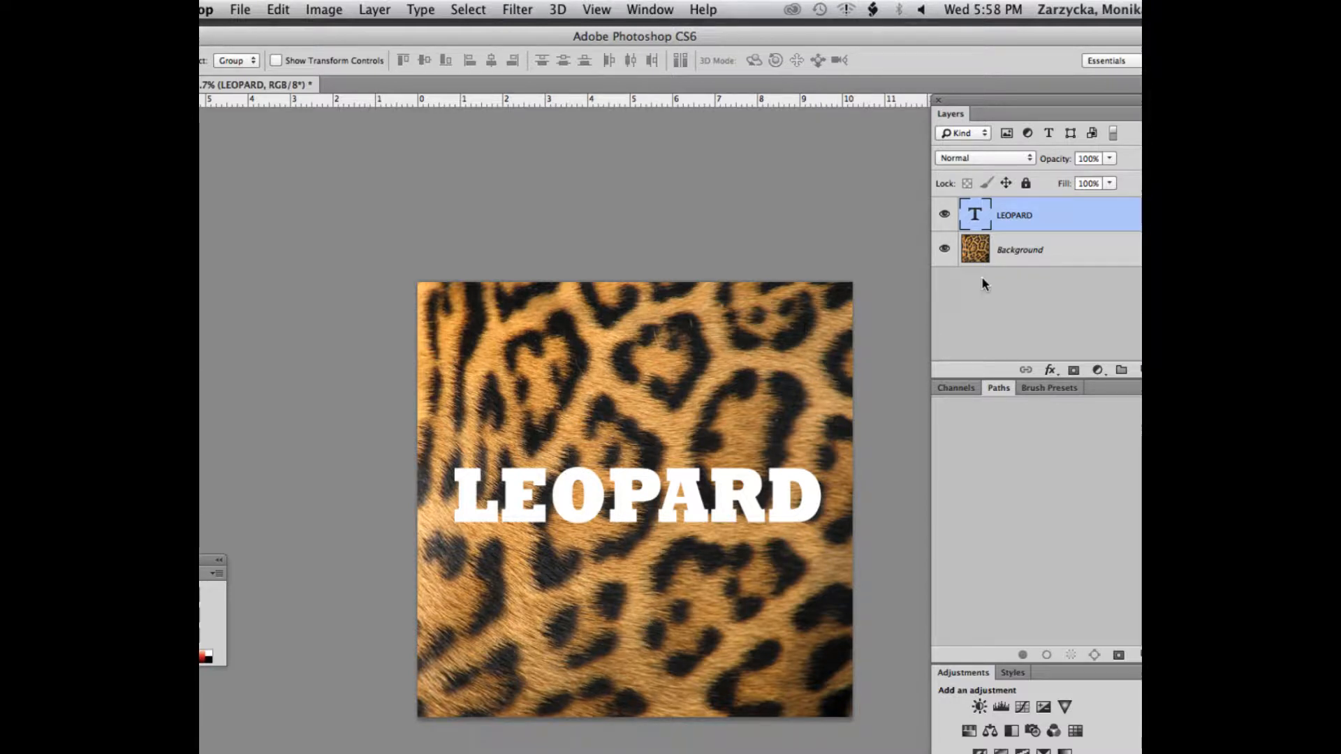
click(1012, 253)
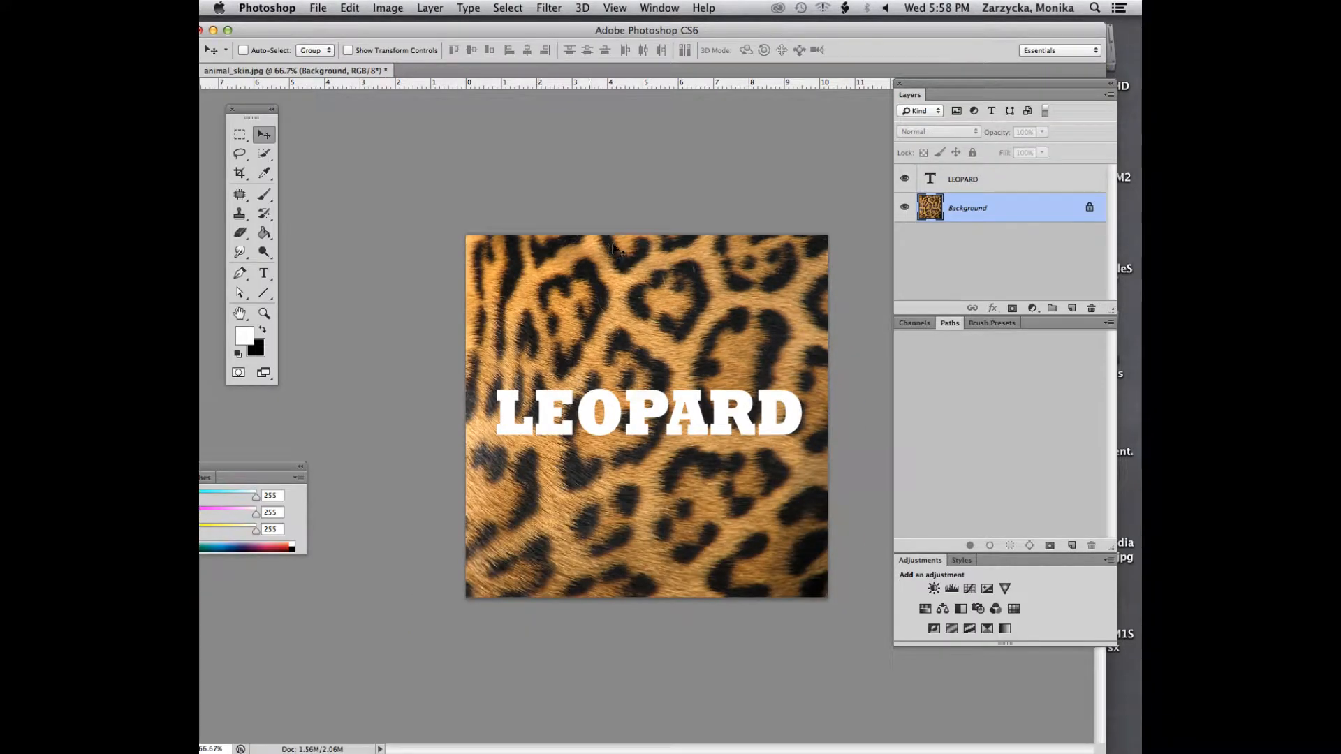
double_click(1089, 209)
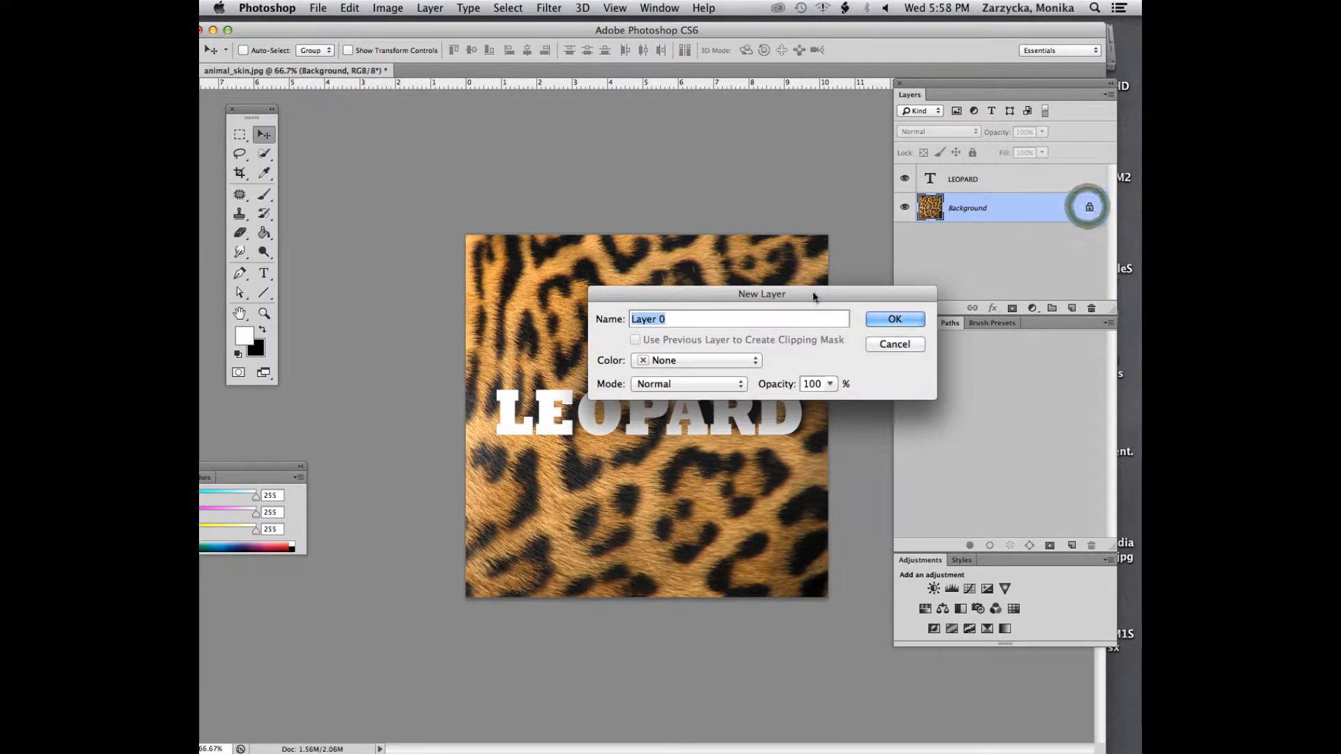
text(skin)
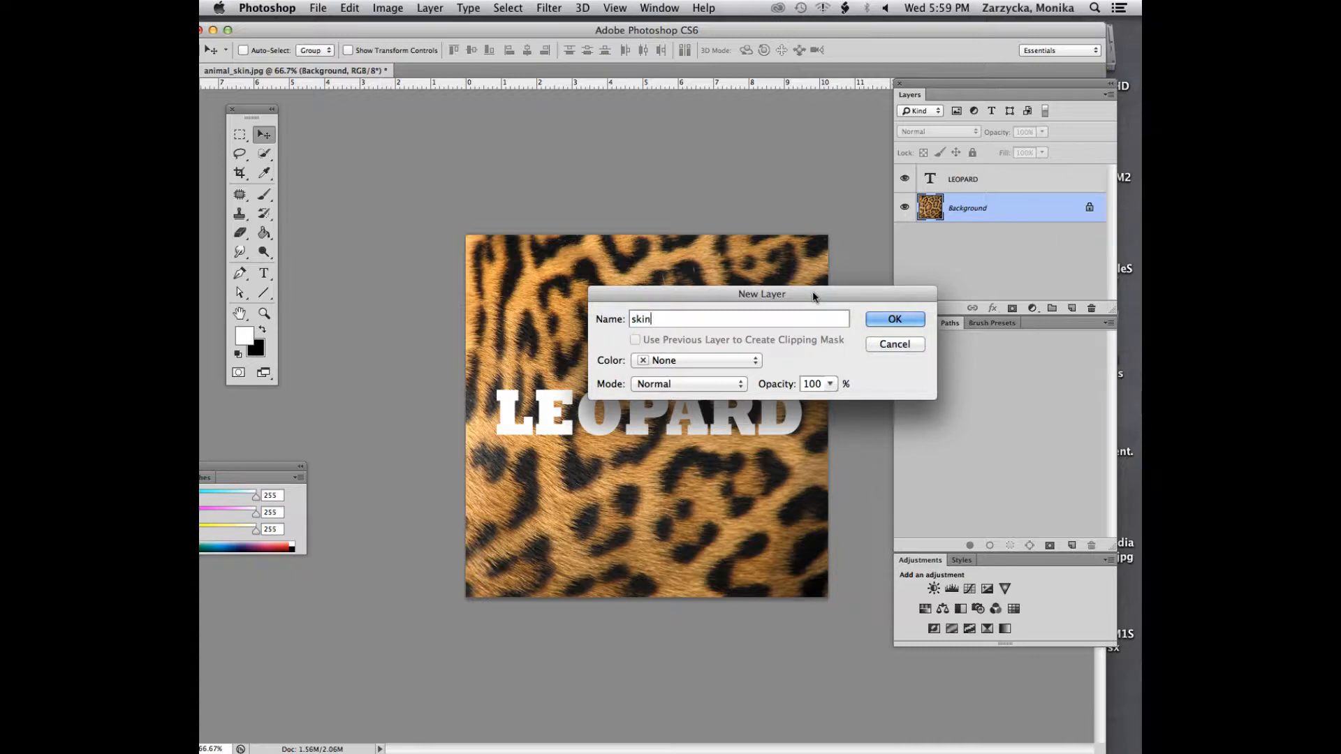
click(885, 319)
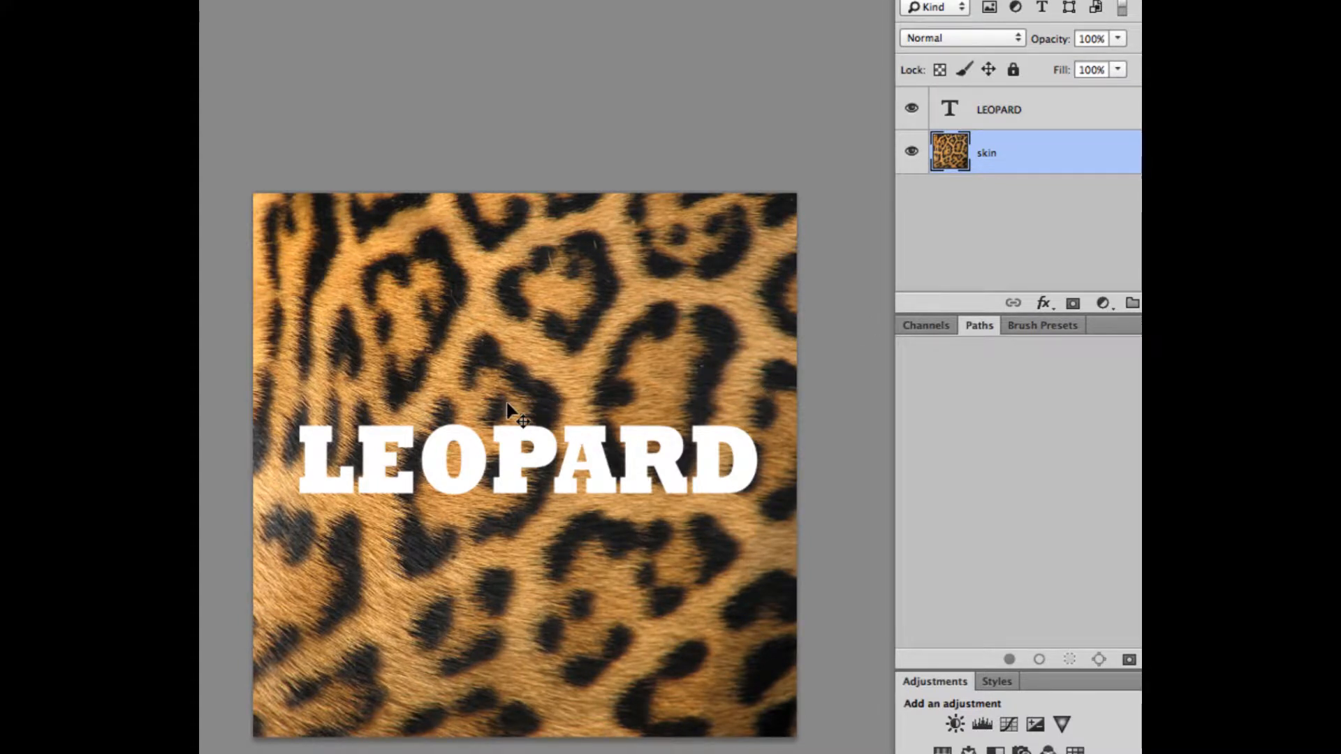
Squash the skin layer vertically and narrow it slightly with Free Transform, keeping it around the LEOPARD text
key(ctrl+t)
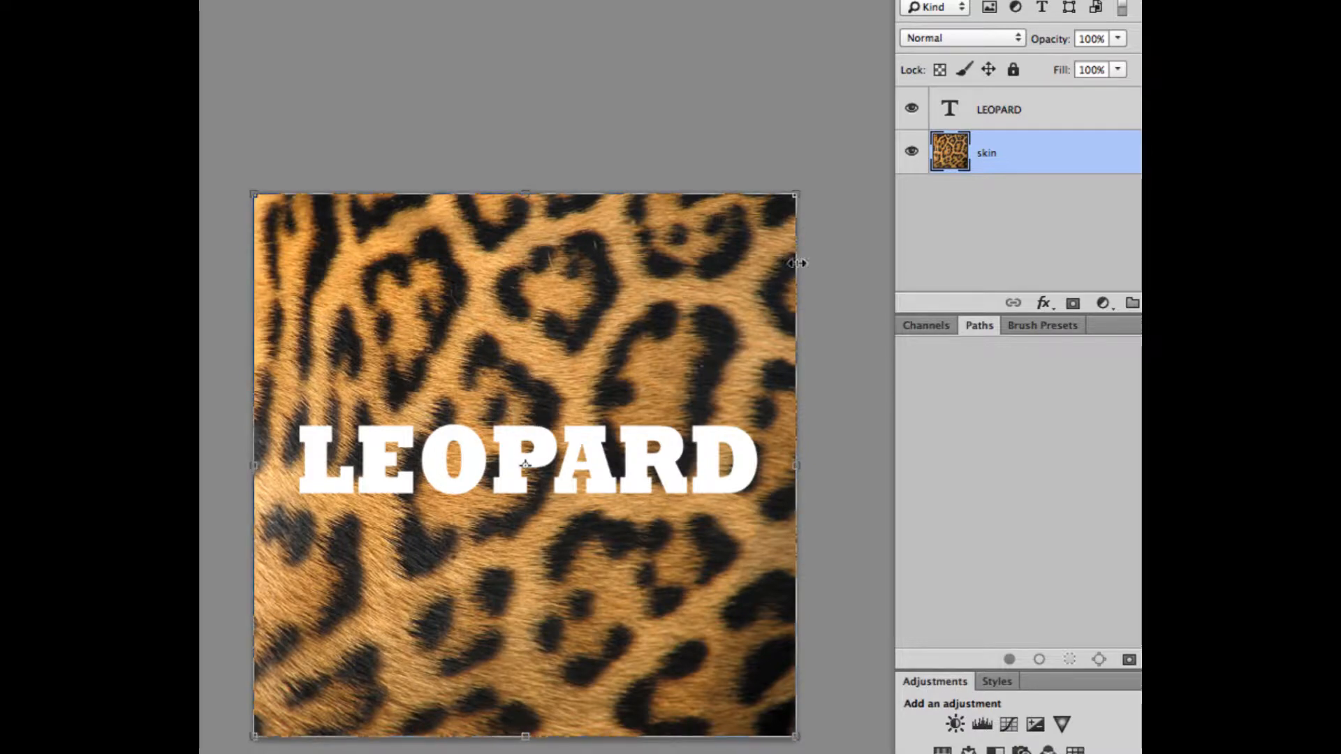
drag(796, 197, 778, 332)
mouse_move(602, 366)
mouse_down()
mouse_move(622, 367)
mouse_move(618, 355)
mouse_up()
drag(528, 711, 529, 653)
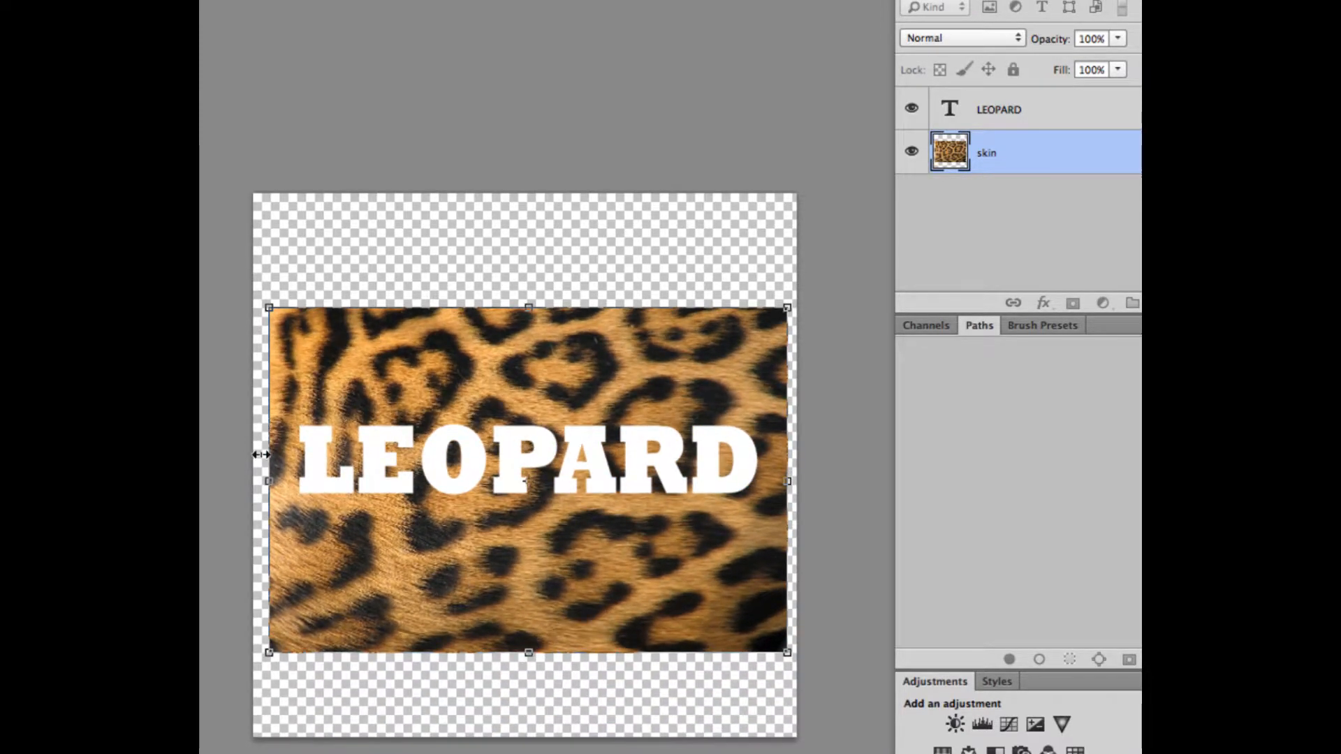
drag(268, 479, 281, 478)
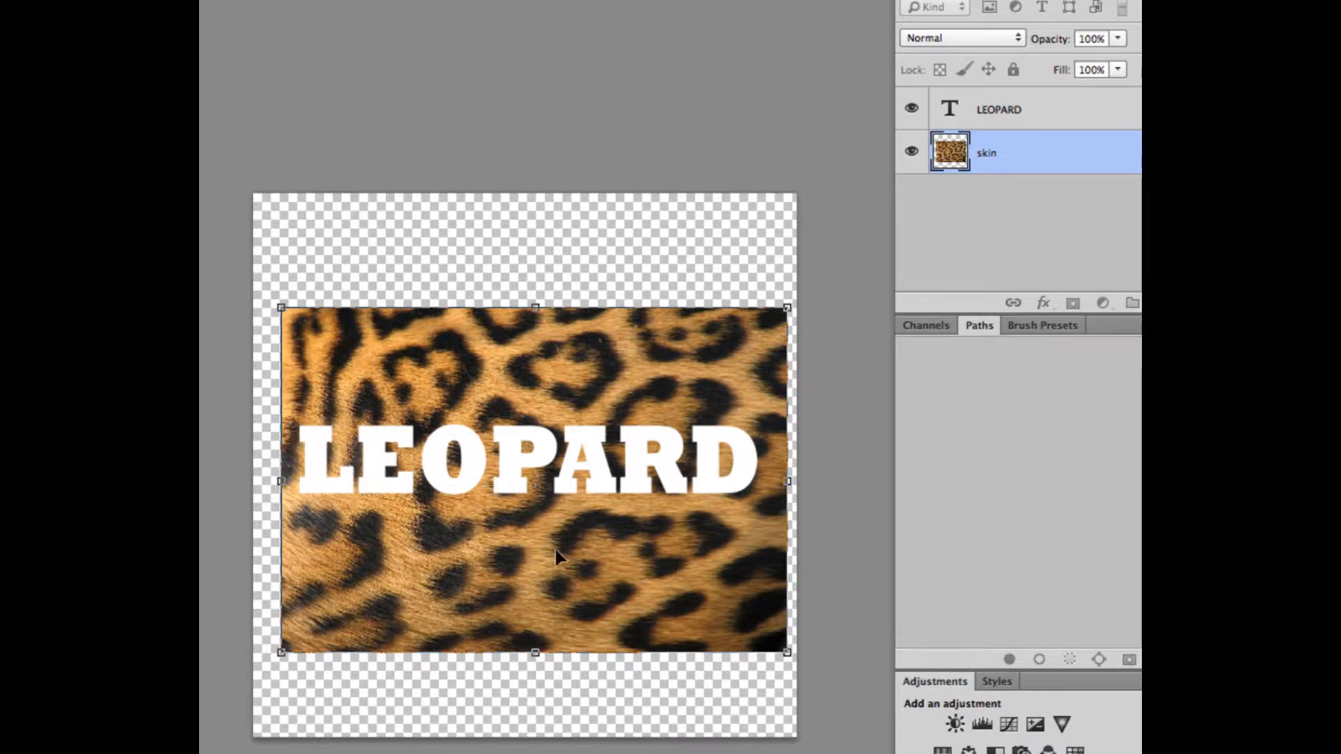
key(Return)
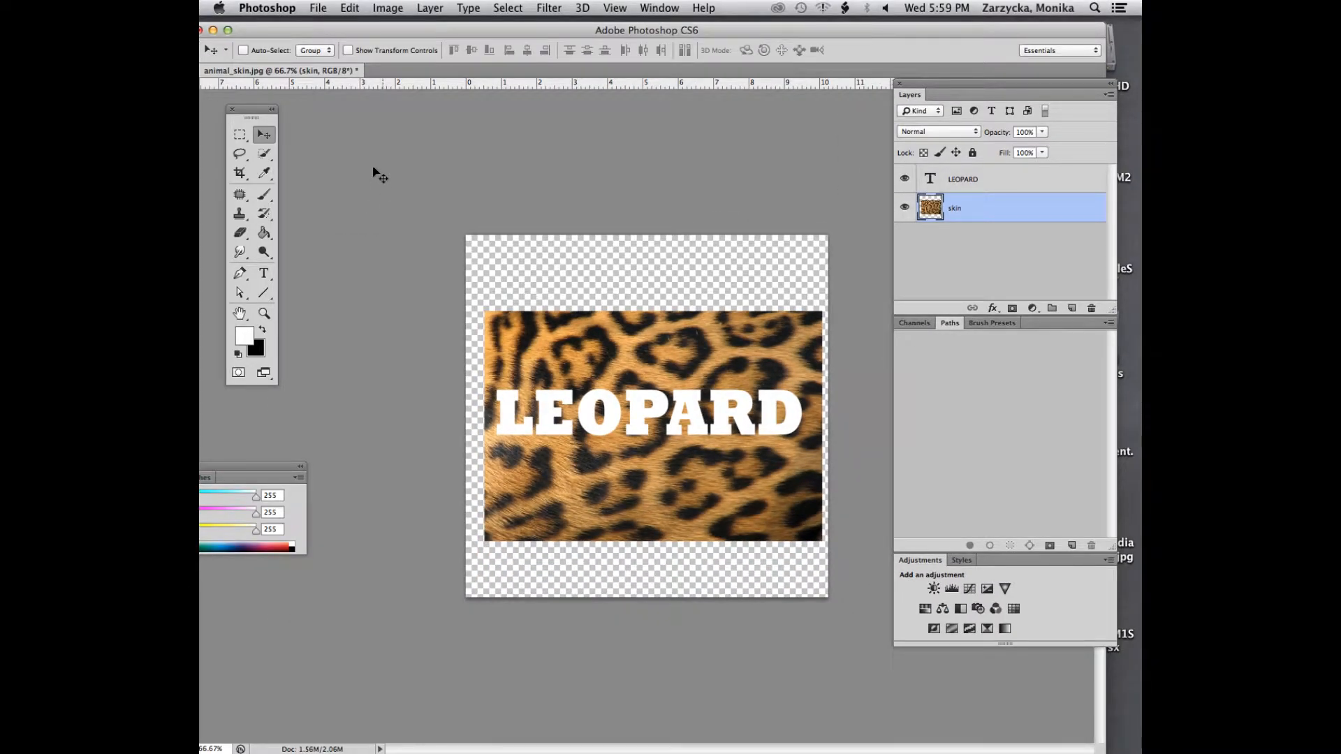
Crop the canvas to a wide horizontal band of skin around the LEOPARD text, and make the text layer active
click(240, 173)
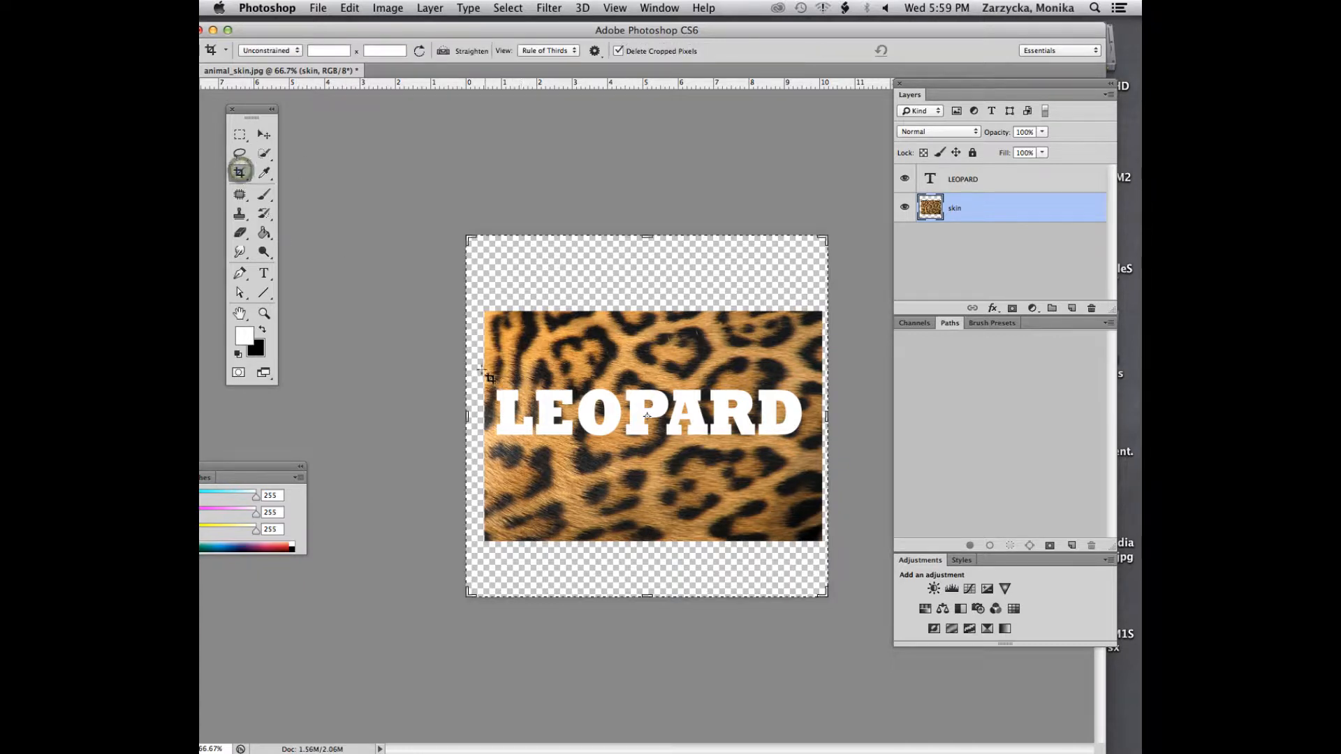
drag(486, 370, 827, 482)
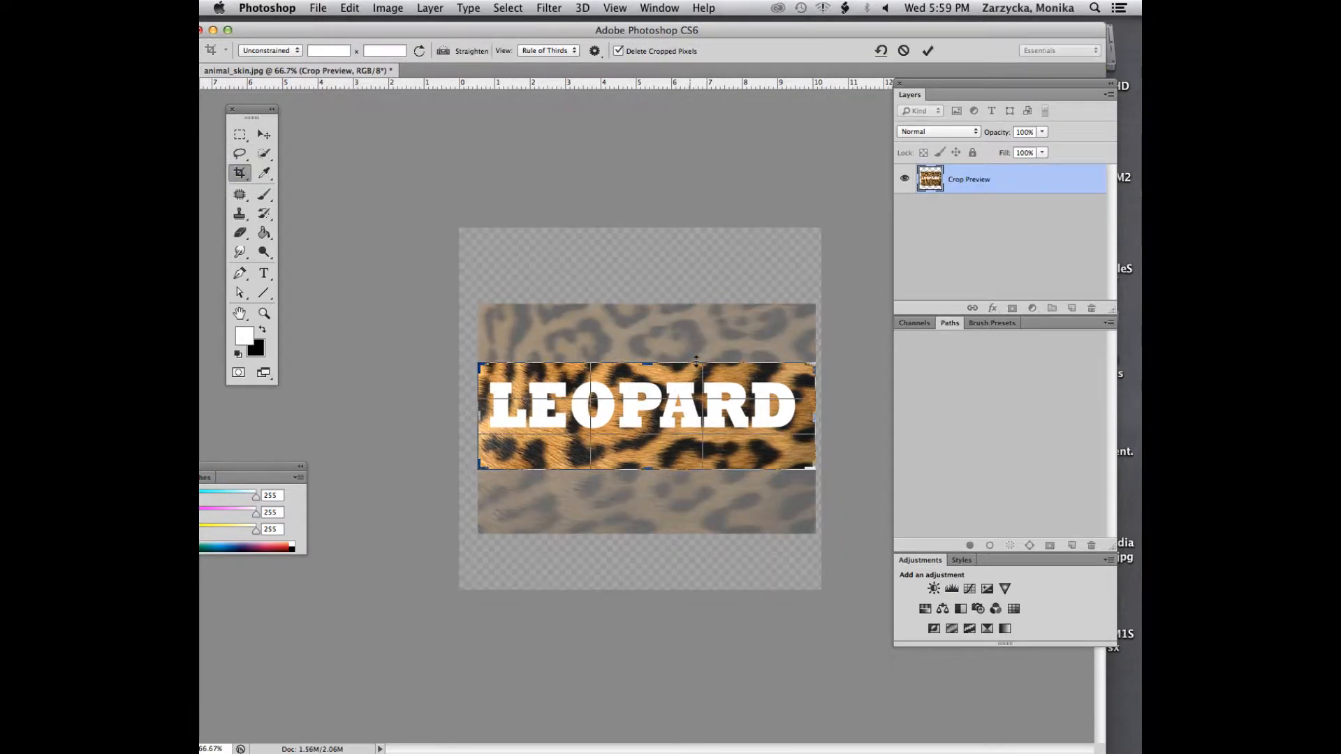
drag(644, 359, 643, 354)
double_click(636, 373)
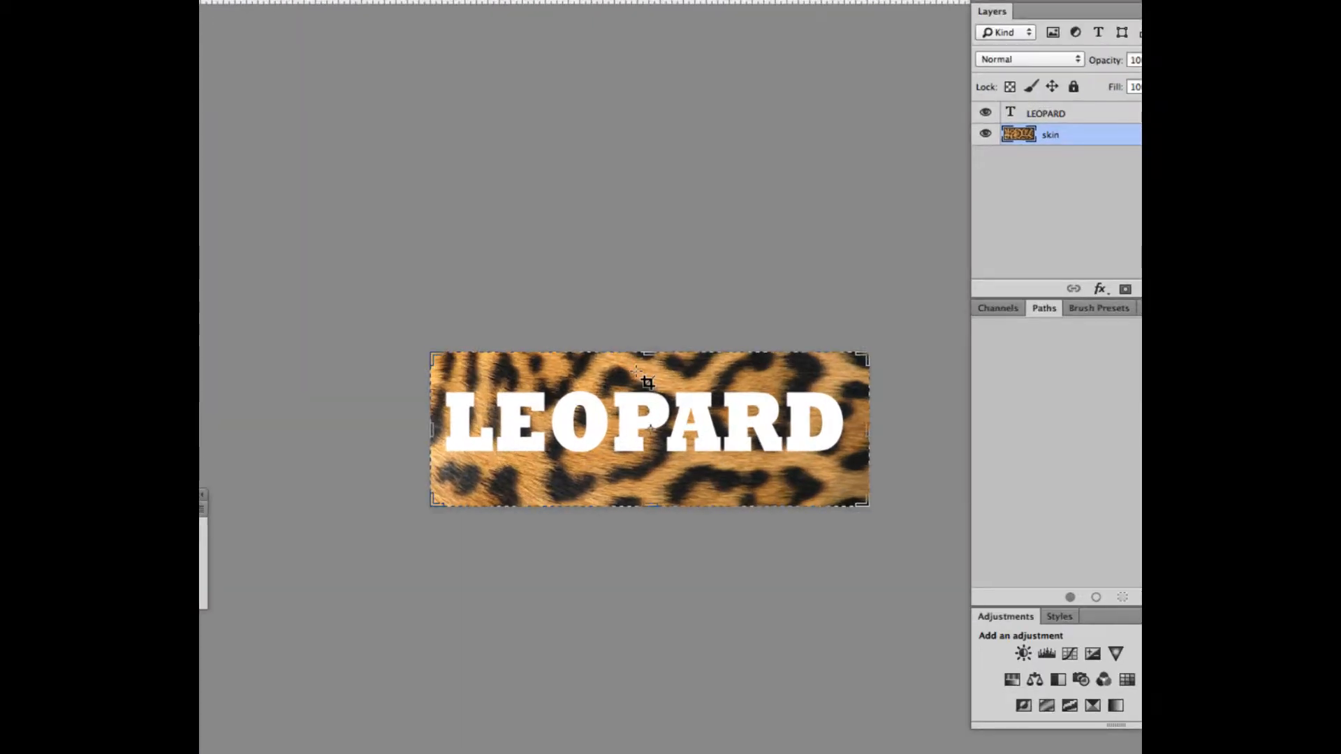
click(1055, 113)
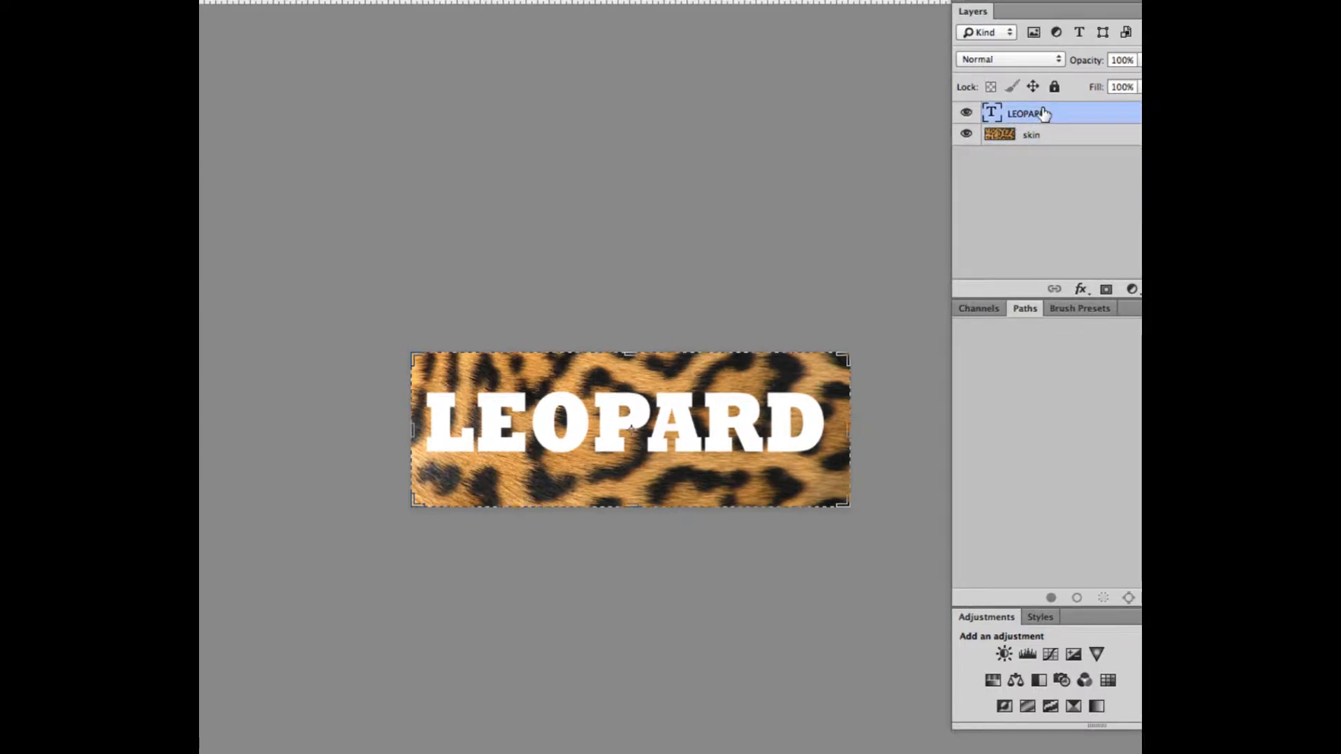
key(Right)
key(Right)
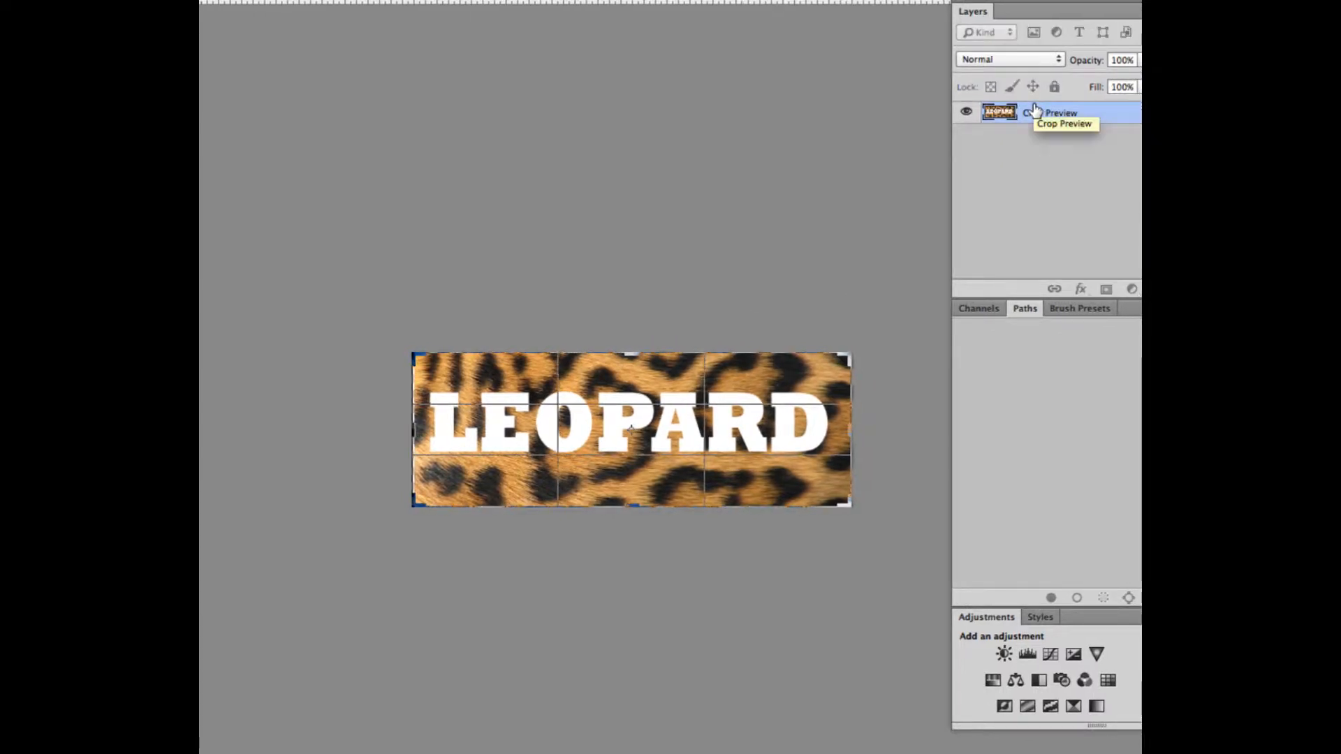
key(Left)
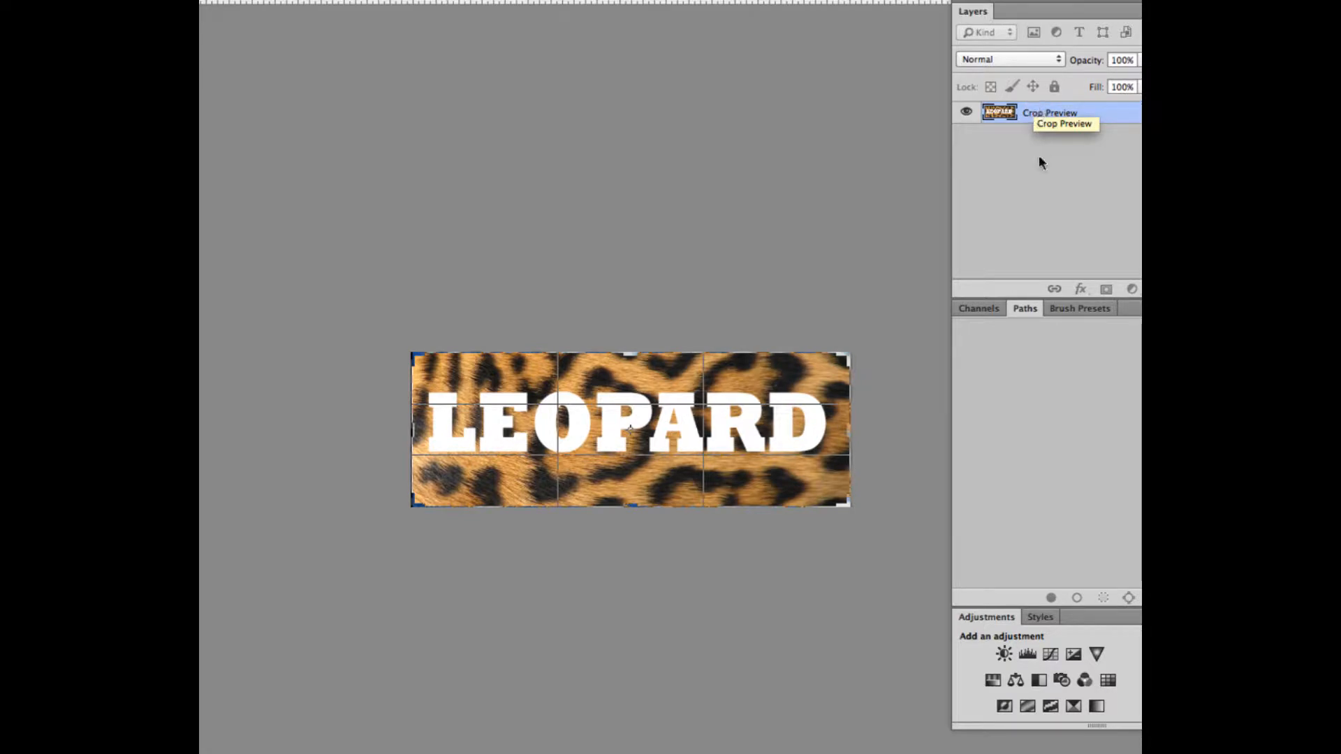
key(Return)
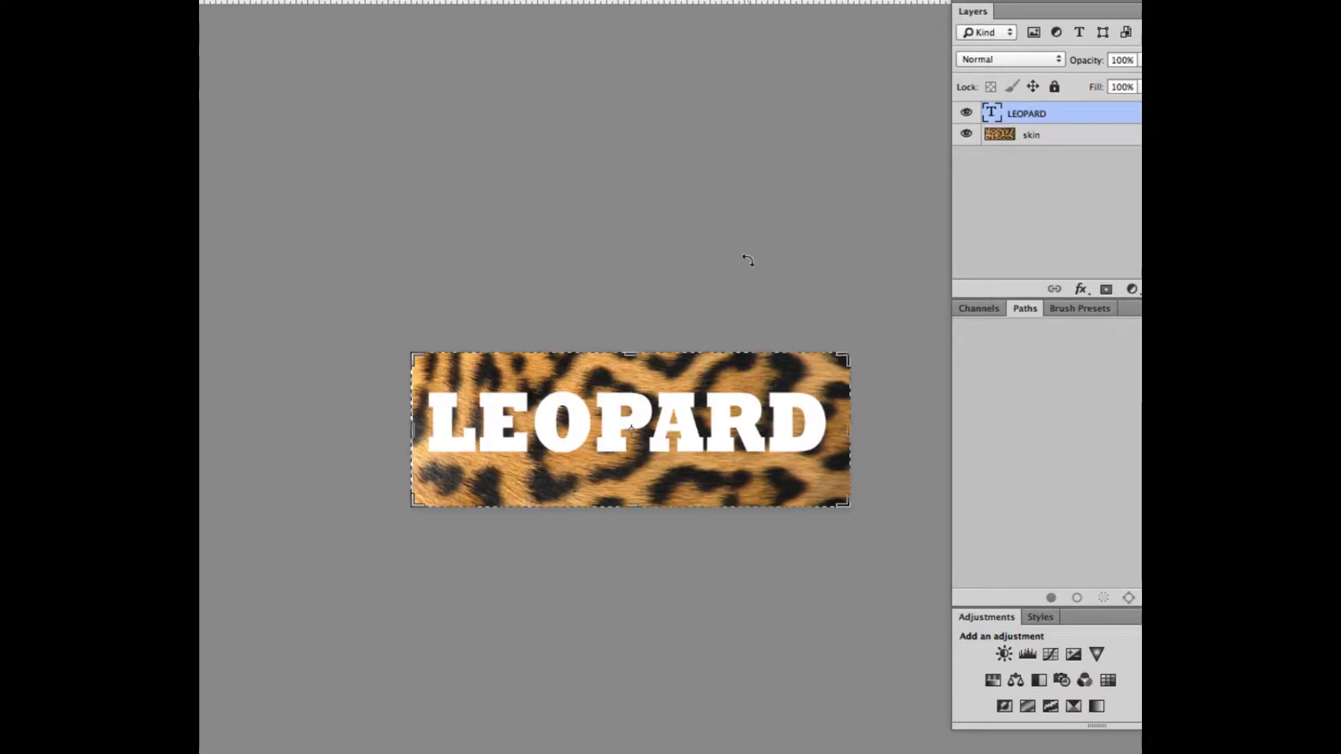
Nudge the LEOPARD text slightly to the right with the Move tool to centre it on the cropped skin
key(v)
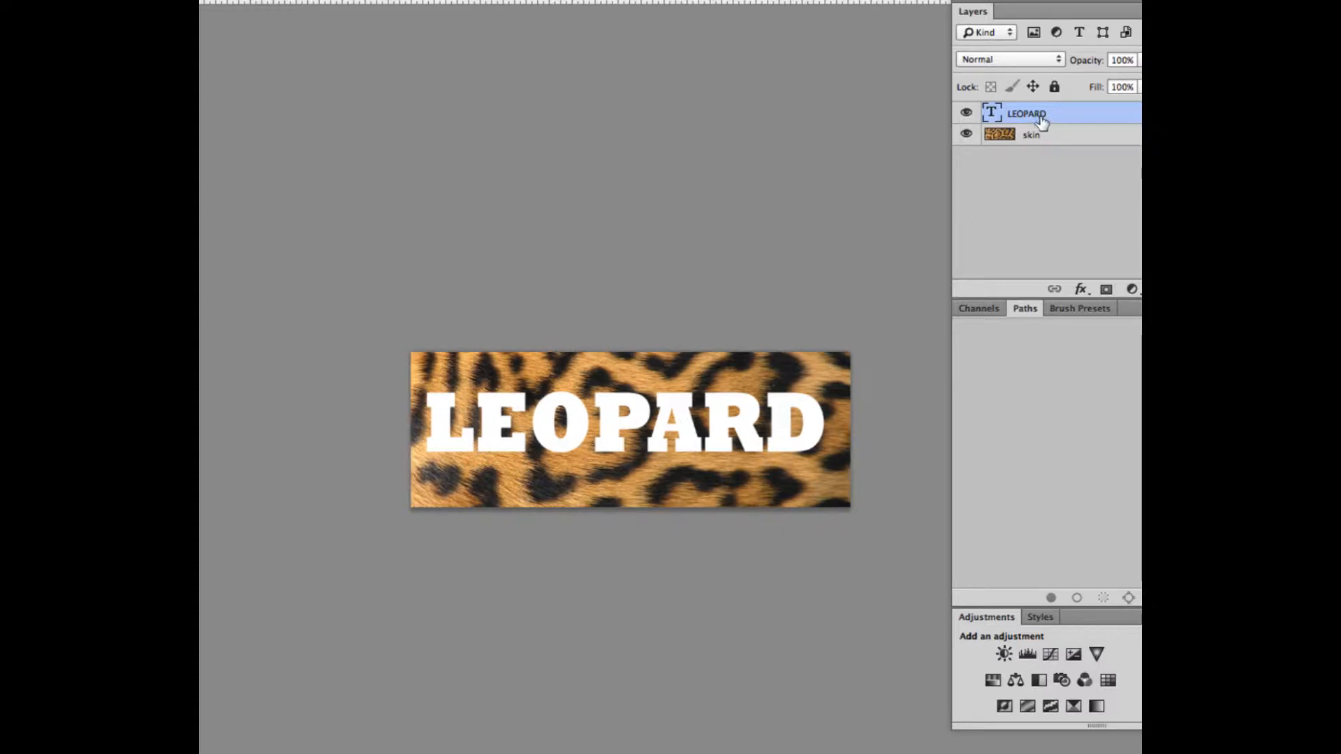
key(Right)
key(Right)
key(Right)
key(Right)
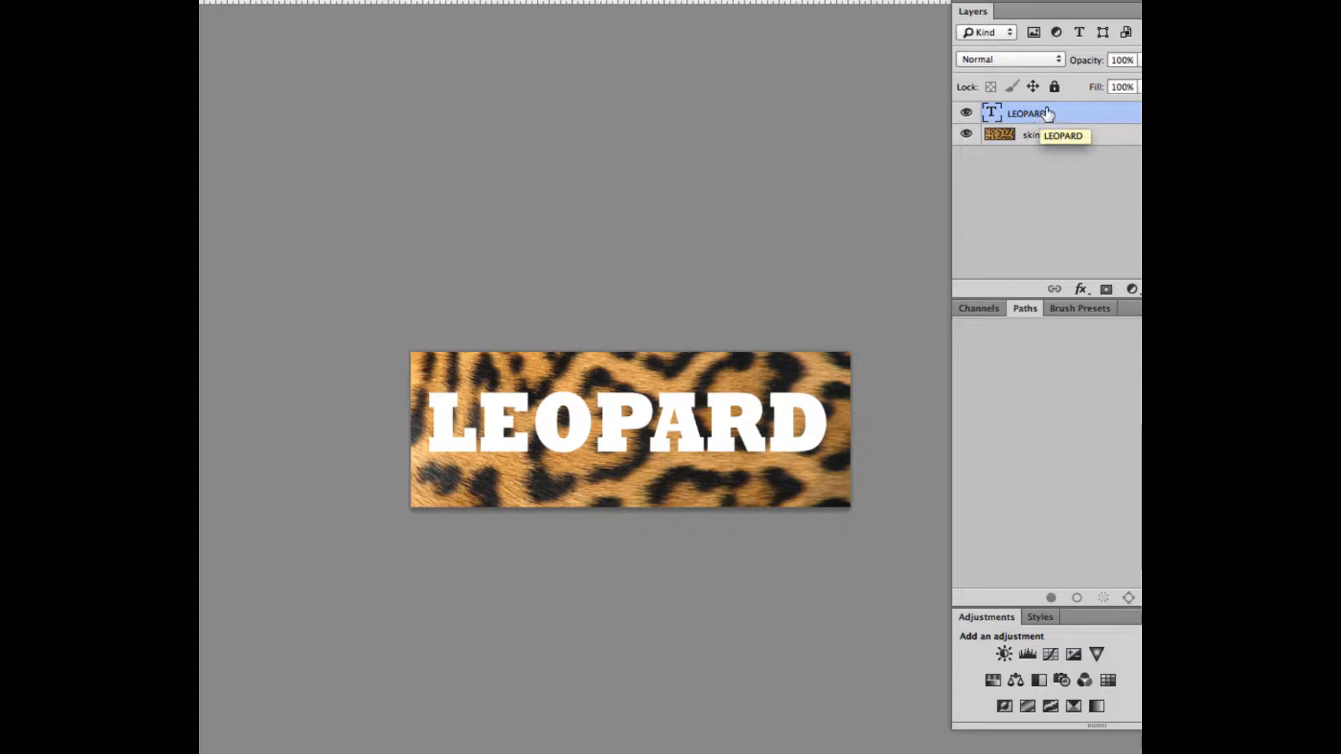
Reorder the layers so that the LEOPARD text layer lies beneath the skin layer
drag(1031, 41, 963, 32)
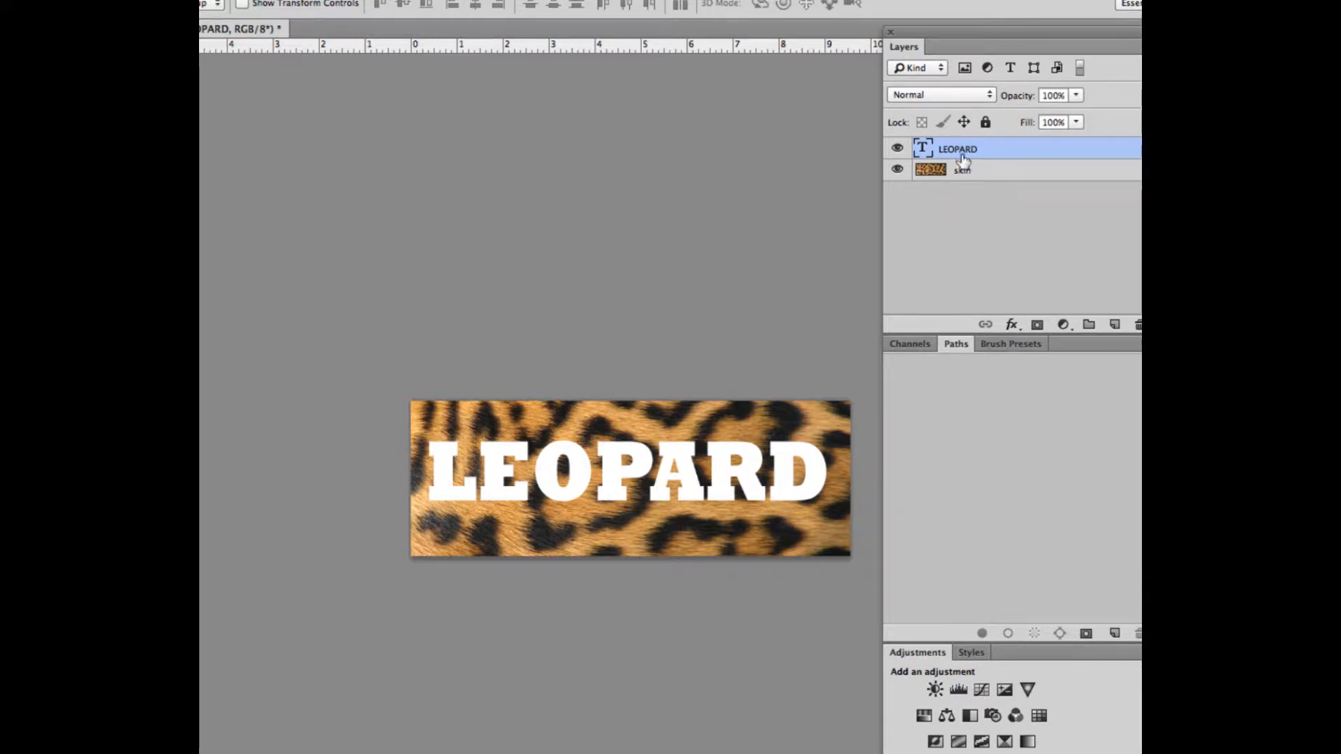
drag(959, 150, 967, 183)
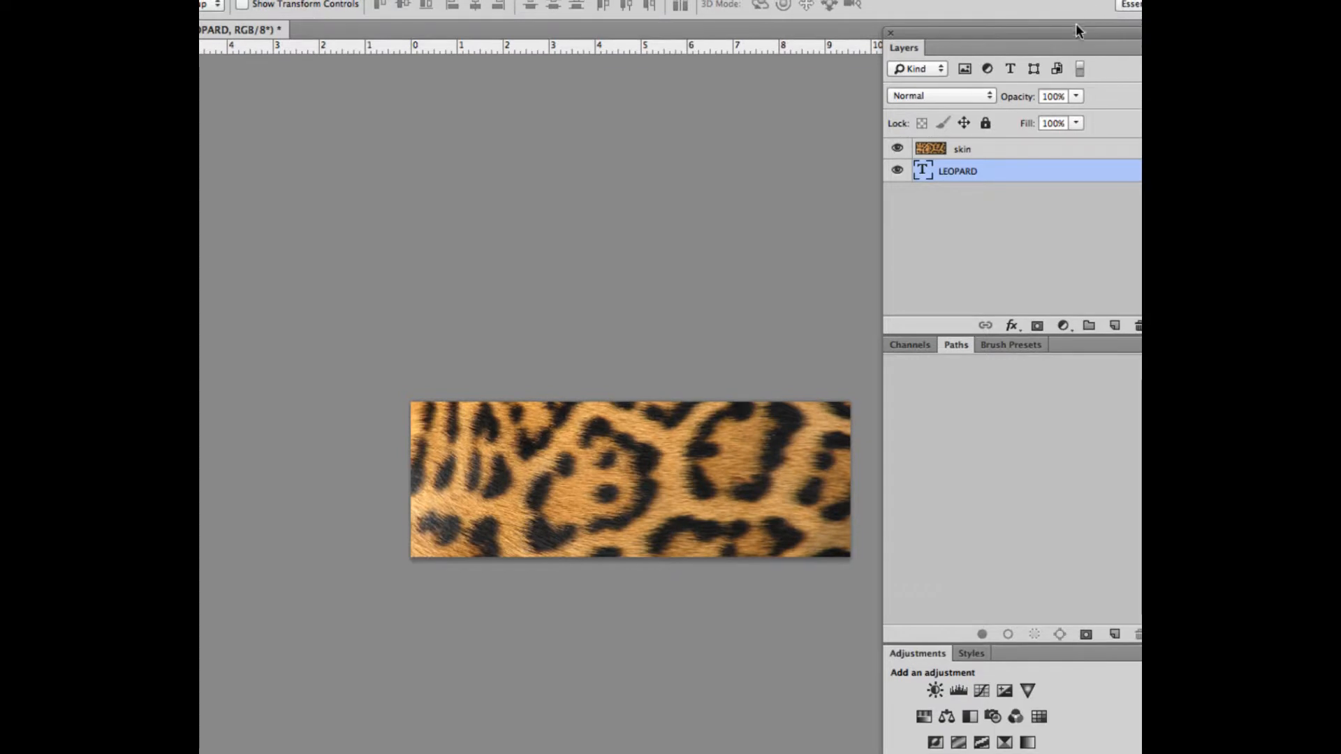
drag(1075, 28, 986, 42)
Clip the skin layer to the LEOPARD text with a clipping mask, and release it again
click(881, 170)
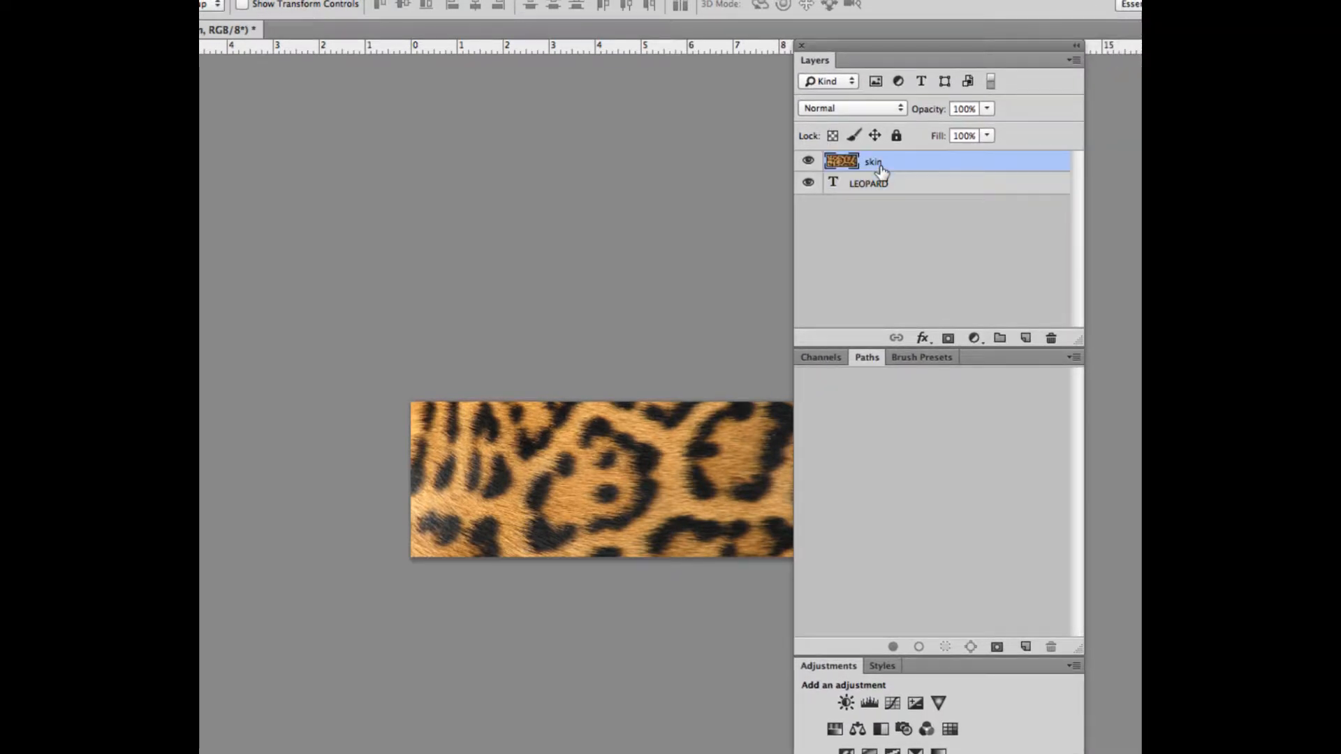
click(1073, 61)
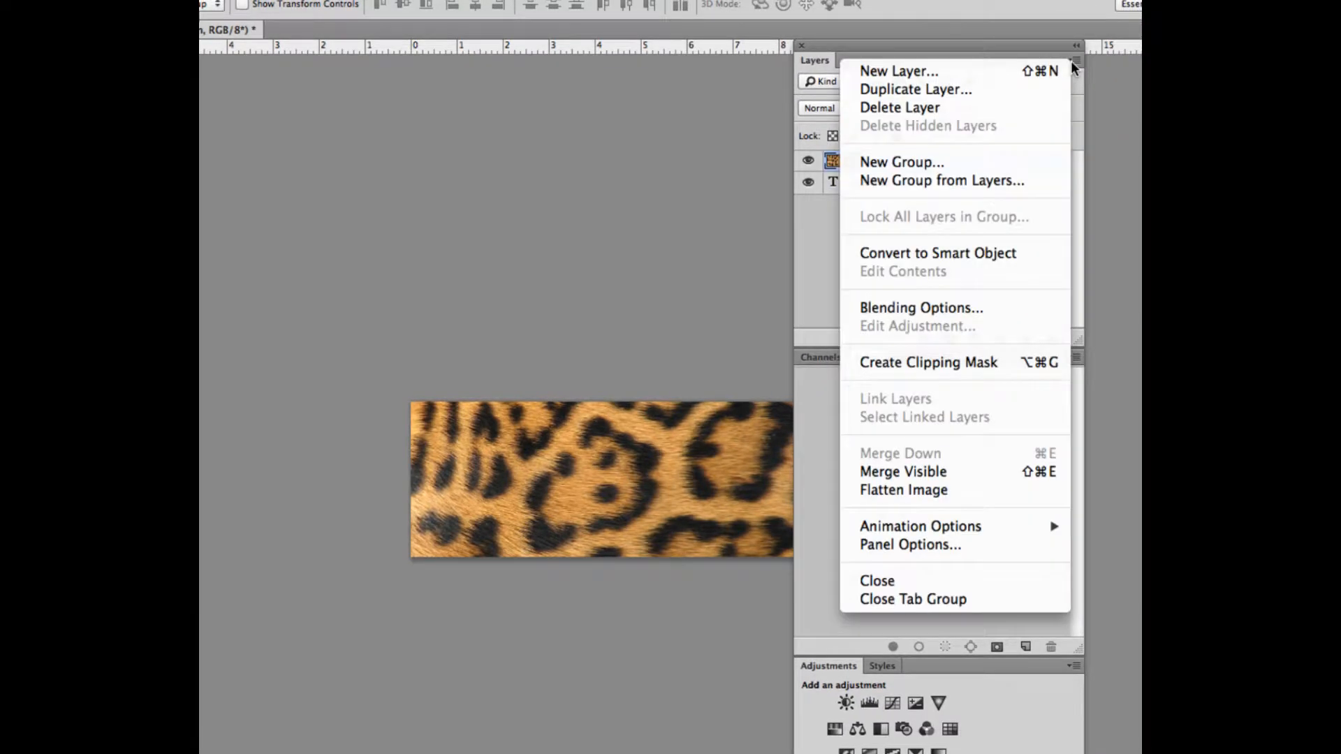
click(923, 358)
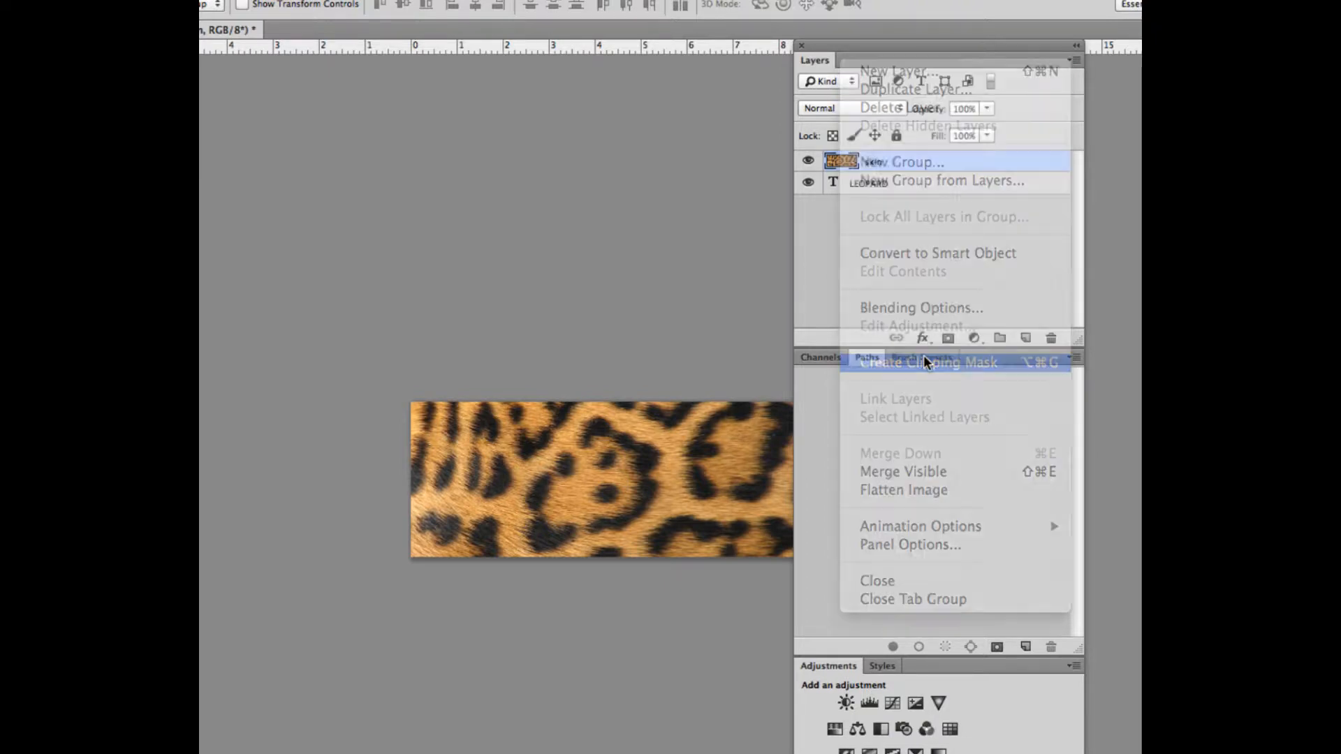
drag(874, 43, 944, 33)
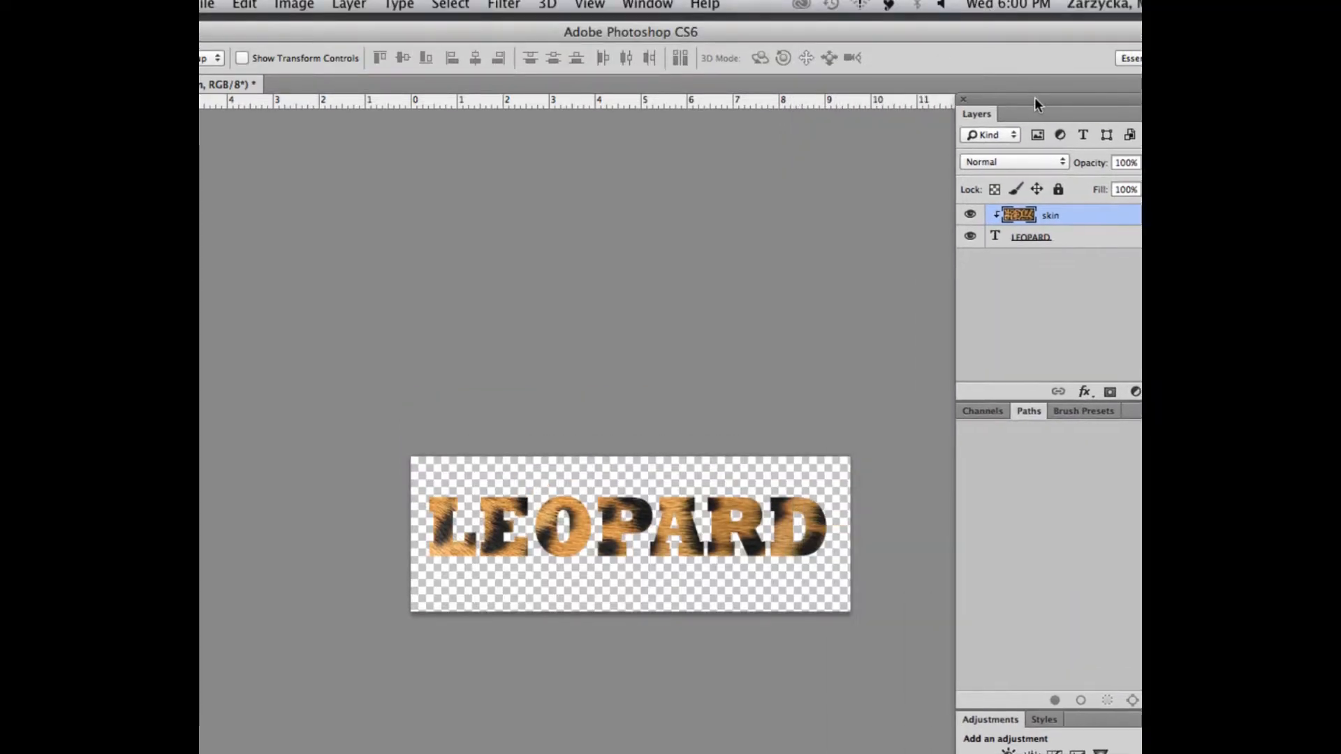
drag(944, 88, 900, 84)
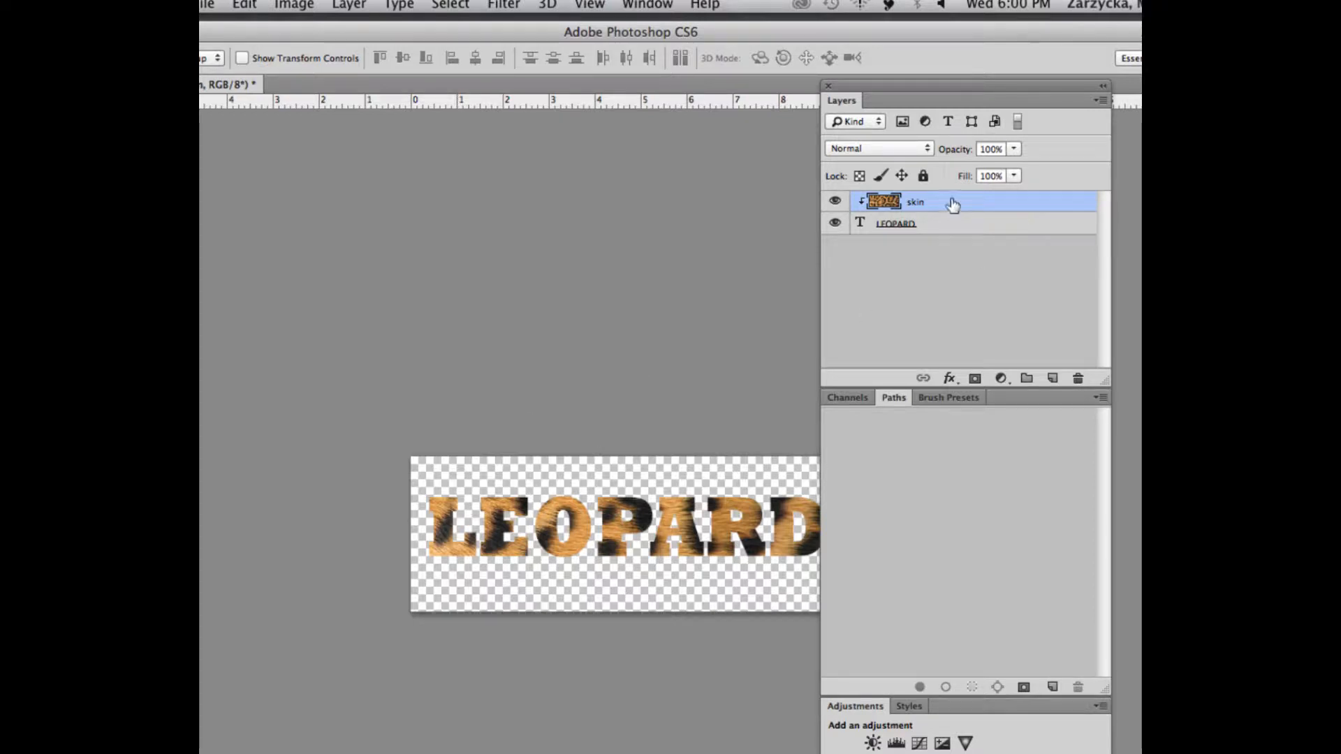
key(super+alt+g)
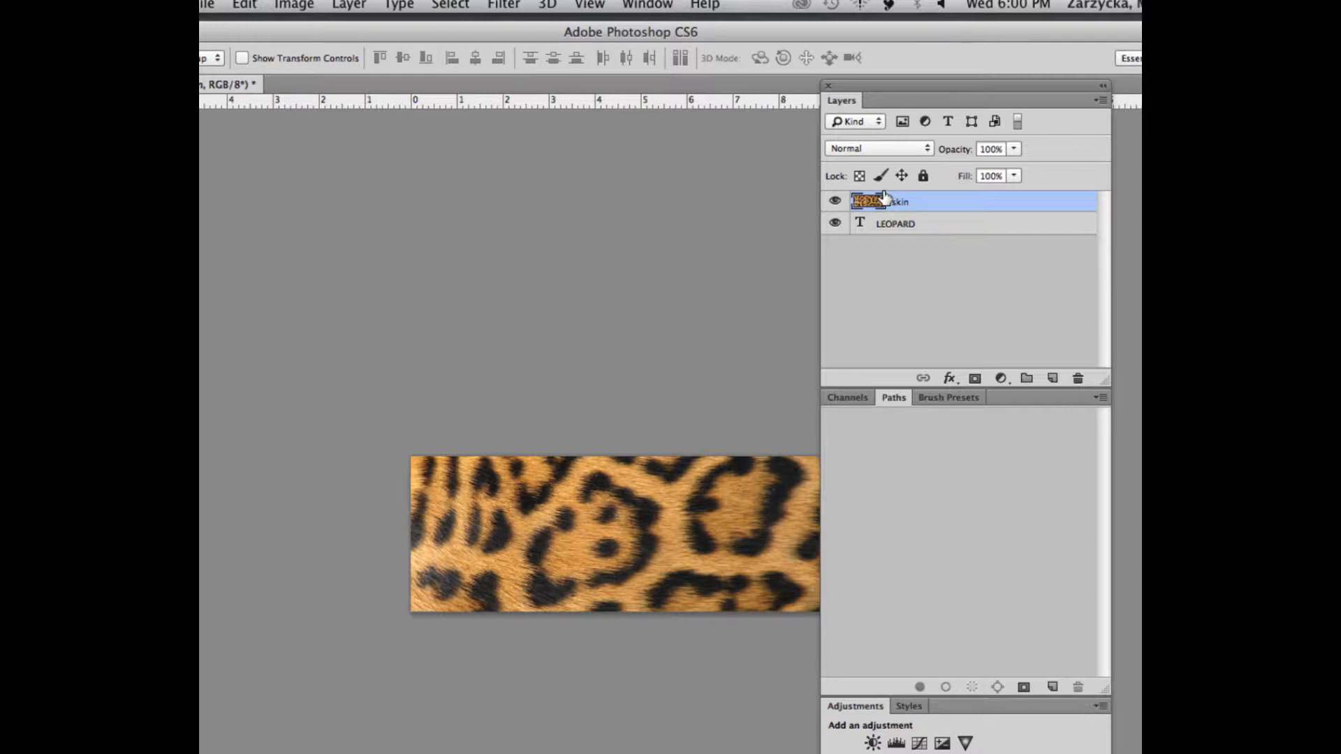
Load the LEOPARD letter shapes as a selection and turn it into a layer mask on the skin layer
drag(885, 197, 864, 225)
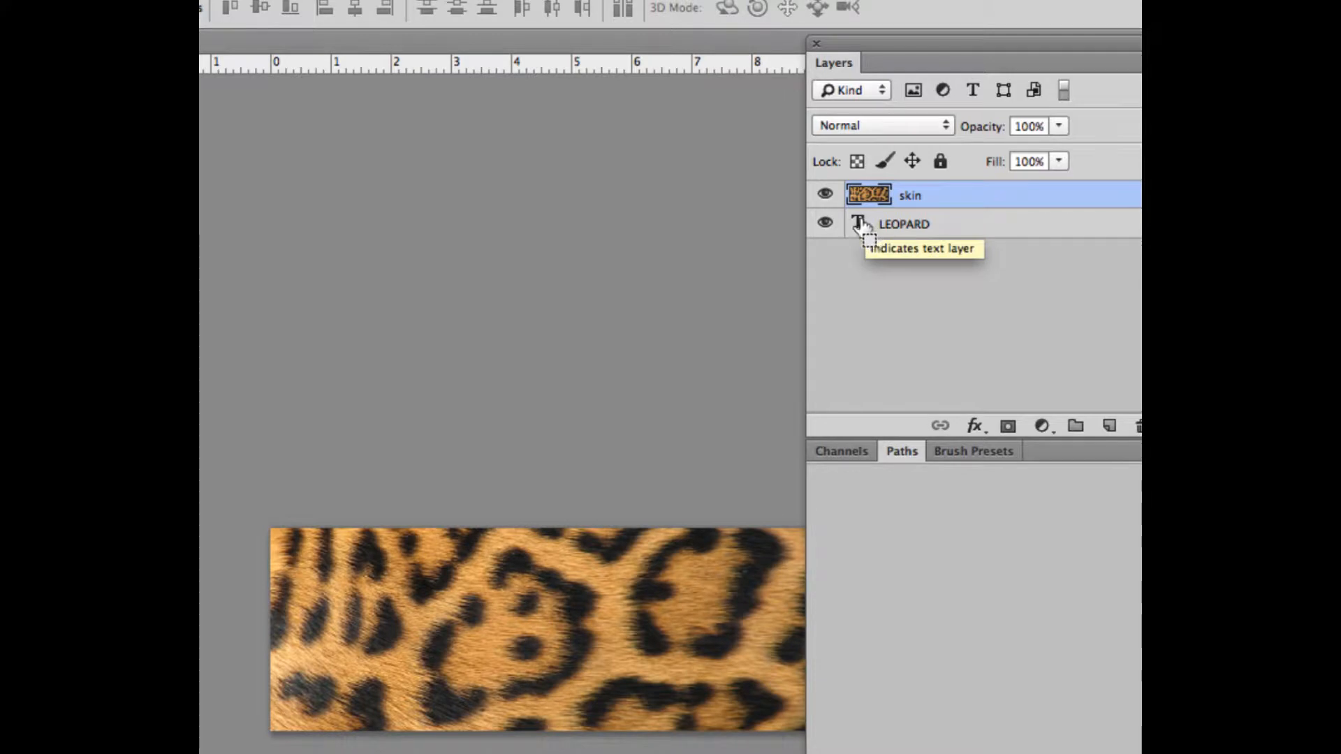
super+click(858, 225)
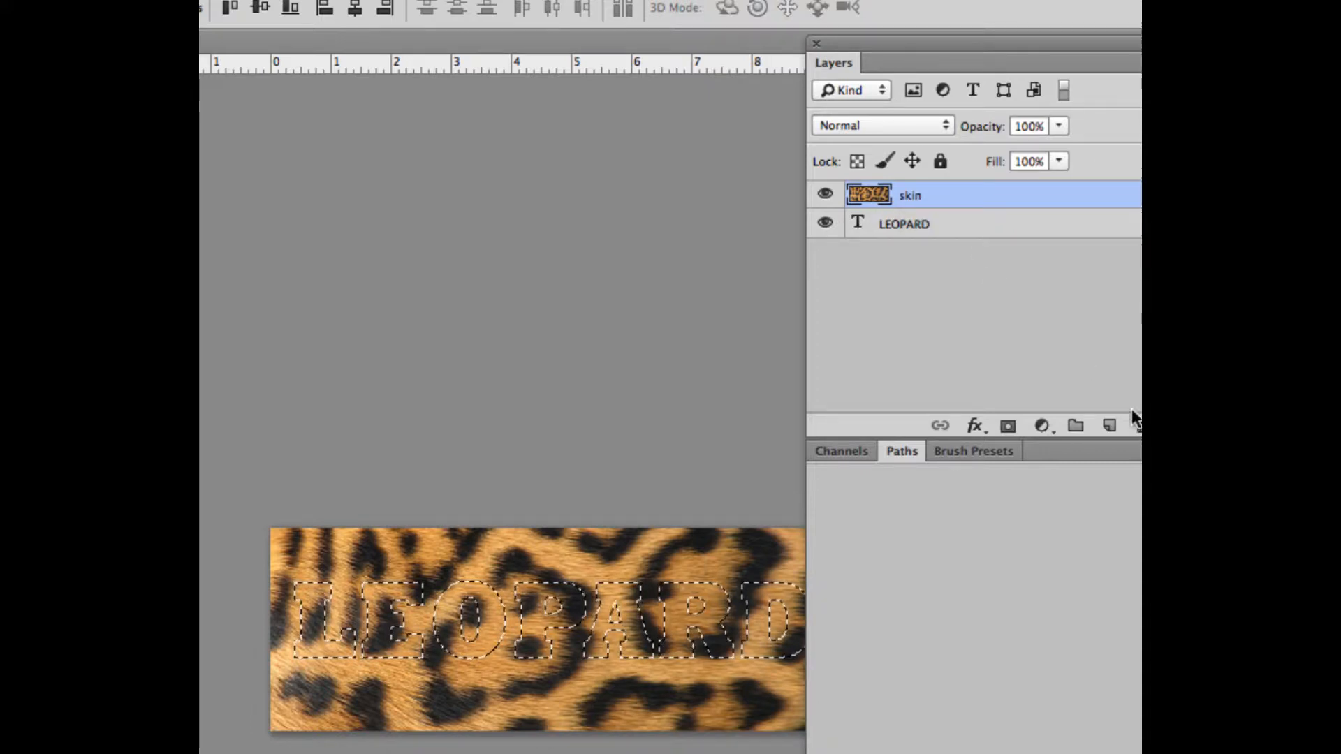
click(1005, 428)
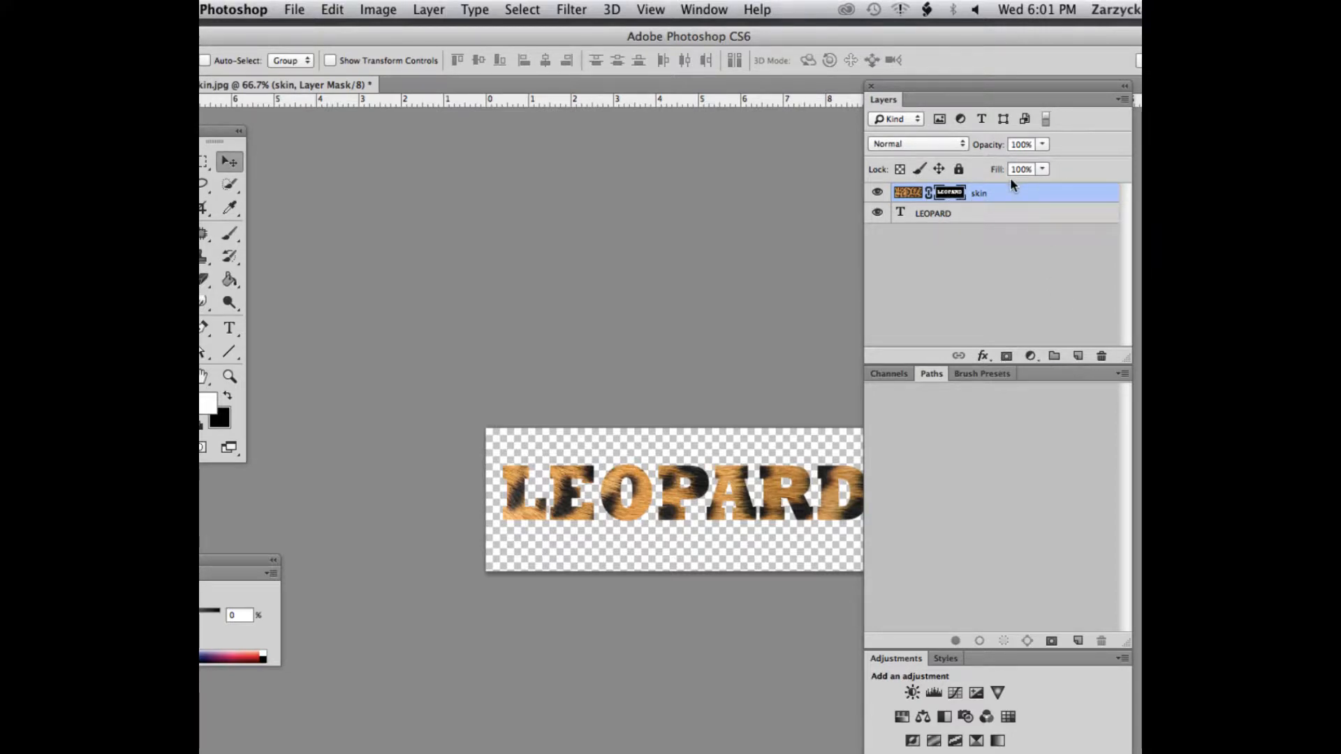
Create a work path from the LEOPARD text layer
click(920, 216)
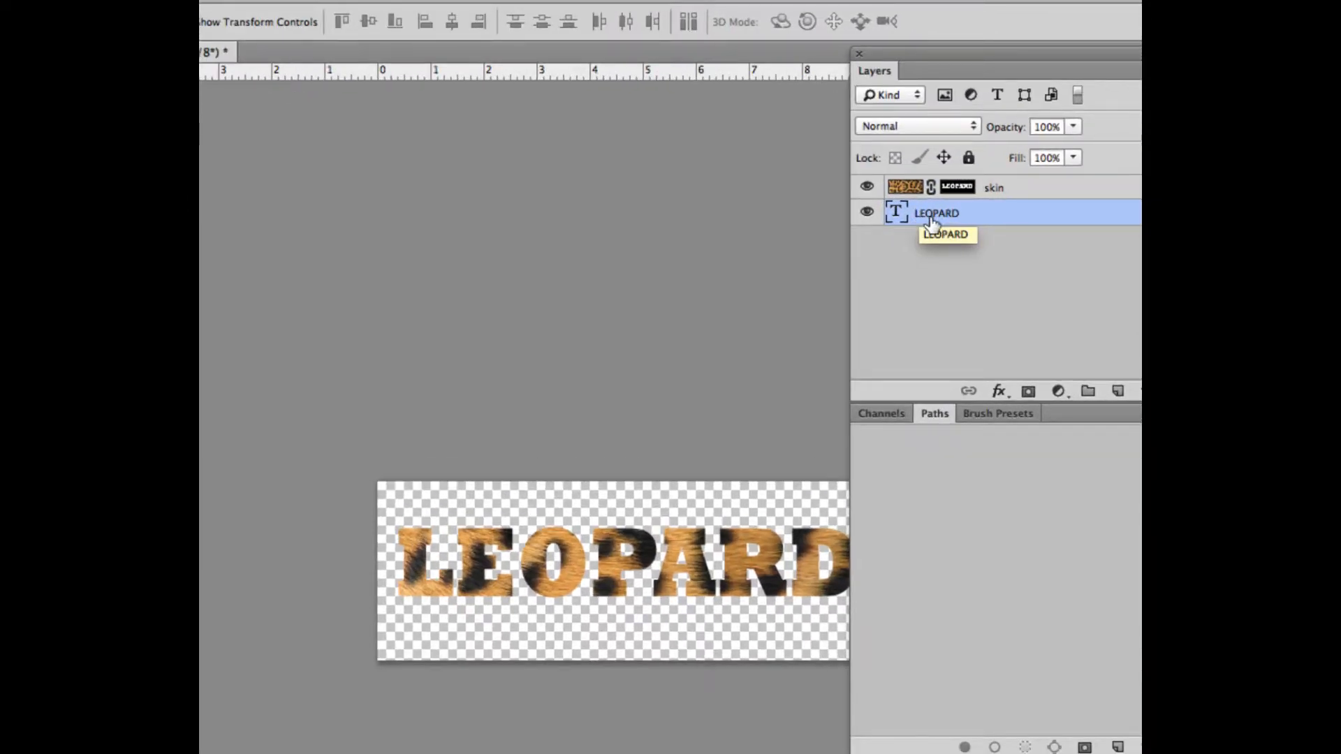
right_click(930, 215)
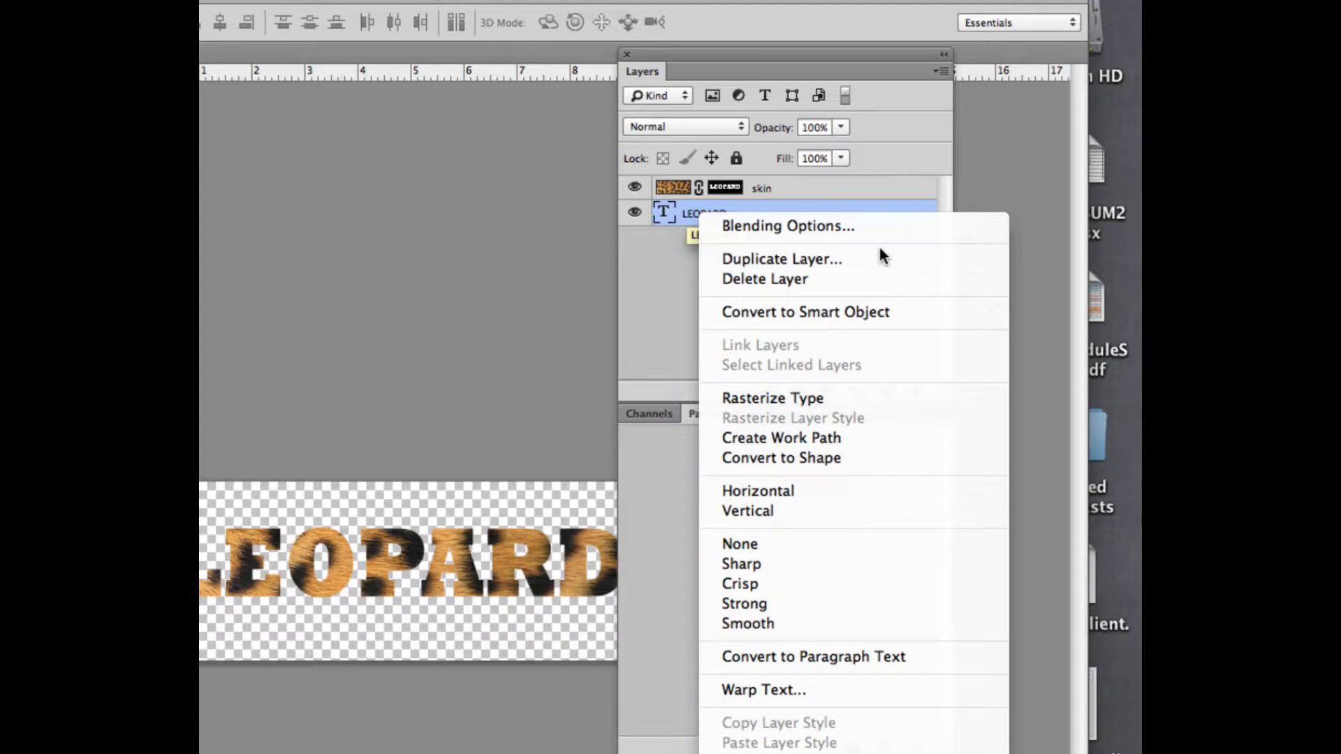
click(771, 438)
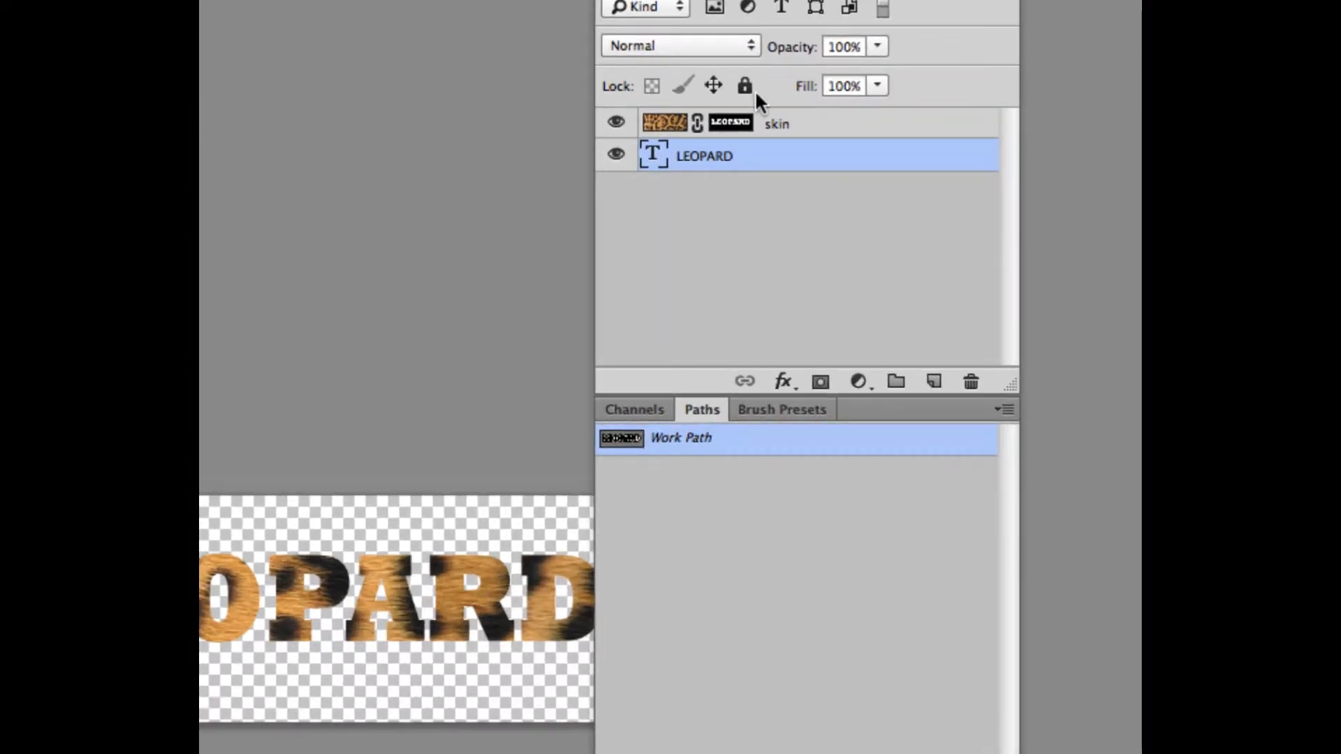
Target the skin layer's mask and ready the Brush tool with white as the foreground colour
click(736, 131)
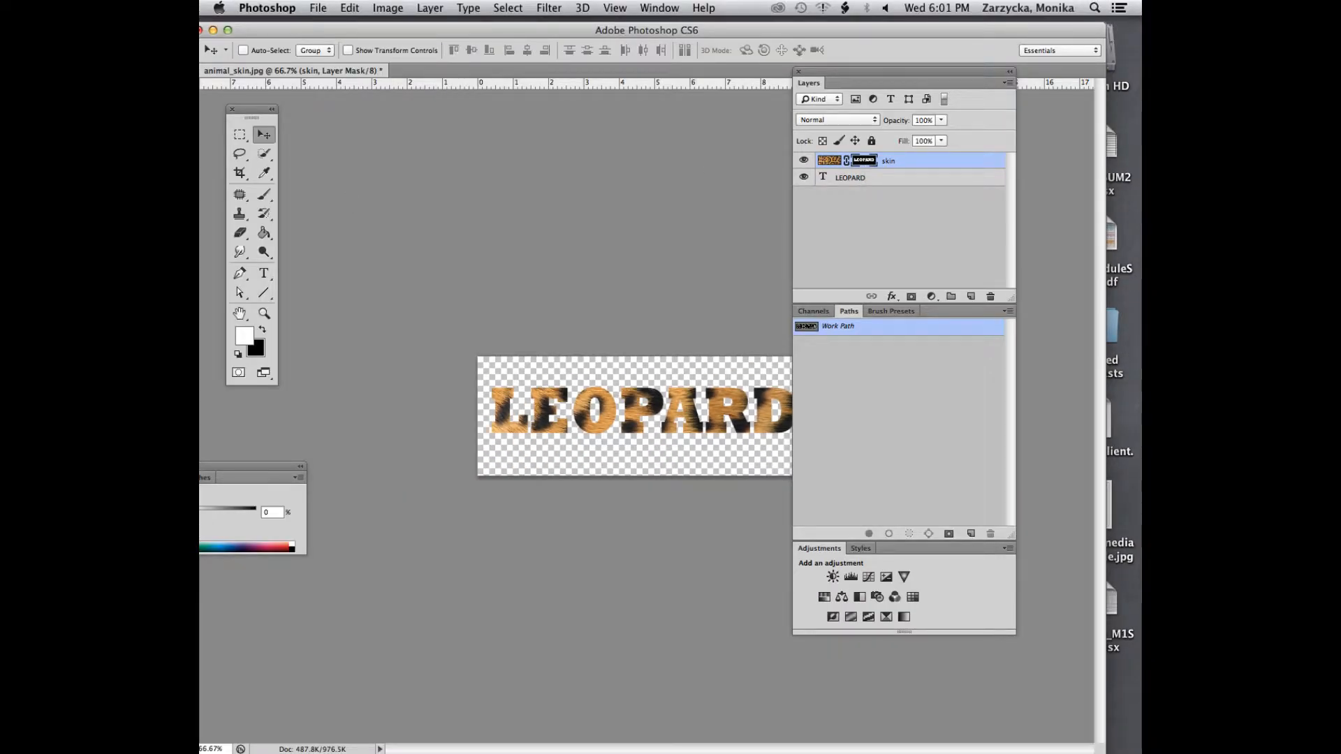
key(Tab)
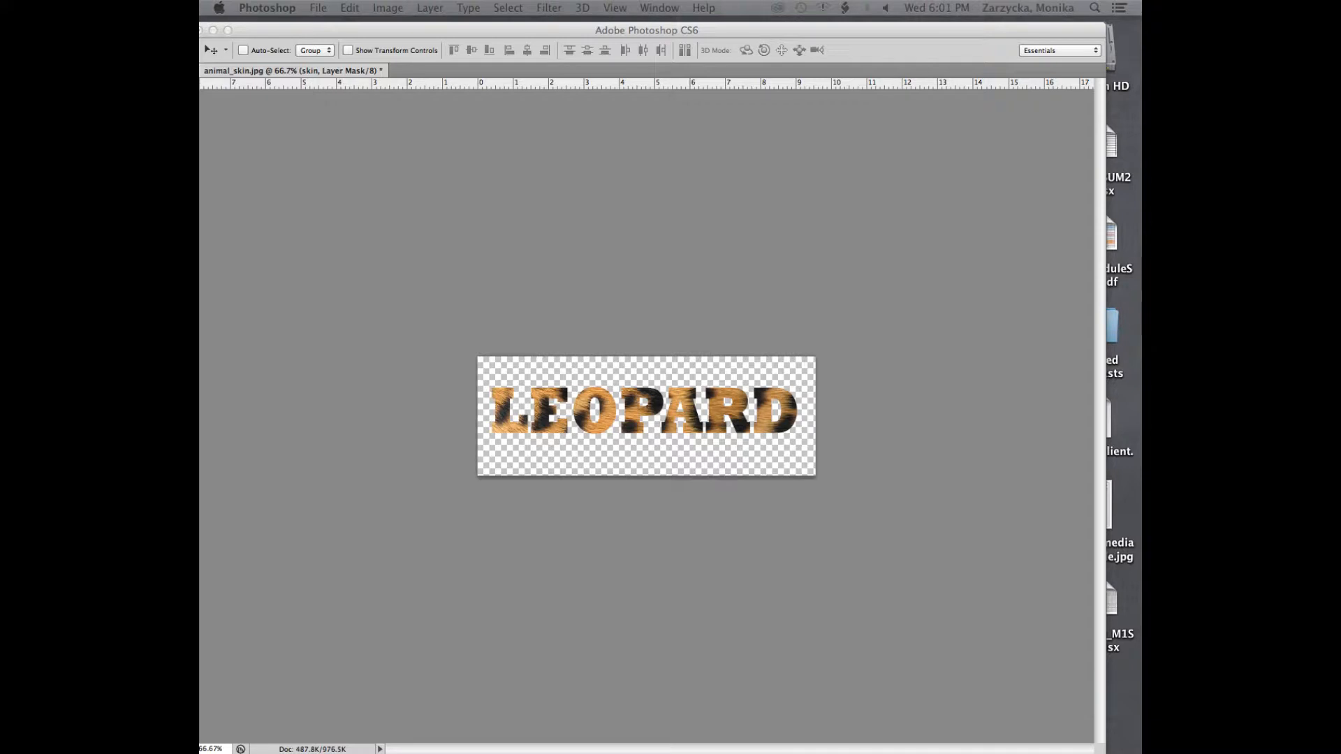
key(Tab)
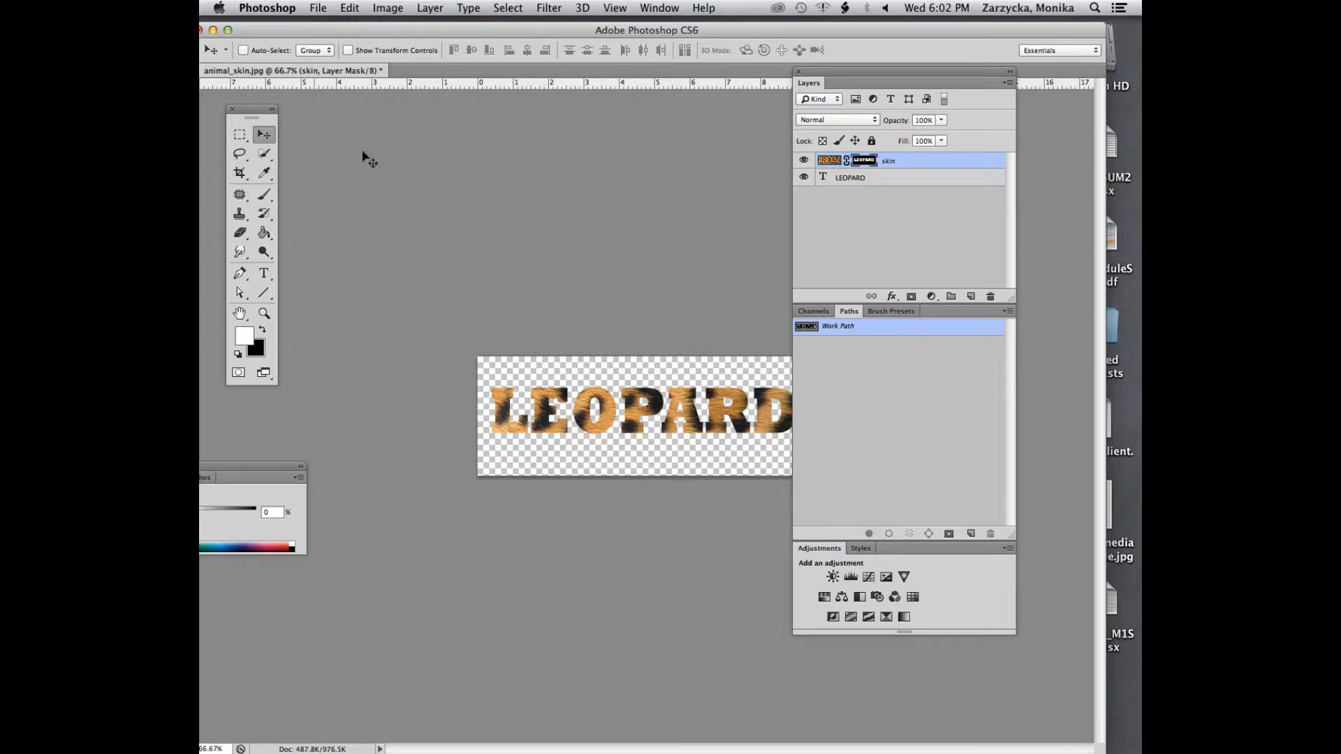
click(264, 198)
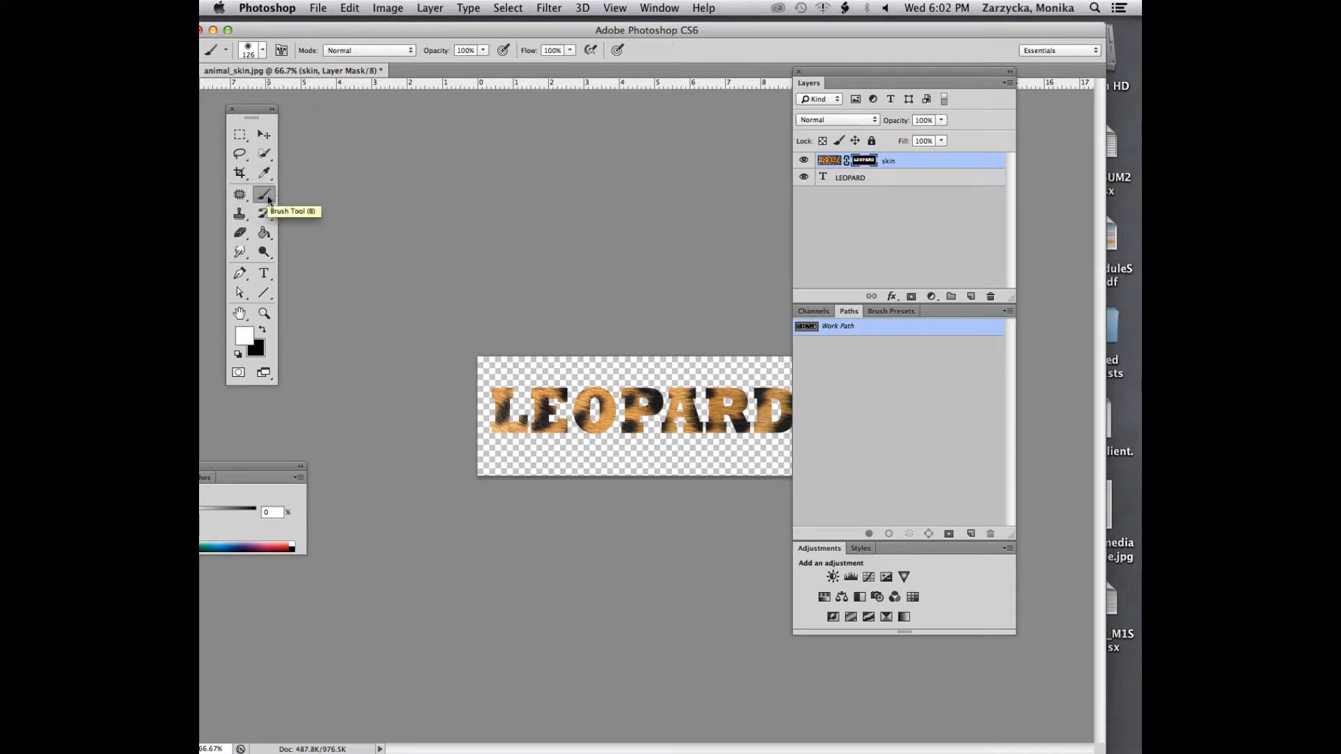
click(262, 327)
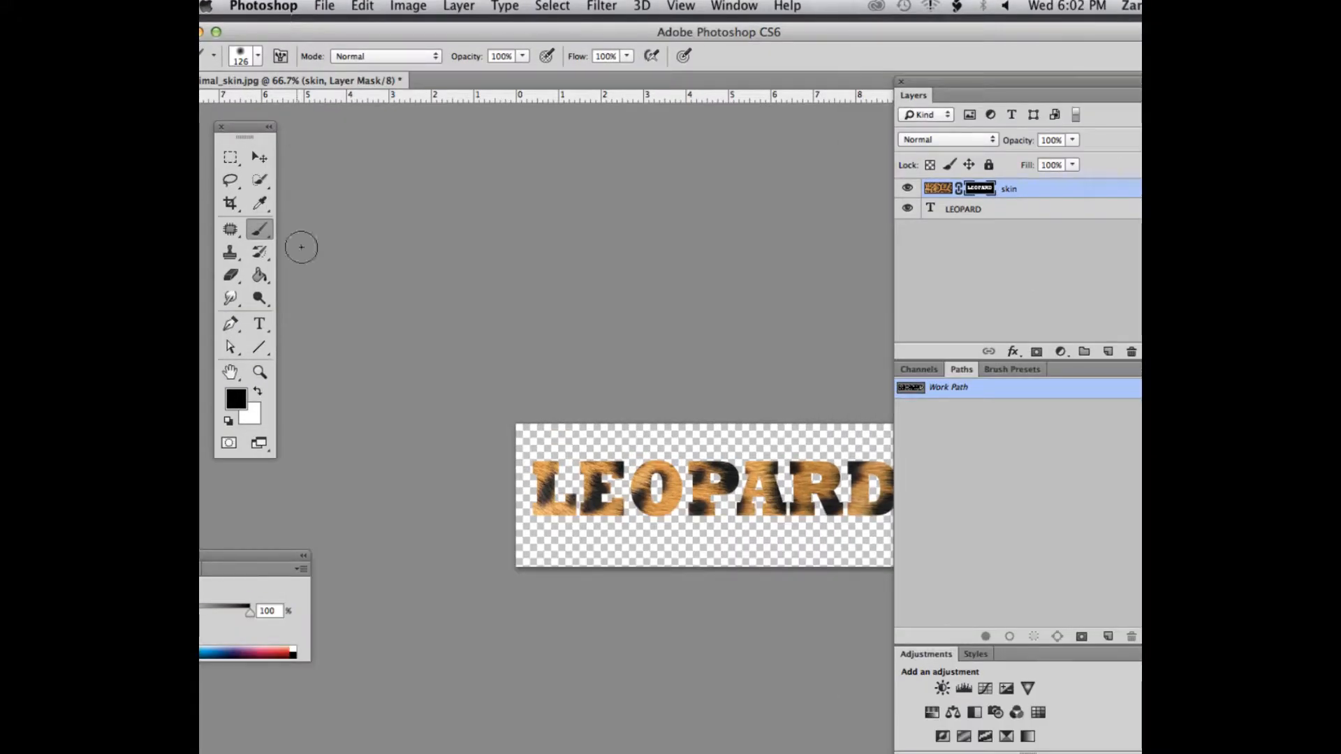
key(x)
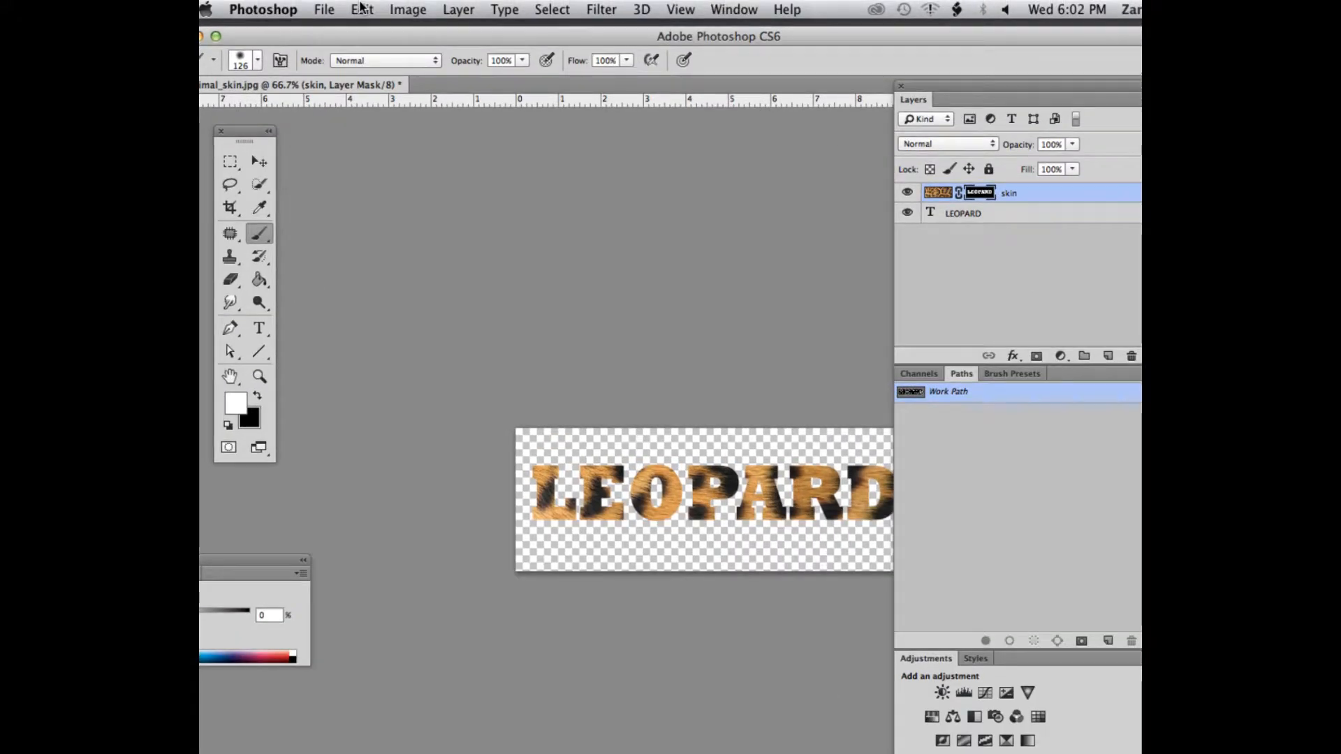
Append the DP Brushes set to the available brush presets and select the DP Crackle brush
click(259, 61)
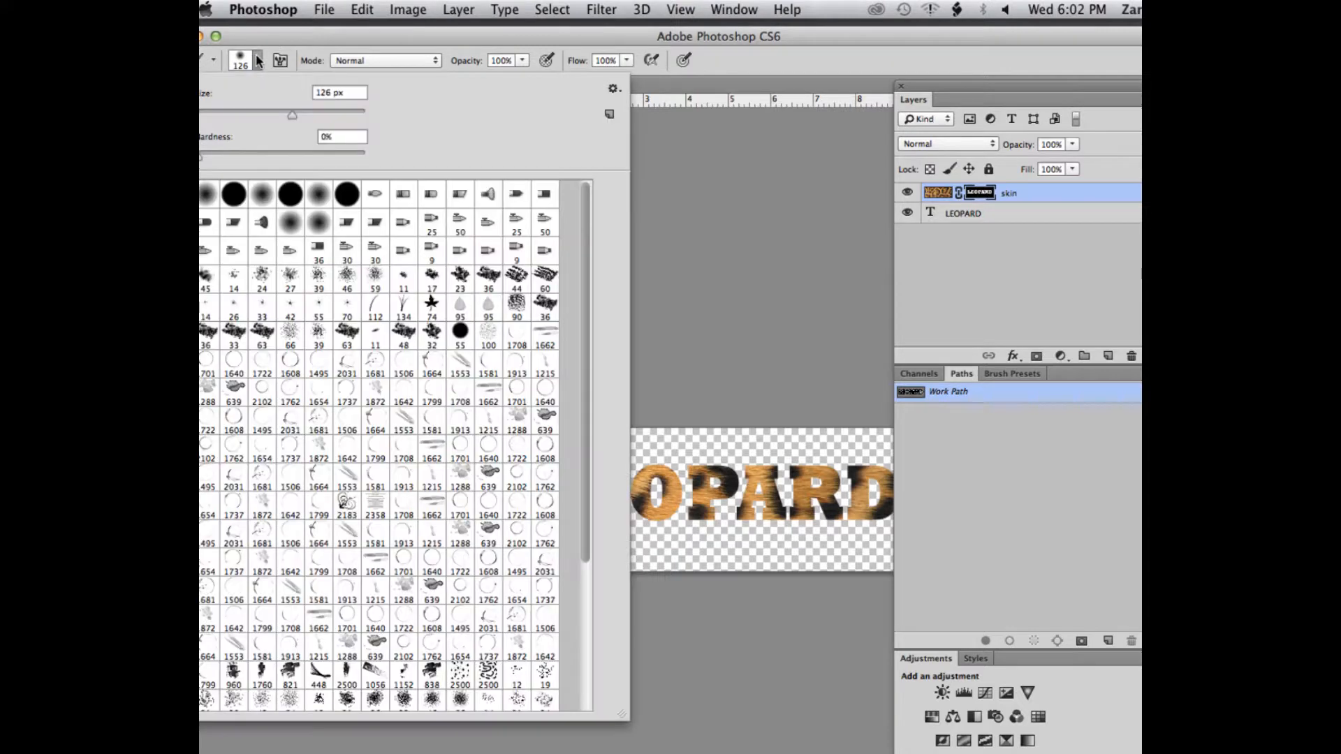
drag(253, 26, 309, 32)
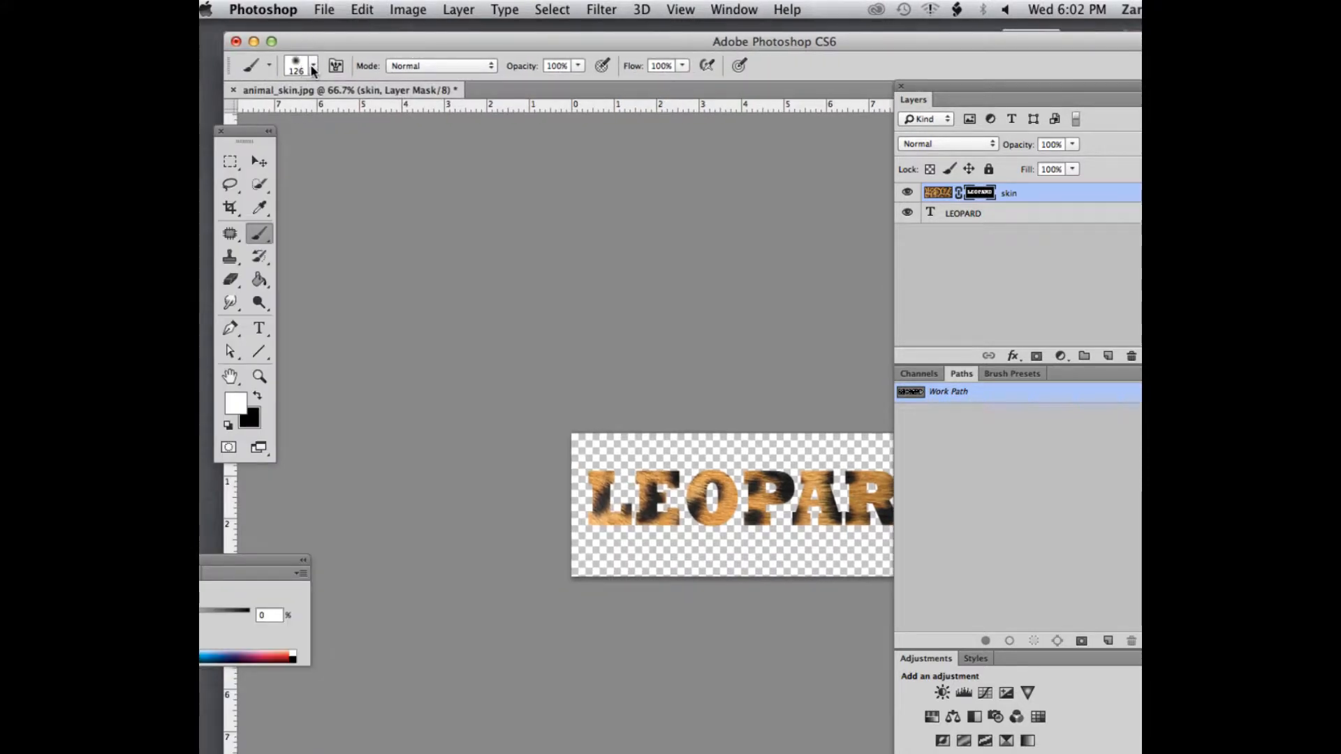
click(313, 65)
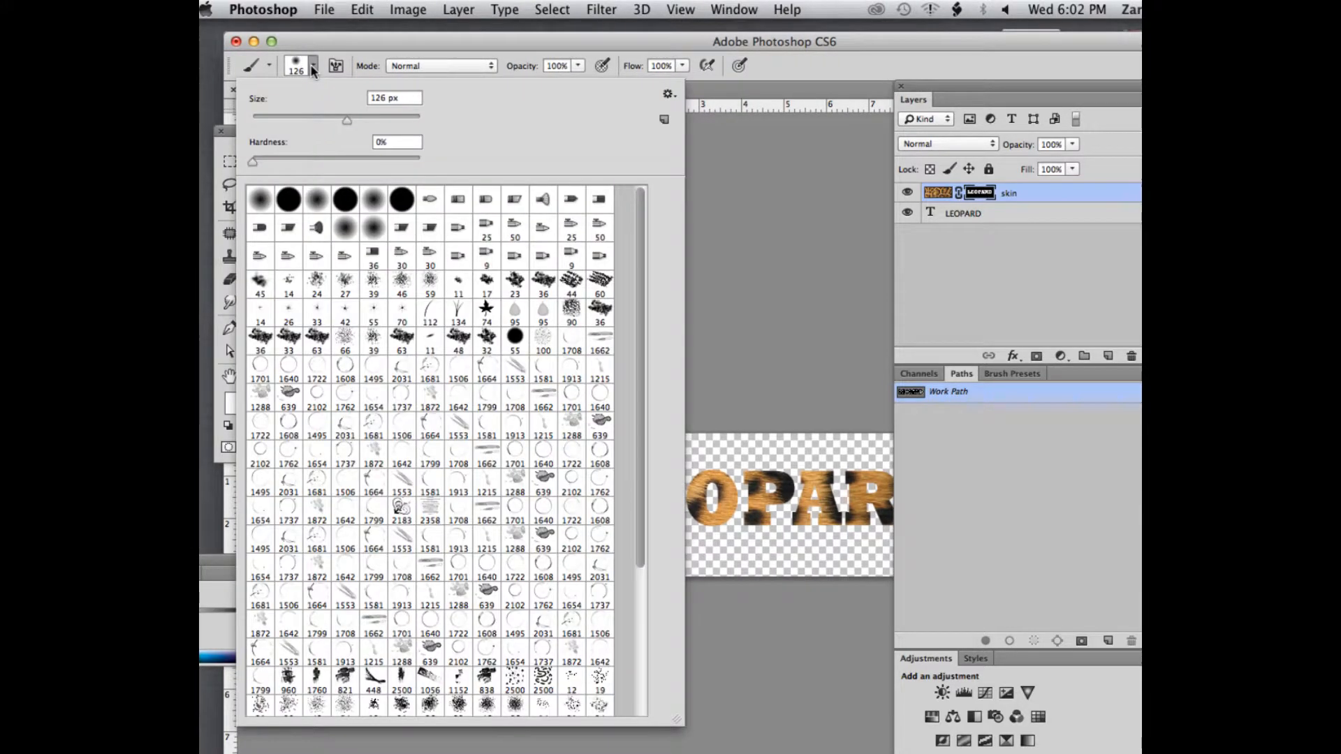
click(664, 97)
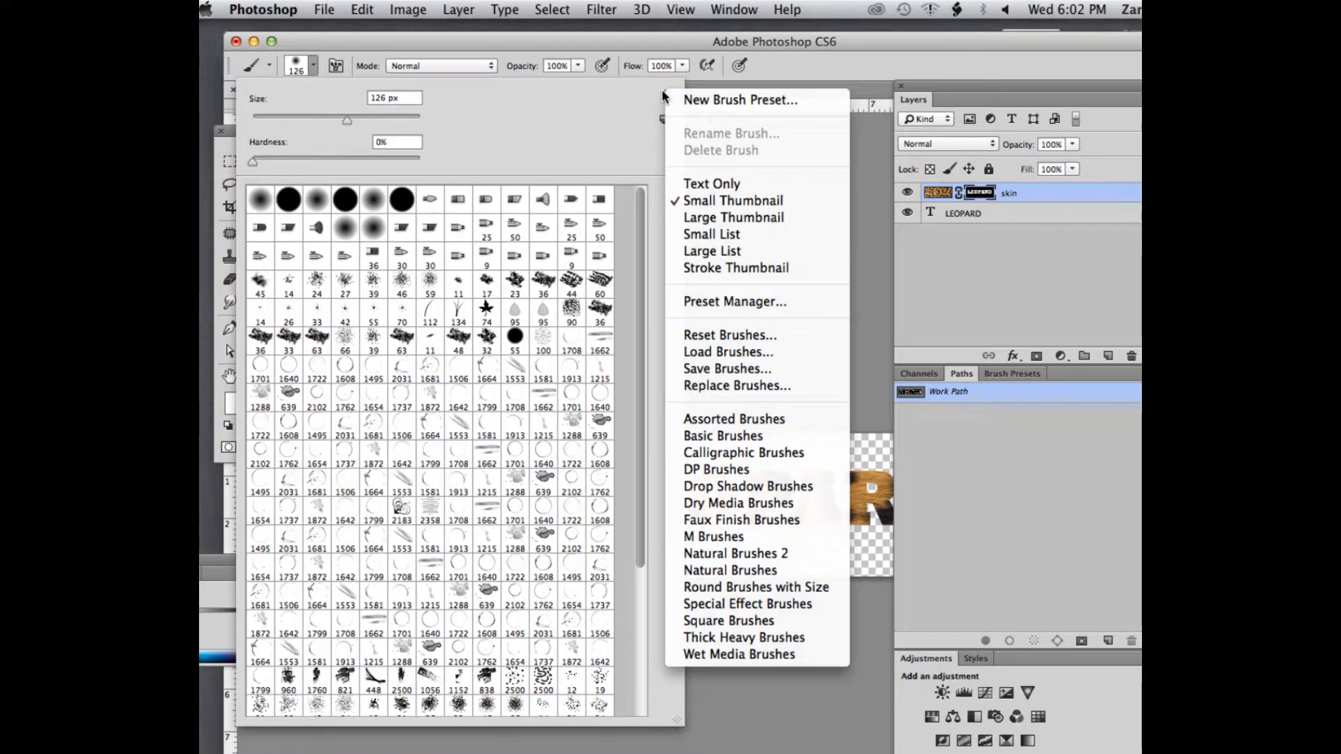
click(726, 473)
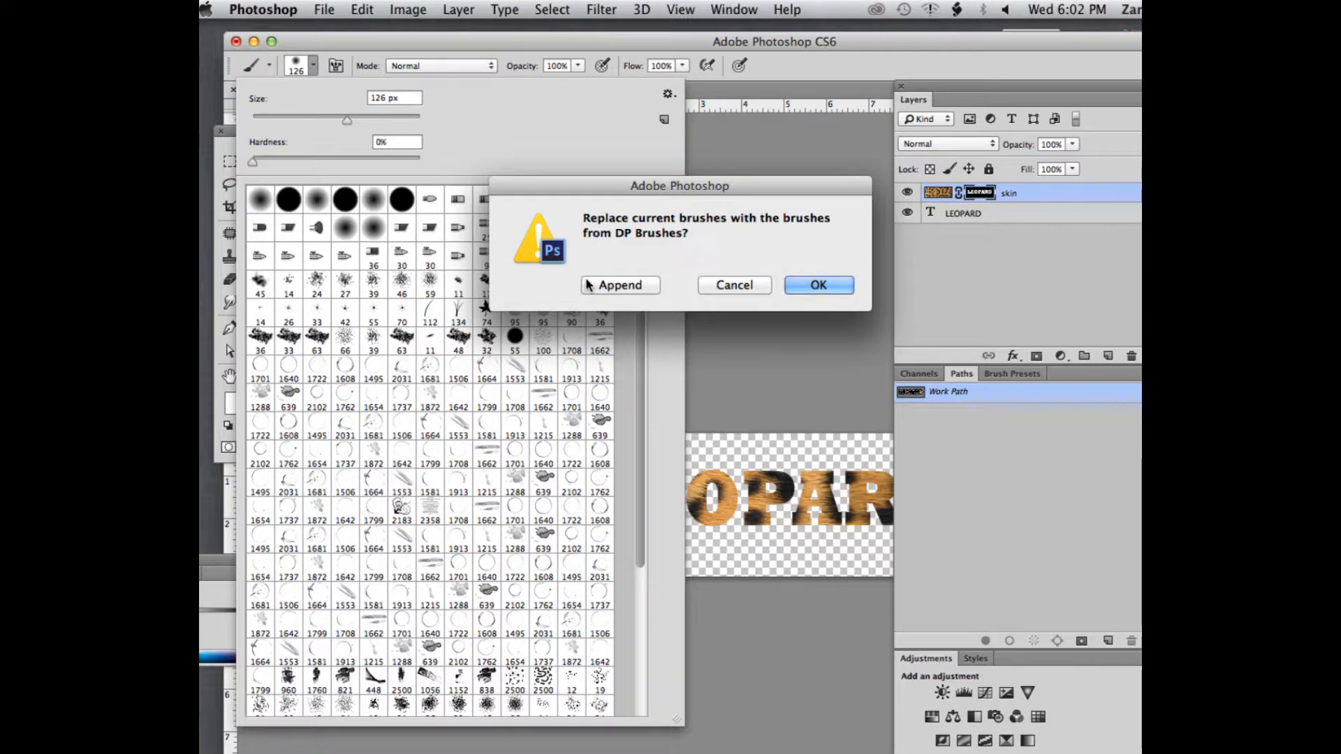
click(643, 287)
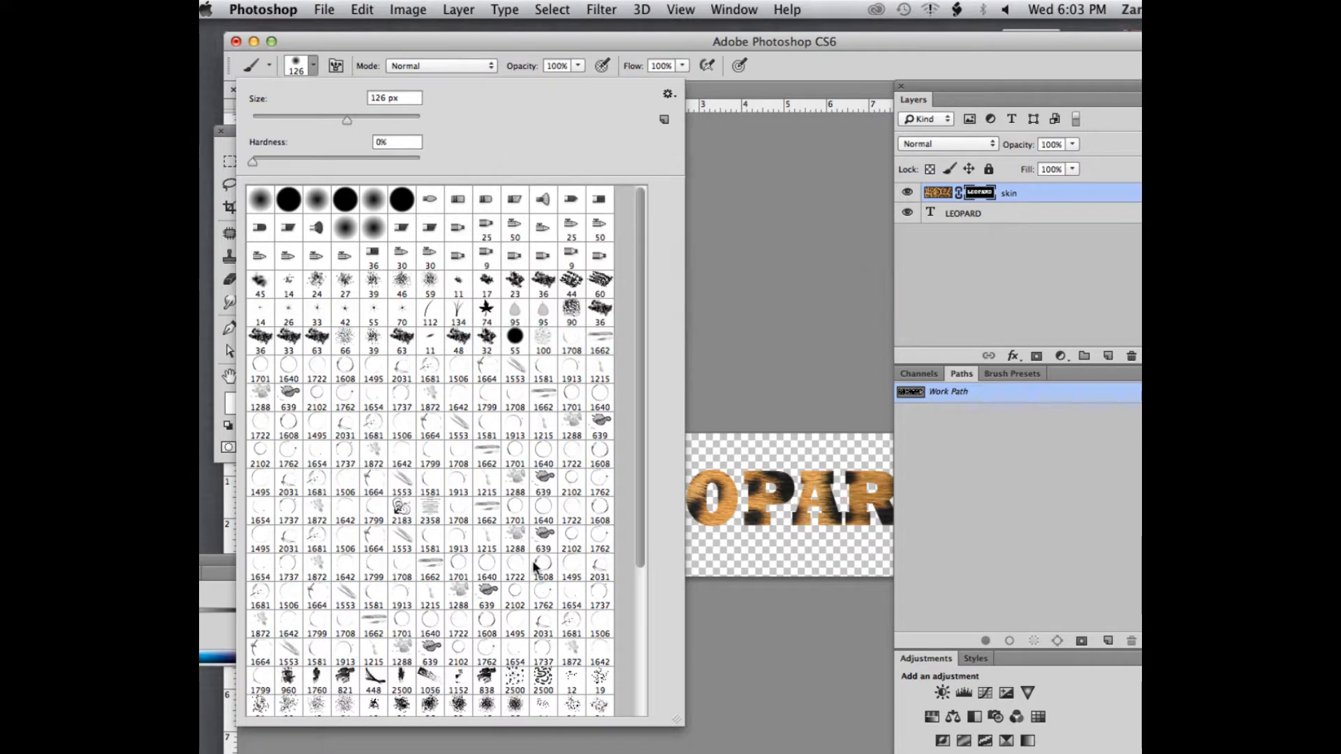
scroll(481, 546, down, 5)
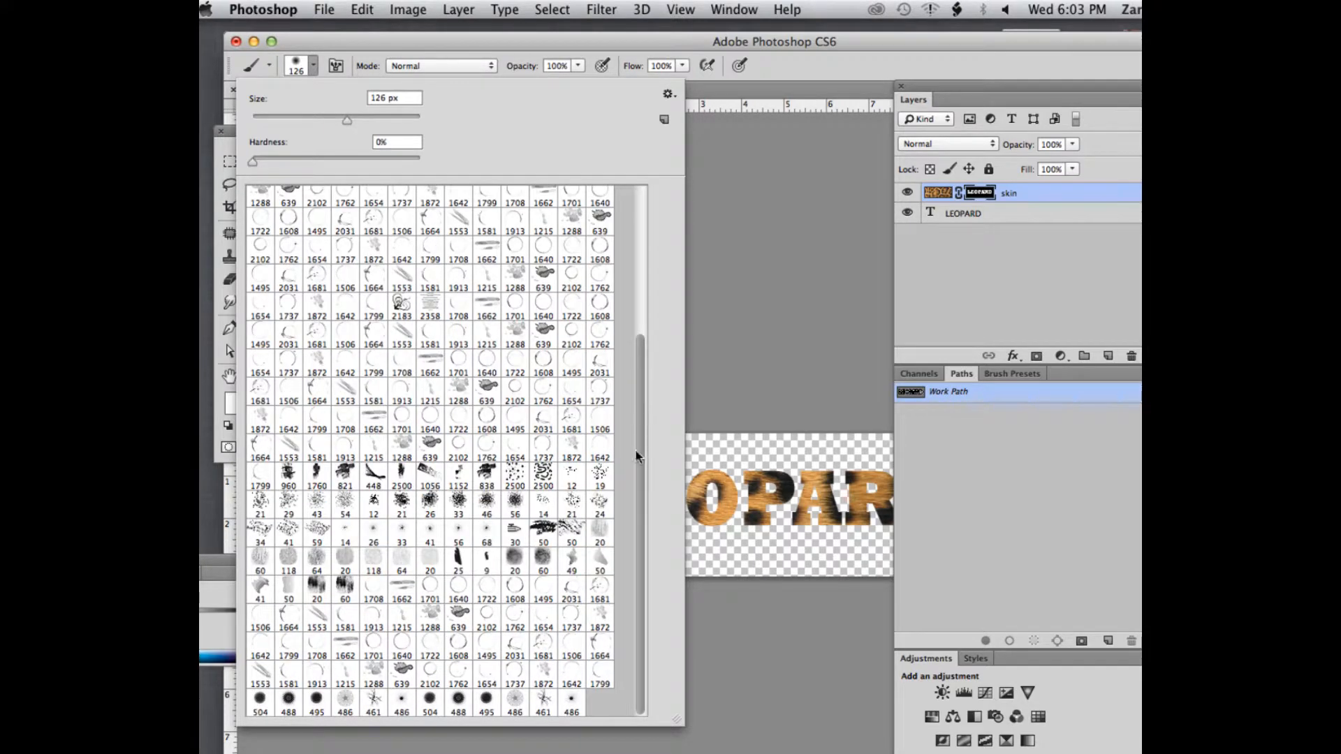
click(542, 703)
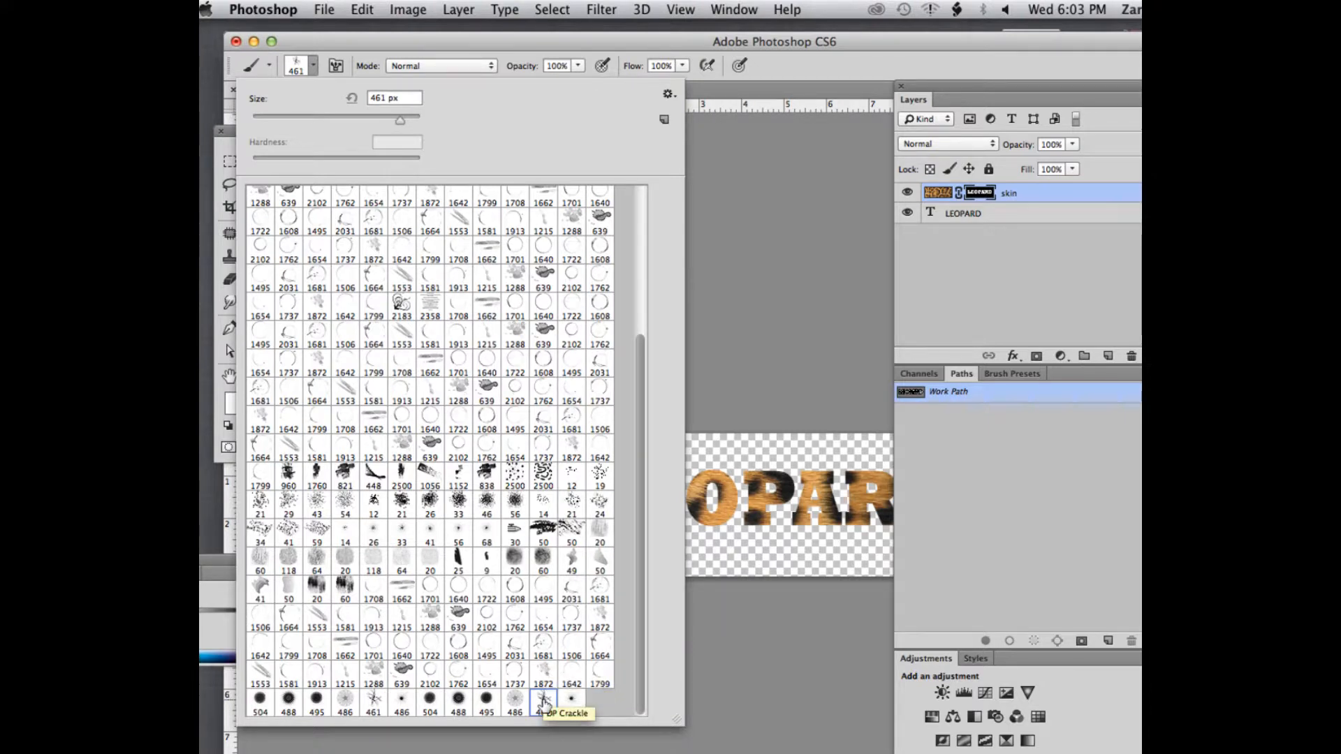
key(Tab)
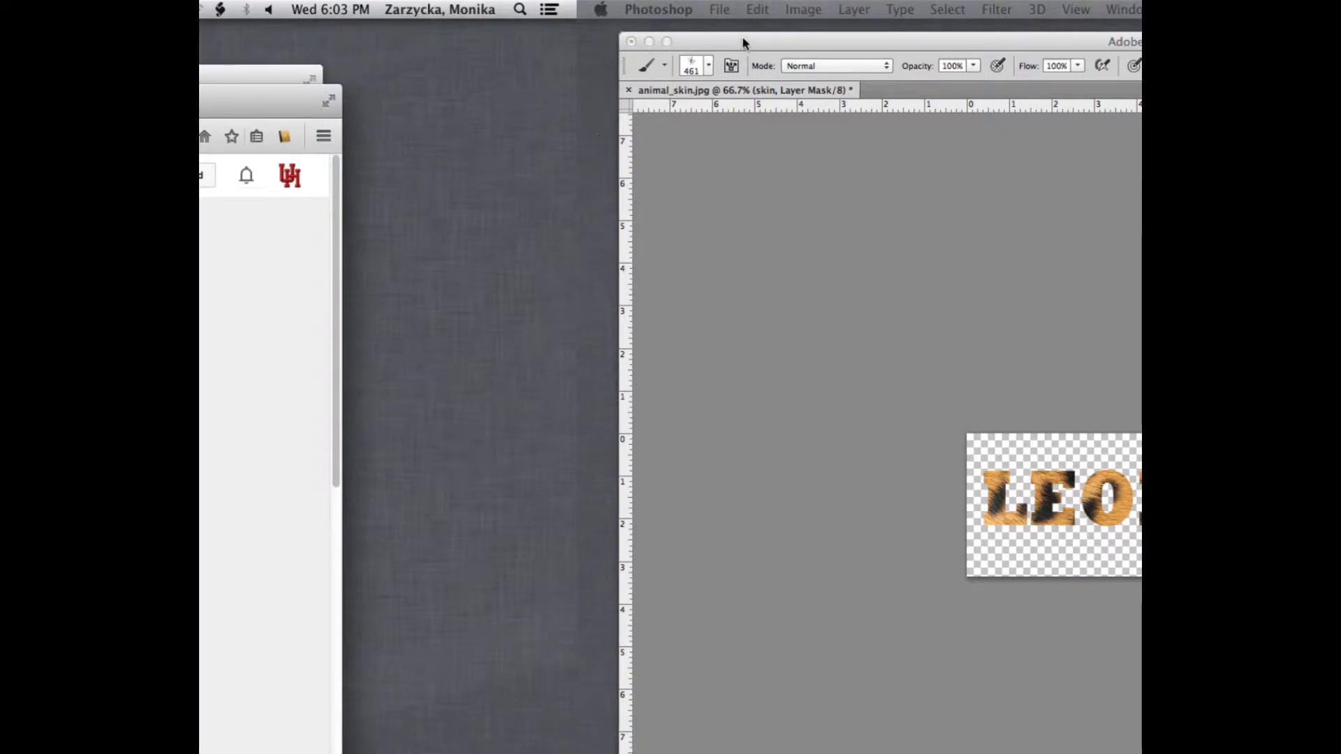
click(744, 43)
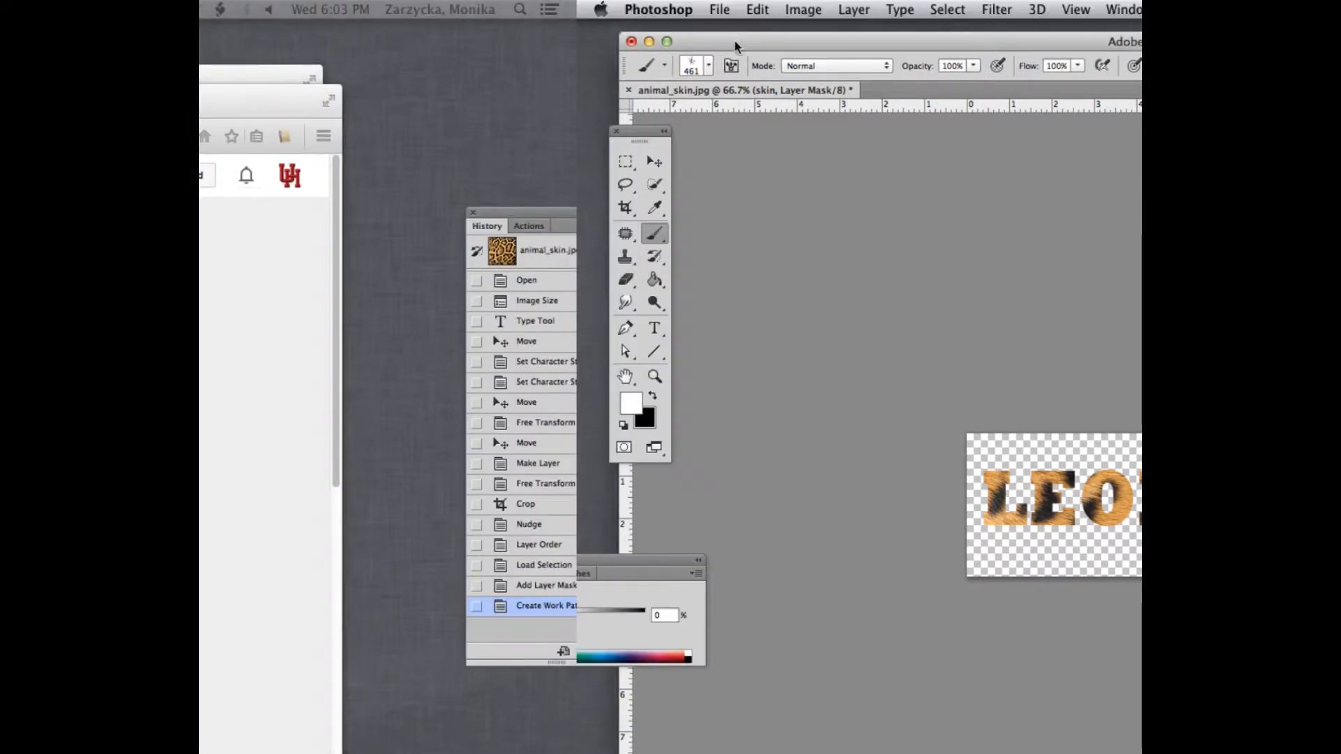
drag(241, 109, 200, 108)
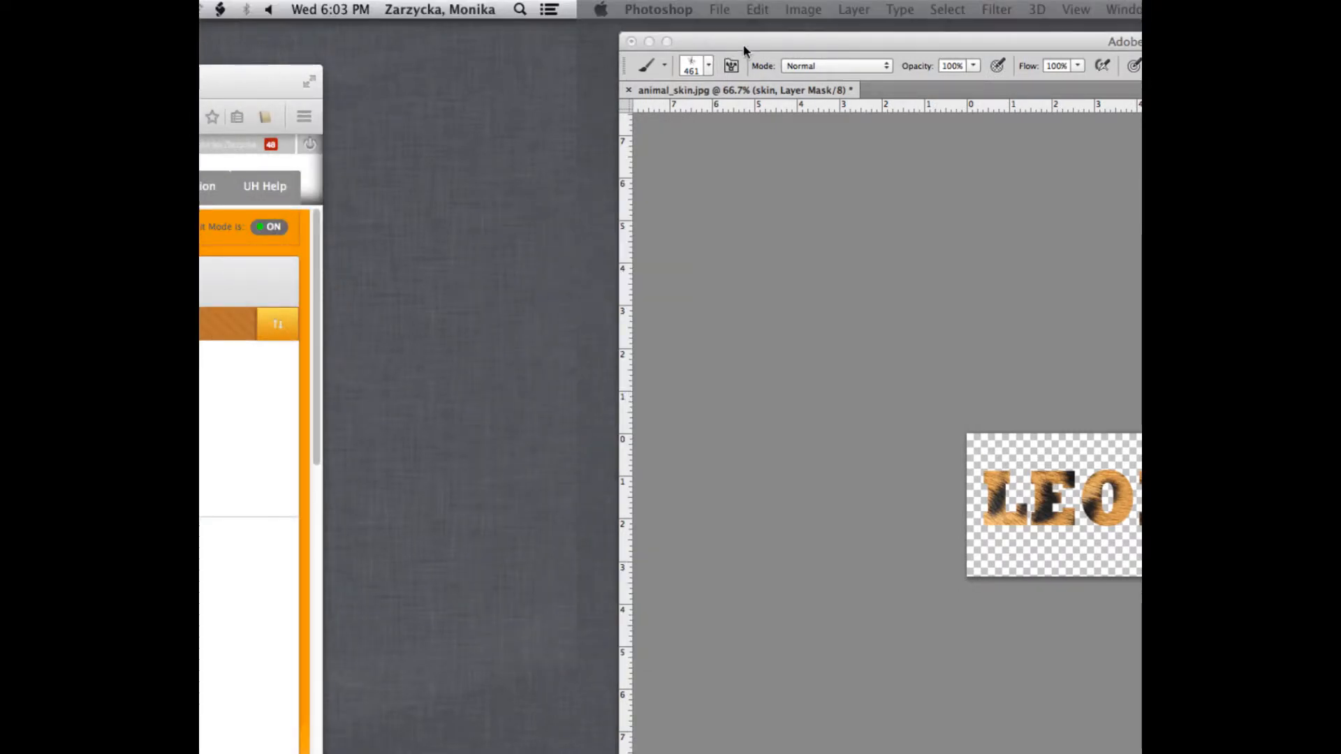
click(788, 42)
drag(788, 42, 508, 65)
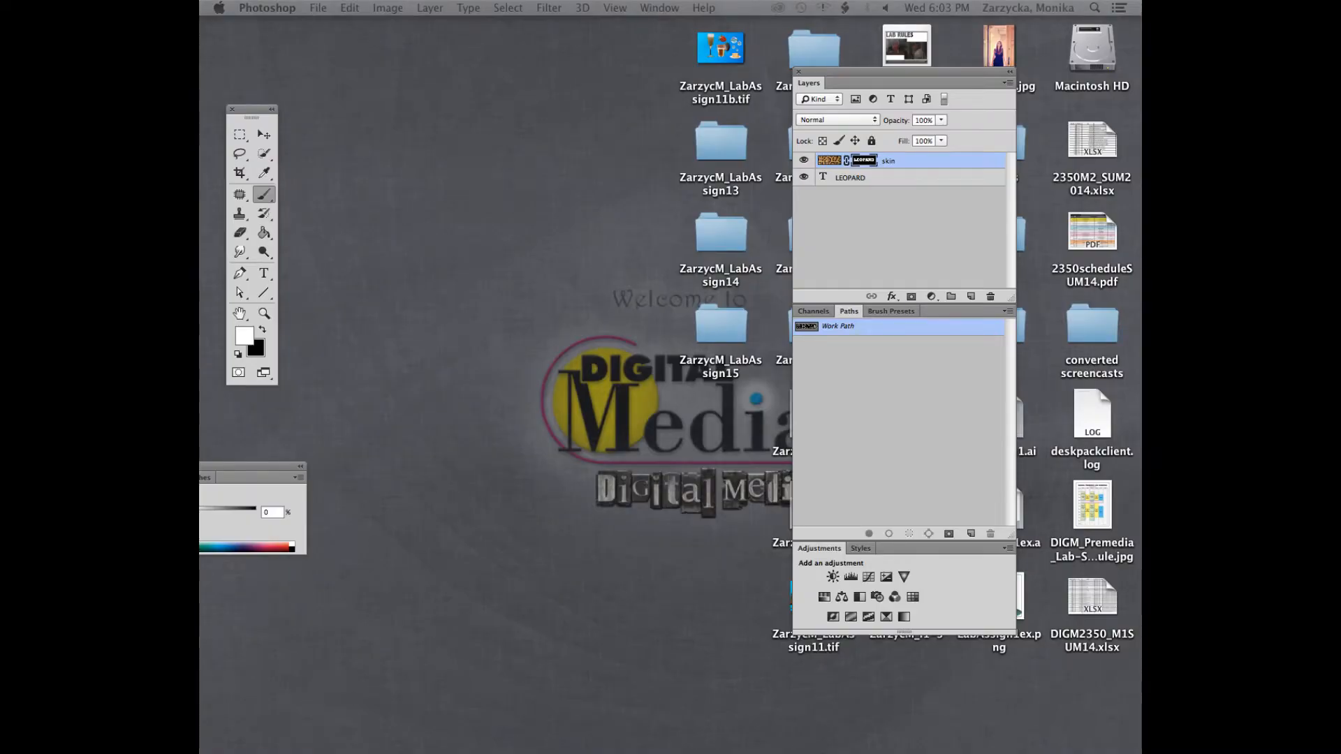
drag(202, 66, 256, 26)
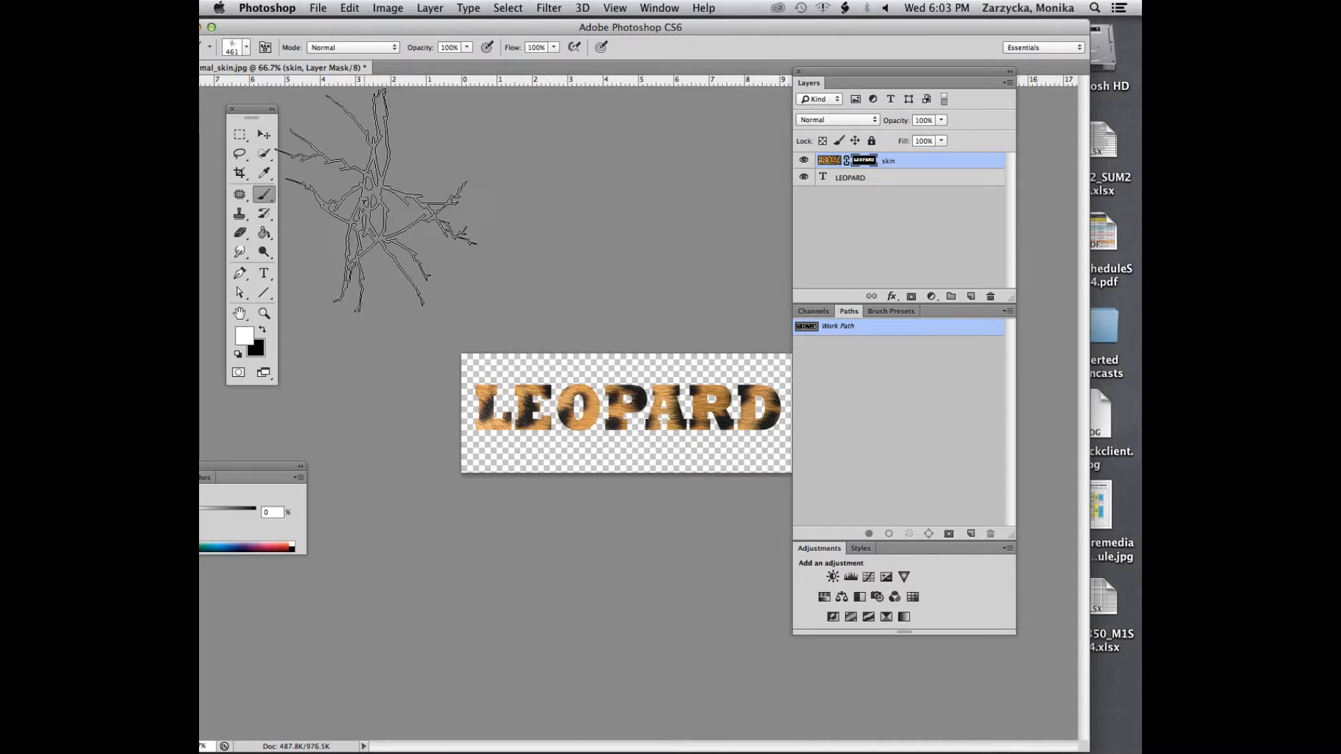
Reduce the size of the DP Crackle brush to 69 px
click(245, 47)
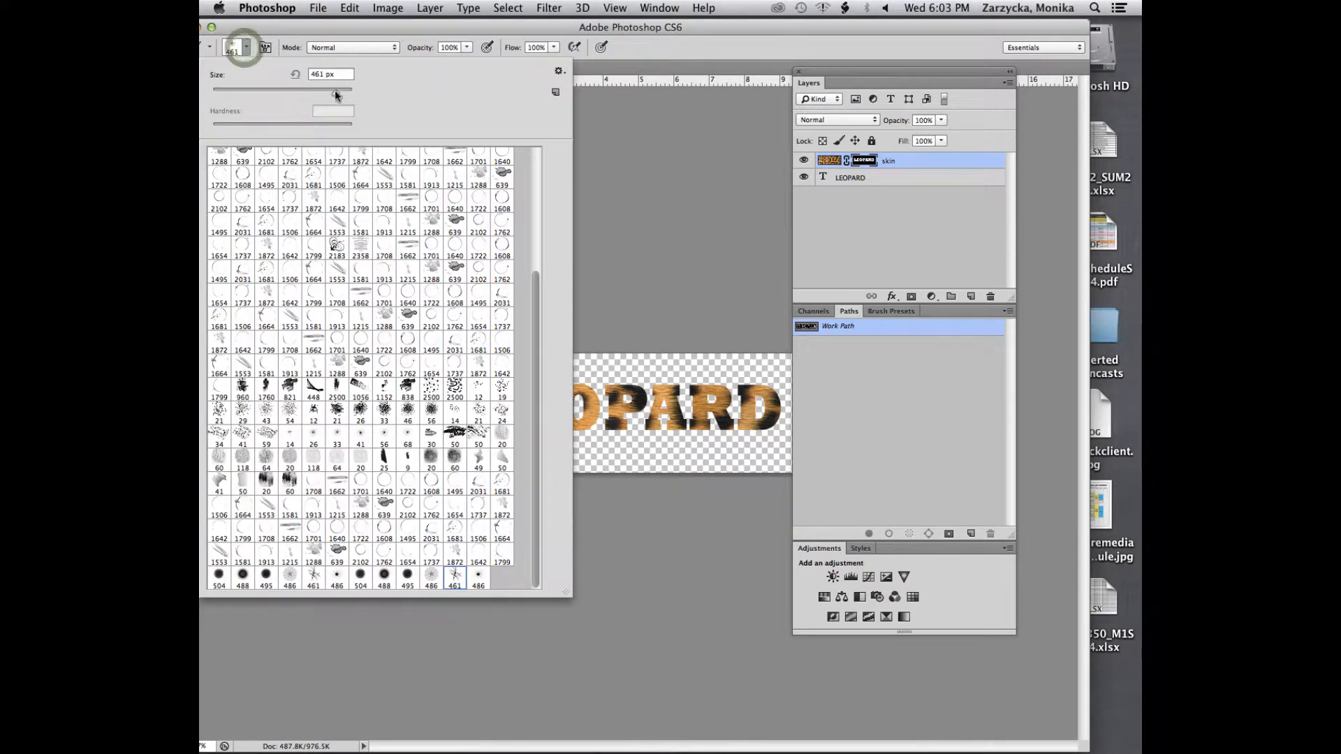
drag(336, 95, 238, 93)
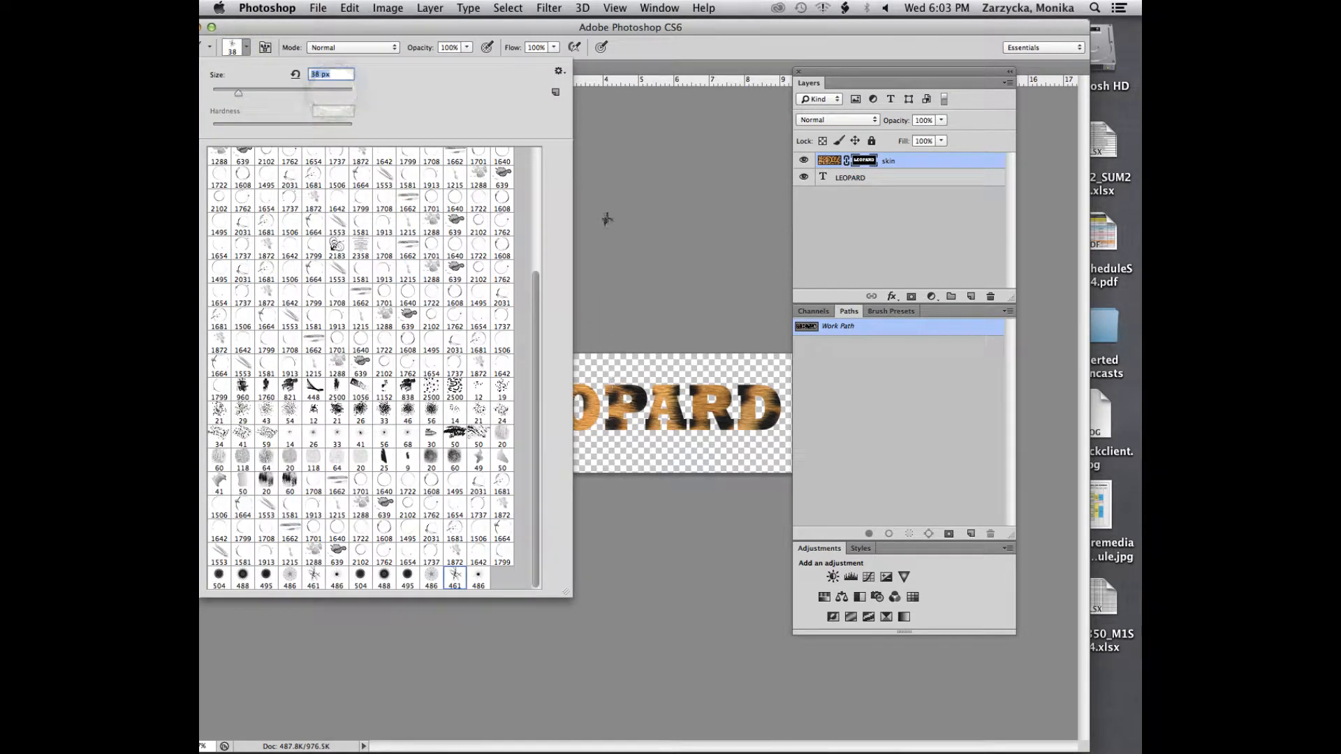
drag(238, 93, 261, 98)
click(264, 47)
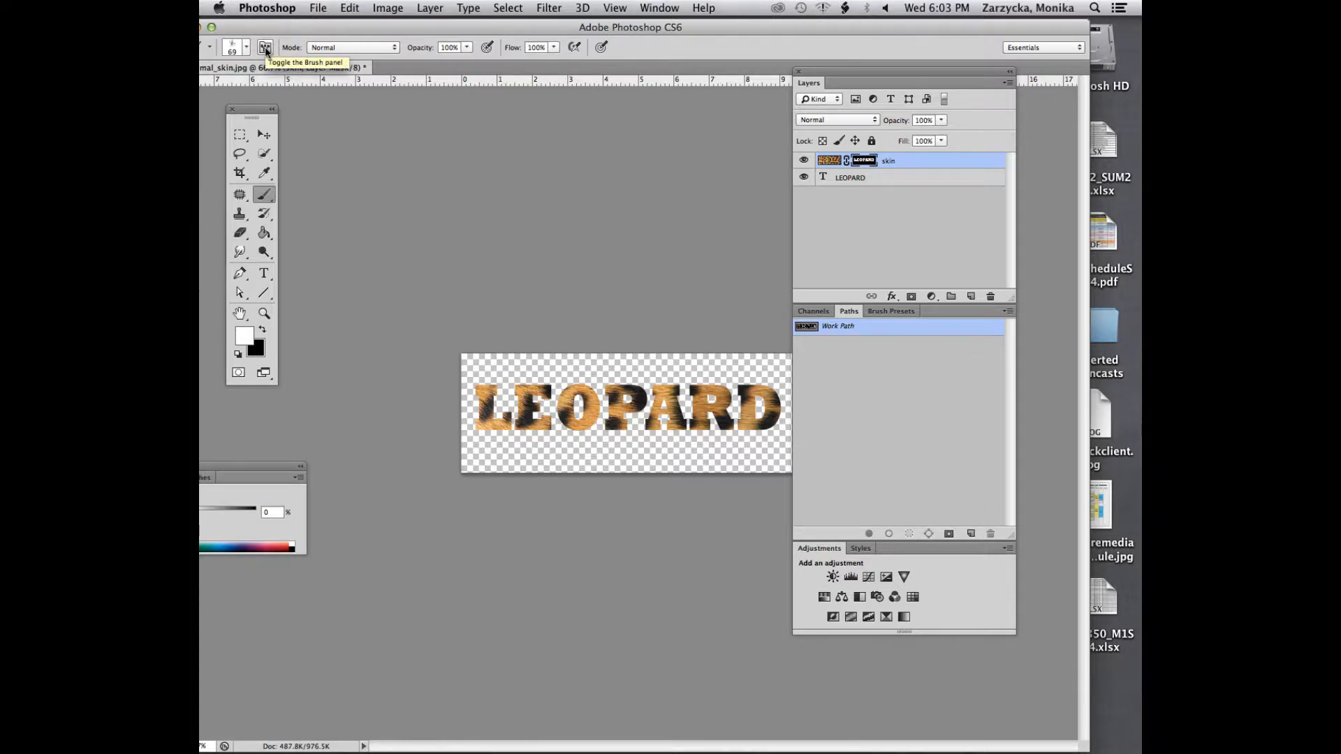
Enable Transfer in the detailed brush settings and set the brush tip to 70 px with 26% spacing
click(265, 49)
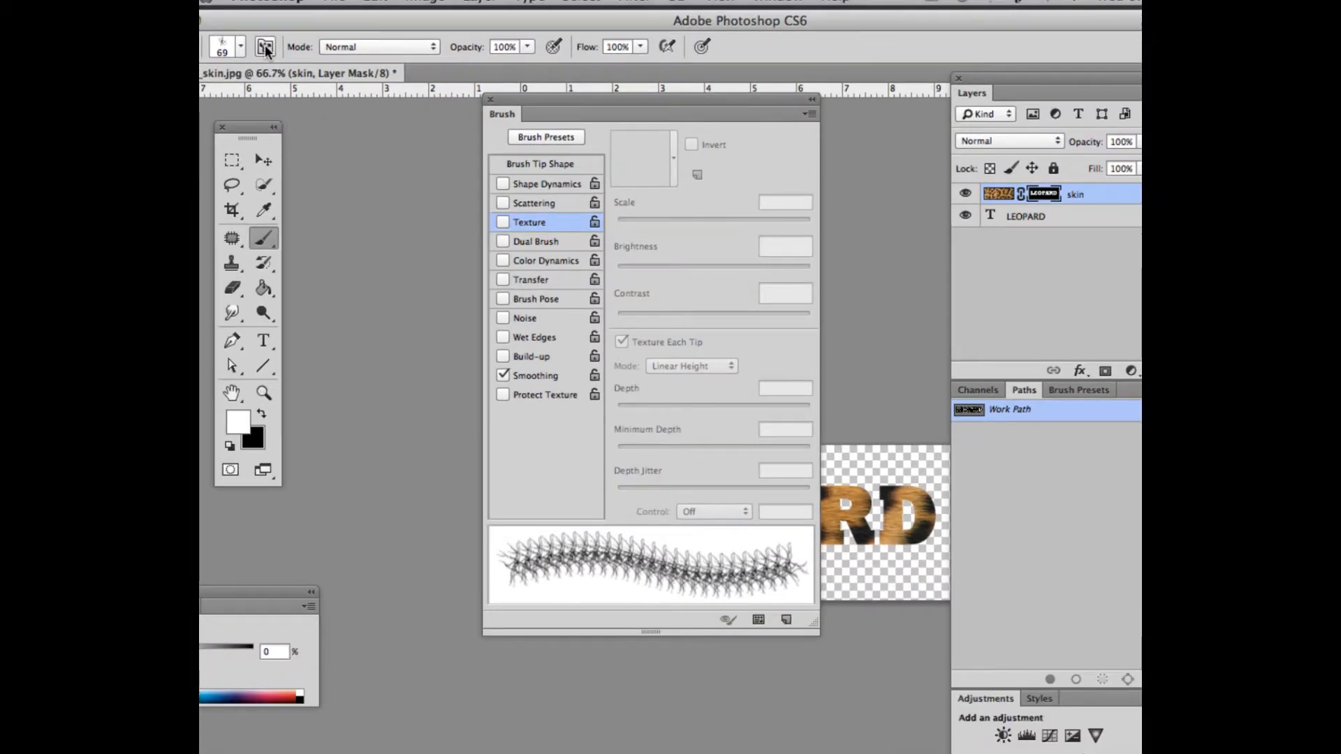
key(Tab)
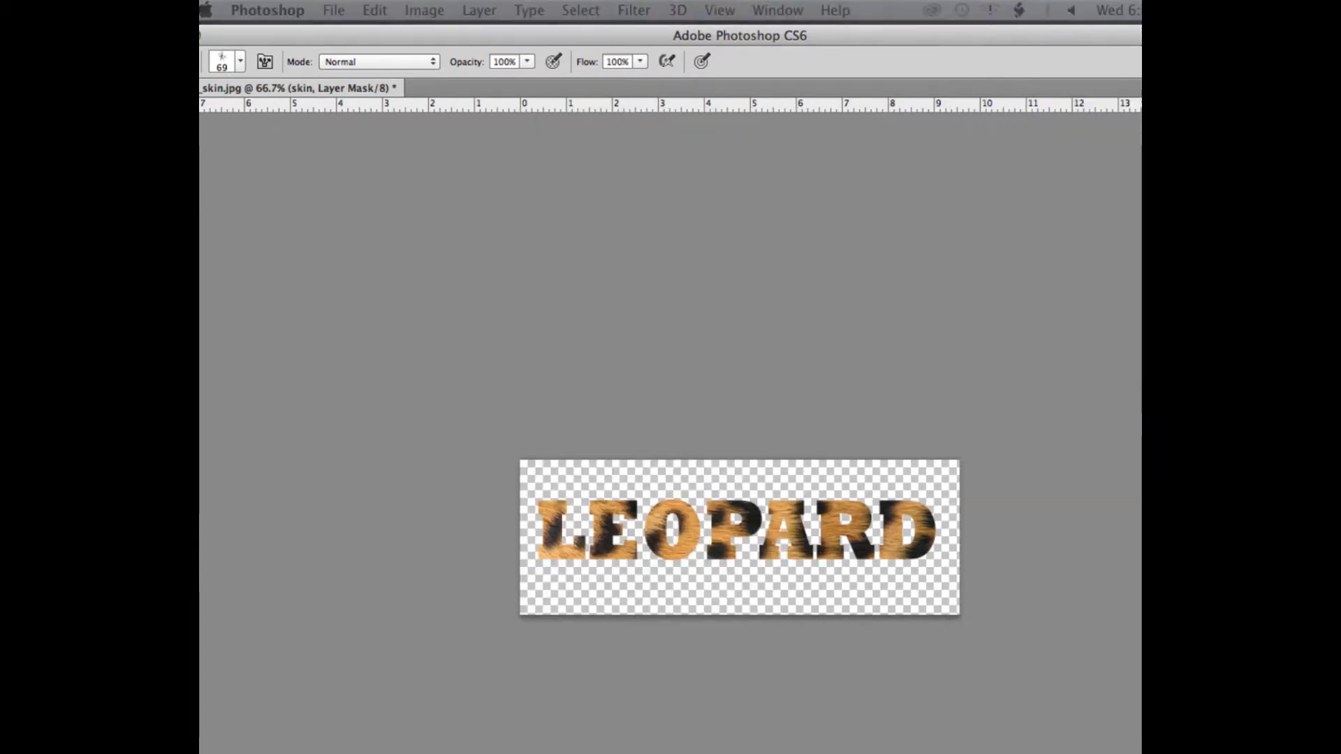
key(Tab)
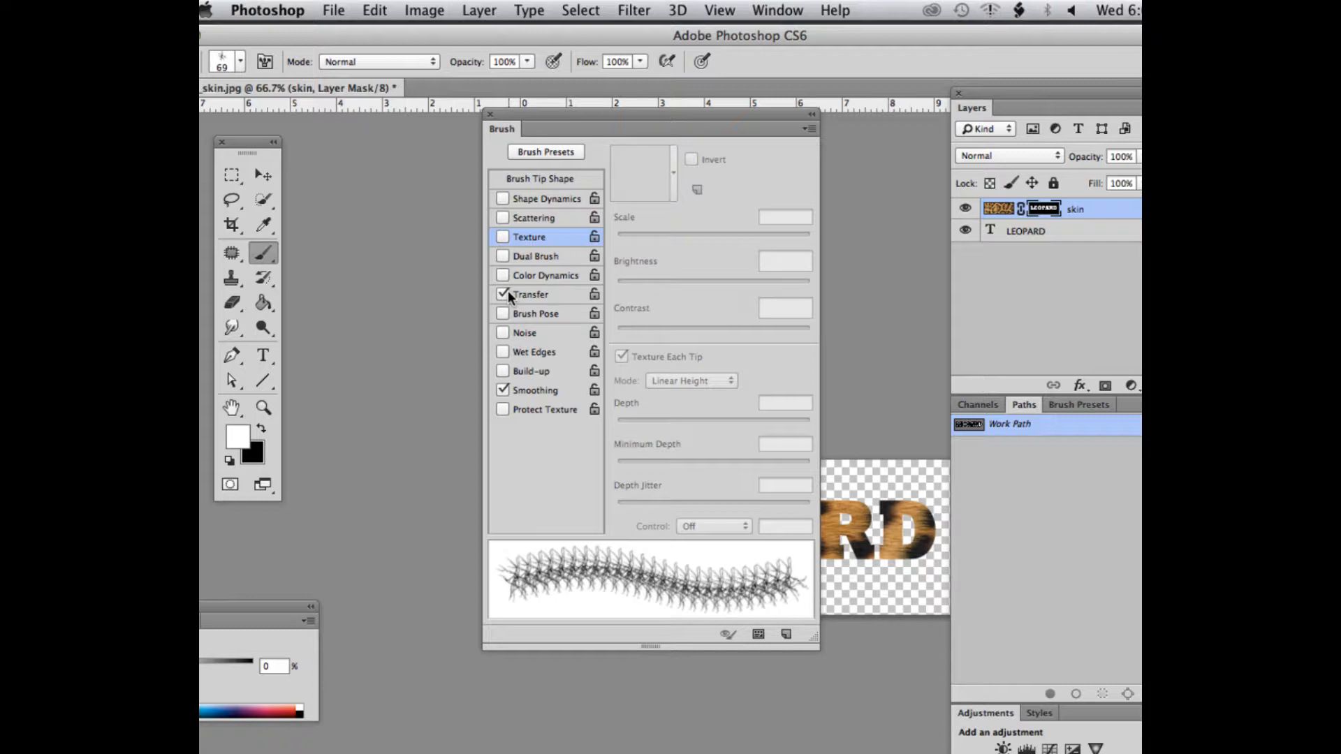
click(551, 178)
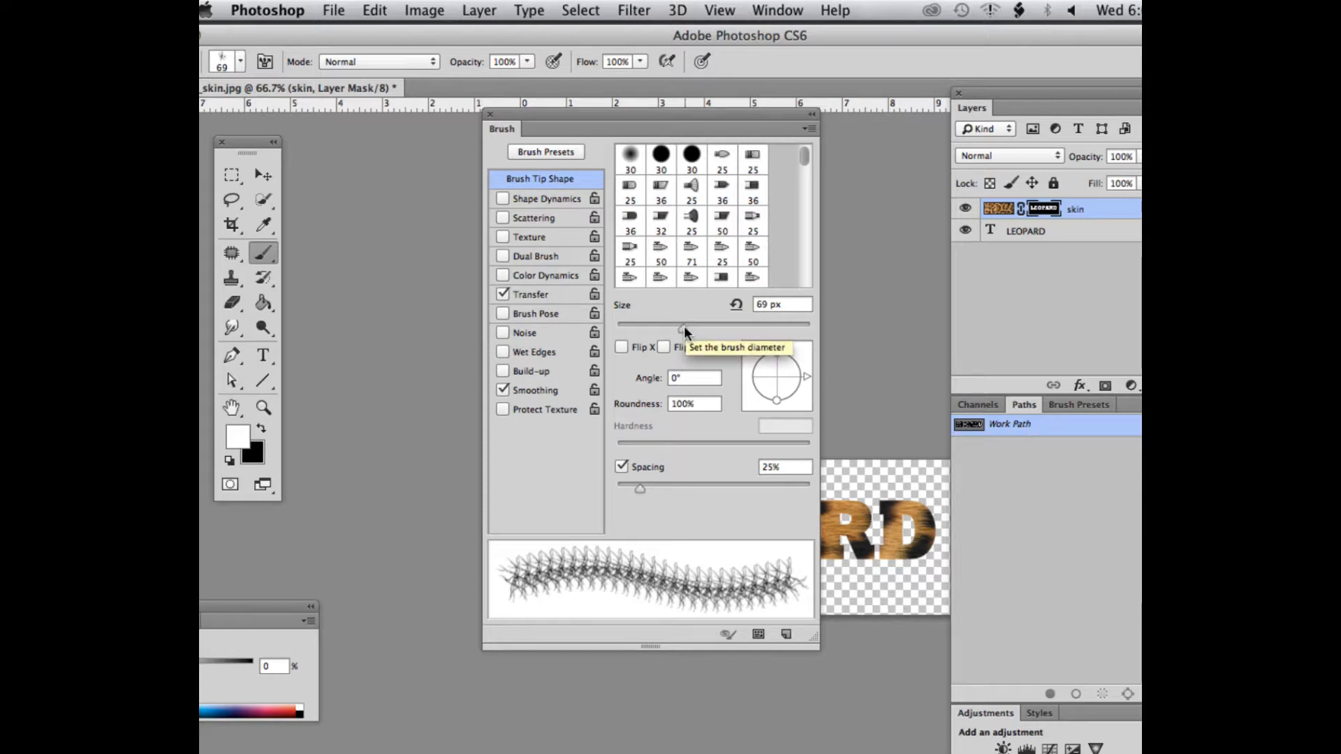
drag(683, 329, 683, 330)
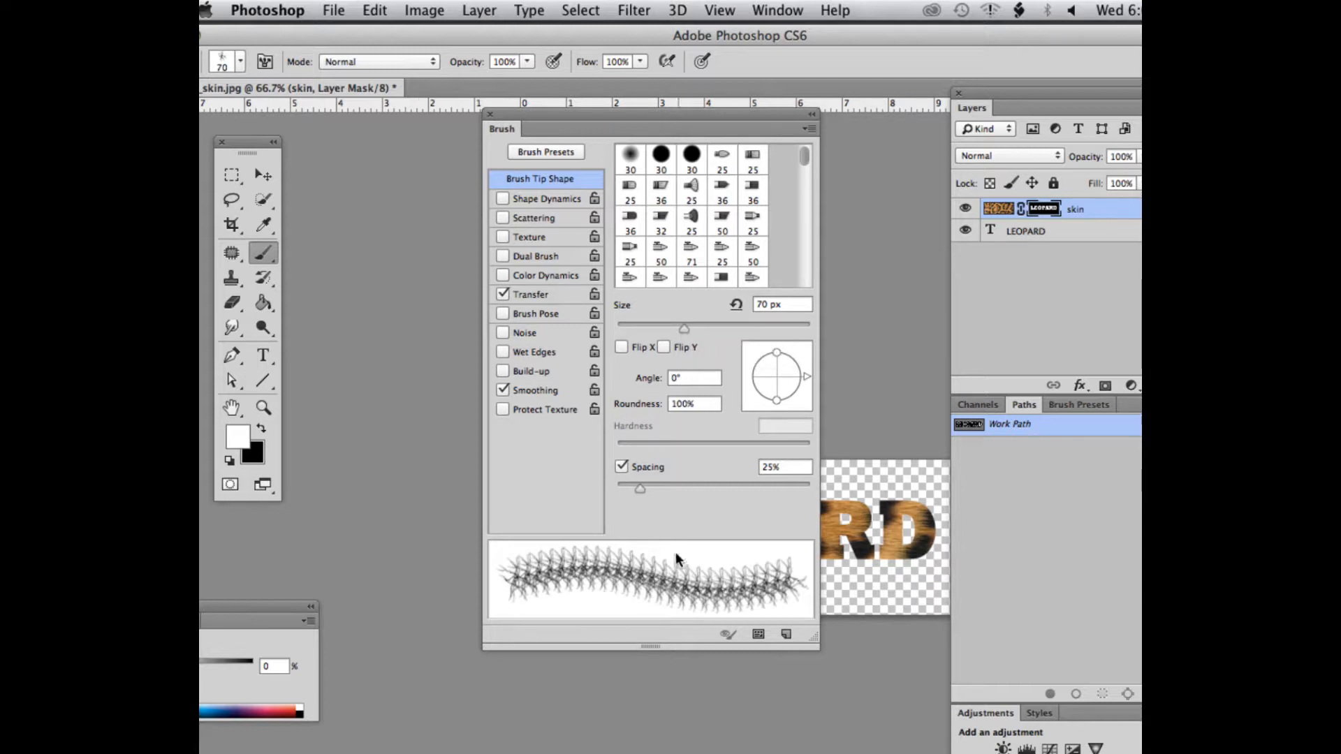
mouse_move(640, 480)
mouse_down()
mouse_move(655, 485)
mouse_move(640, 487)
mouse_up()
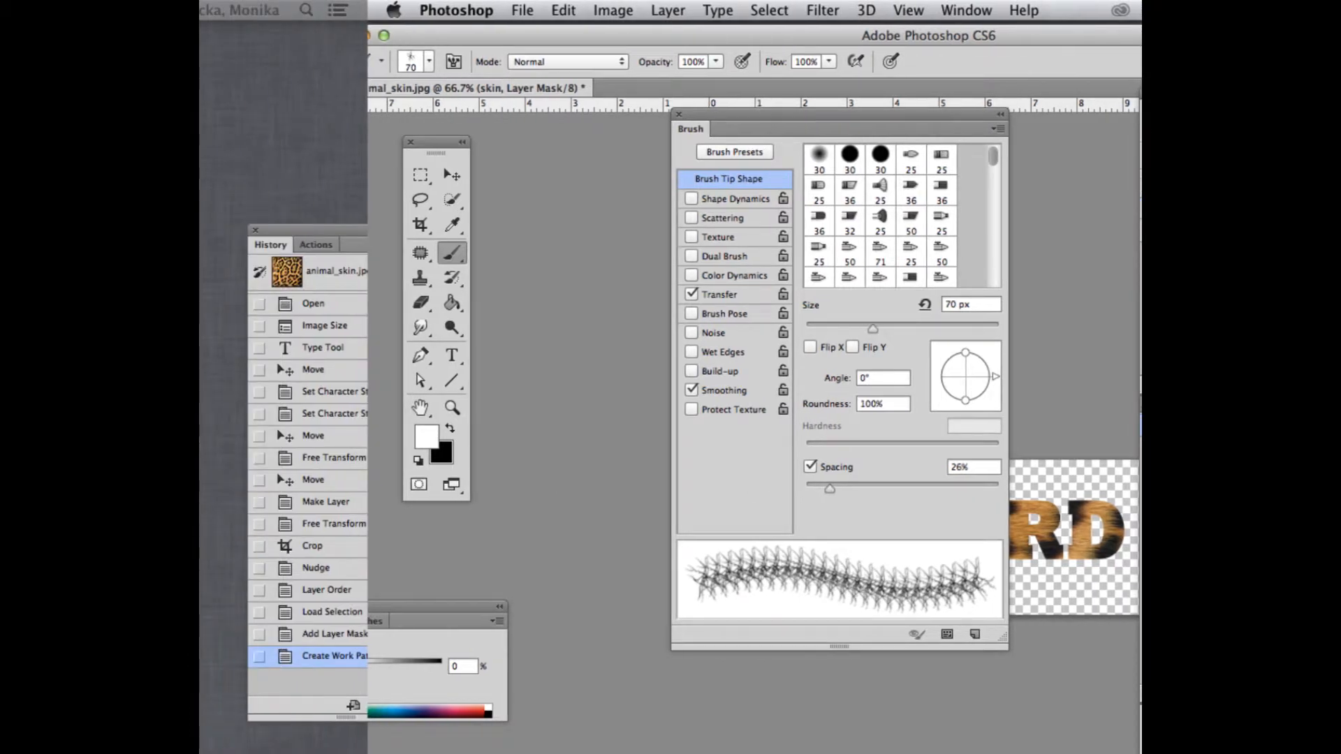
Enable Shape Dynamics for the brush with 100% size jitter, 10% angle jitter, 100% roundness jitter and 1% minimum roundness
key(super+Tab)
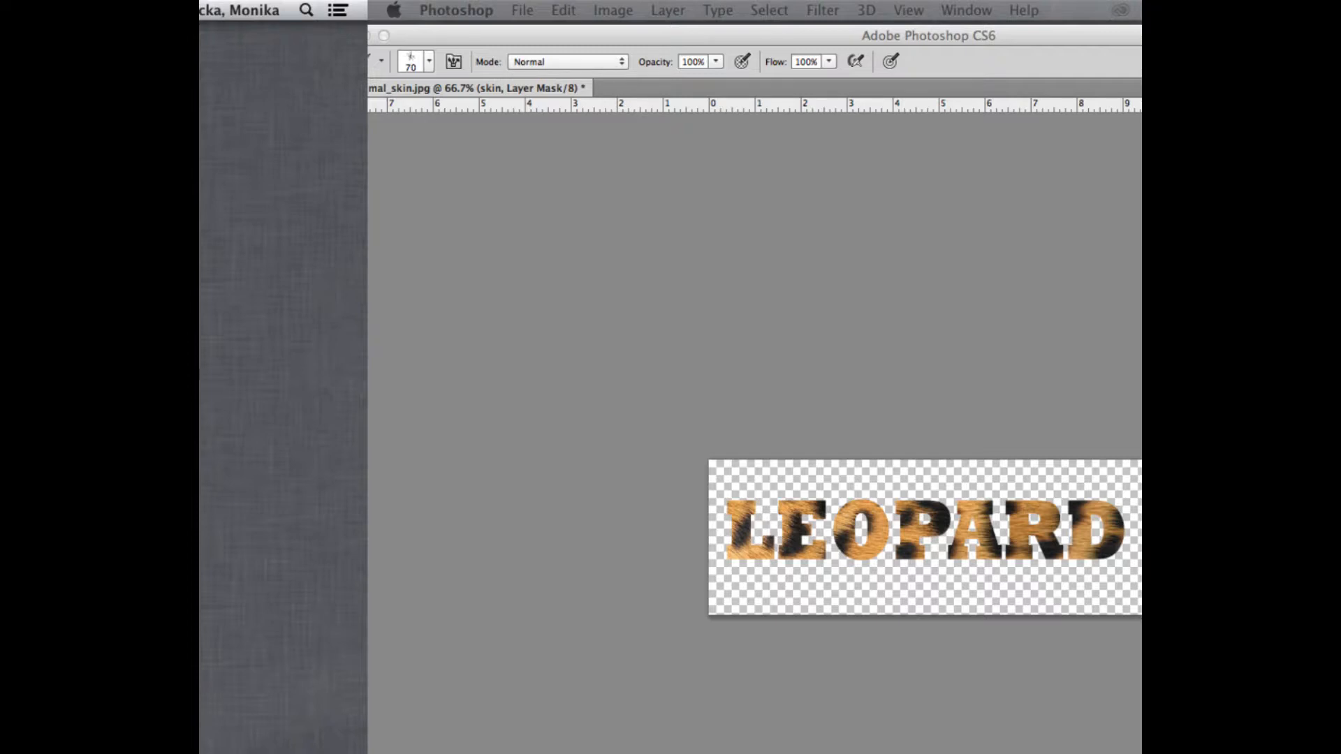
key(Tab)
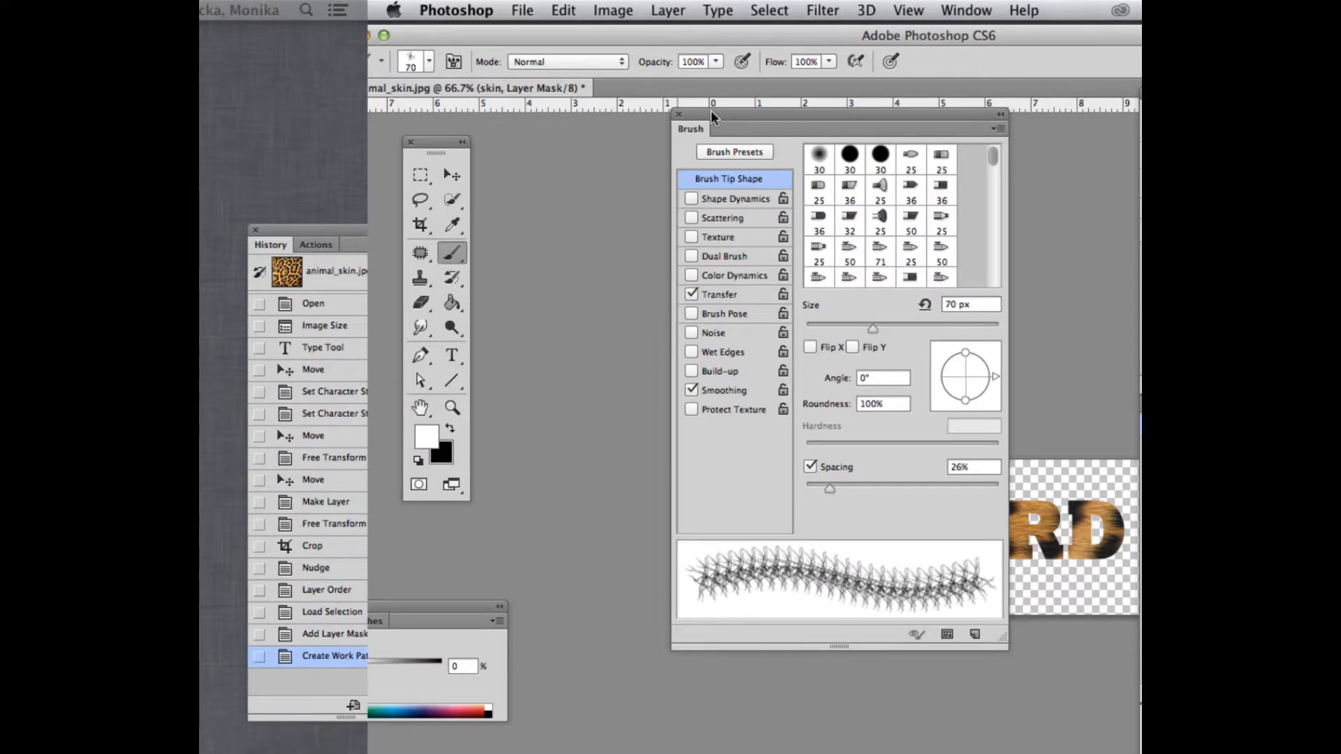
click(743, 202)
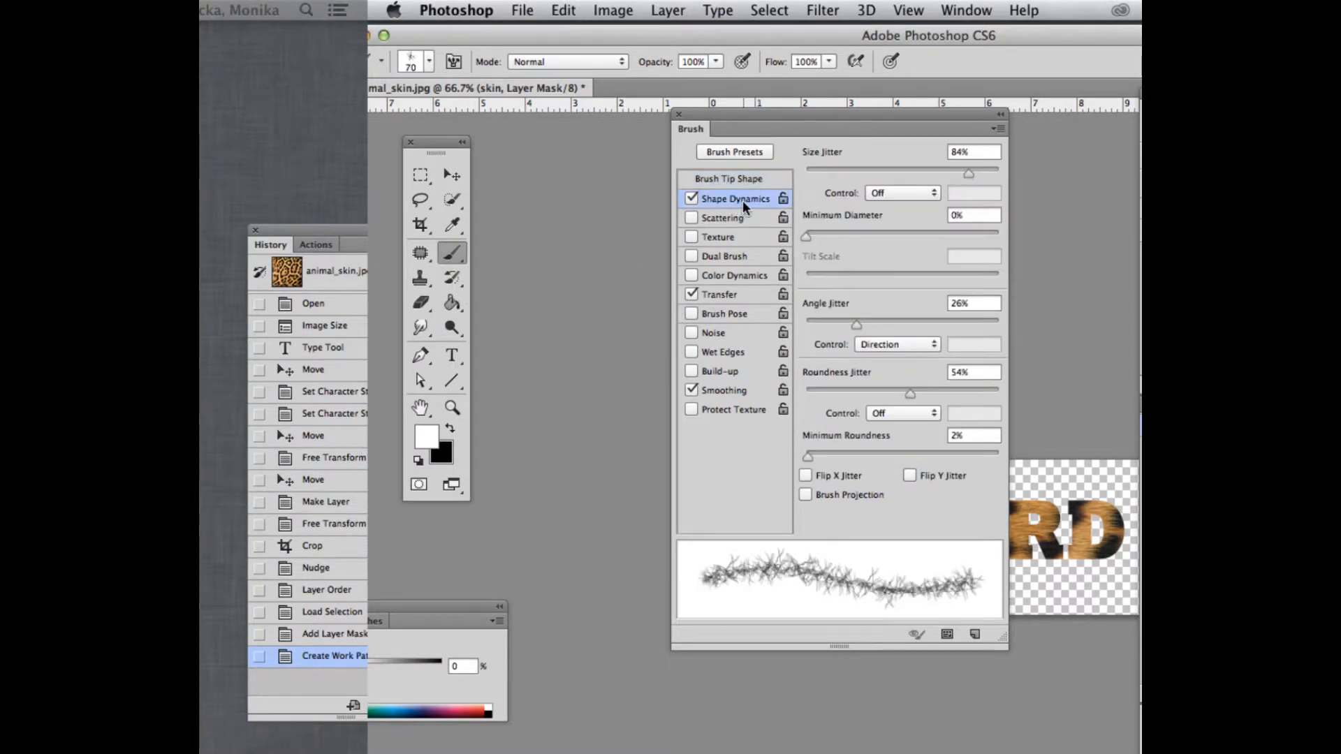
drag(806, 110, 676, 116)
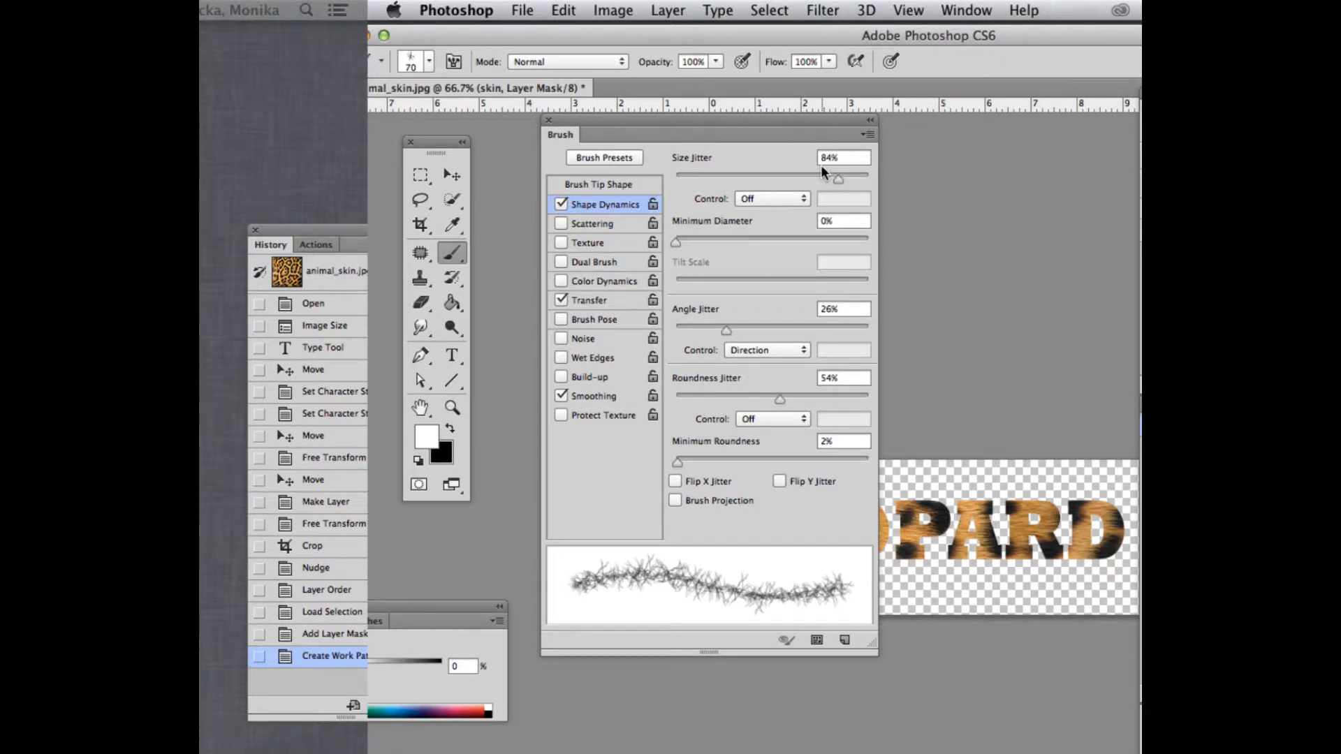
drag(840, 178, 883, 176)
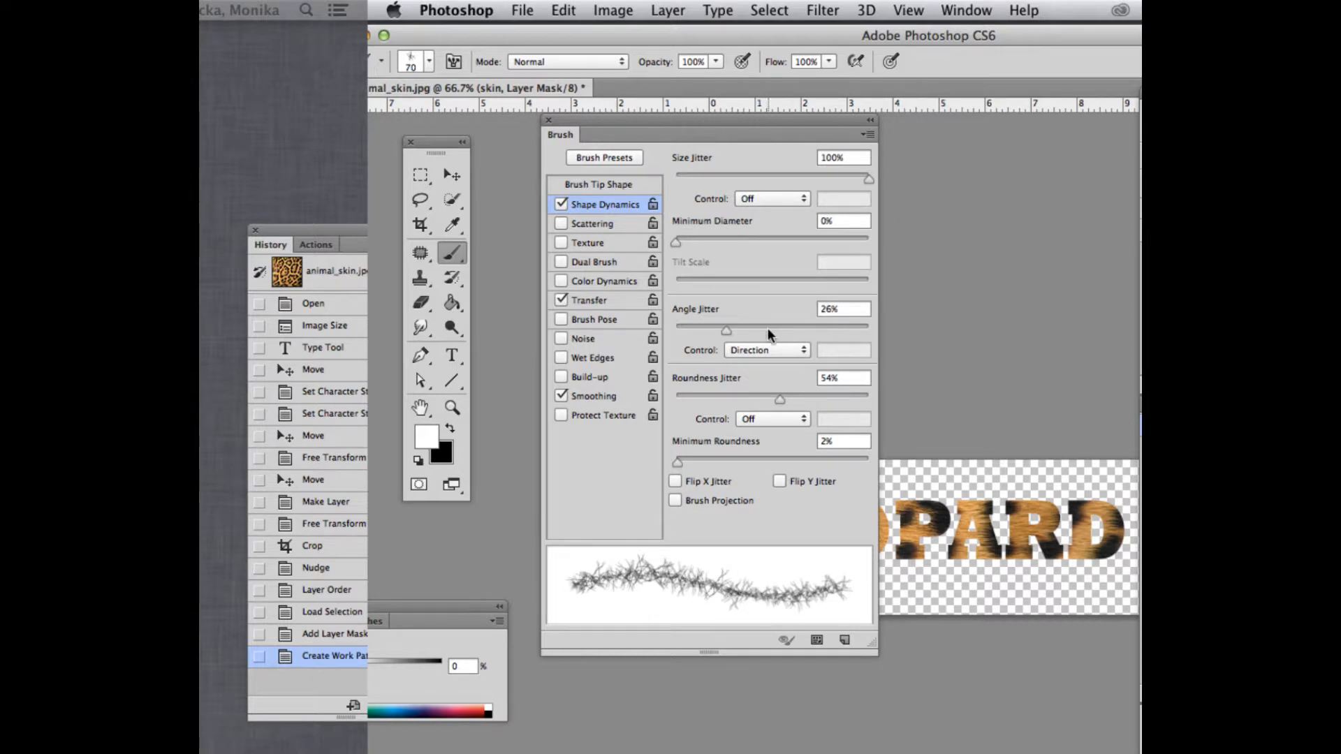
mouse_move(724, 330)
mouse_down()
mouse_move(680, 328)
mouse_move(696, 329)
mouse_up()
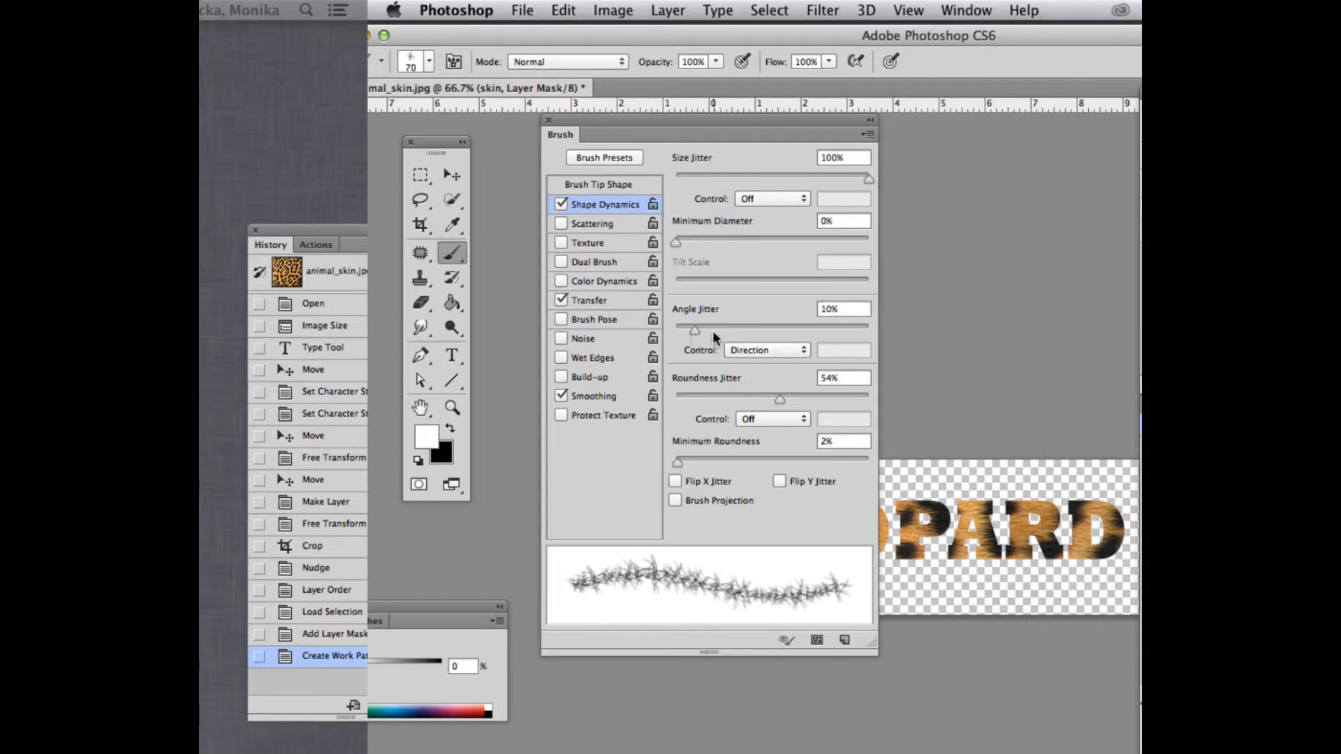
drag(778, 401, 892, 401)
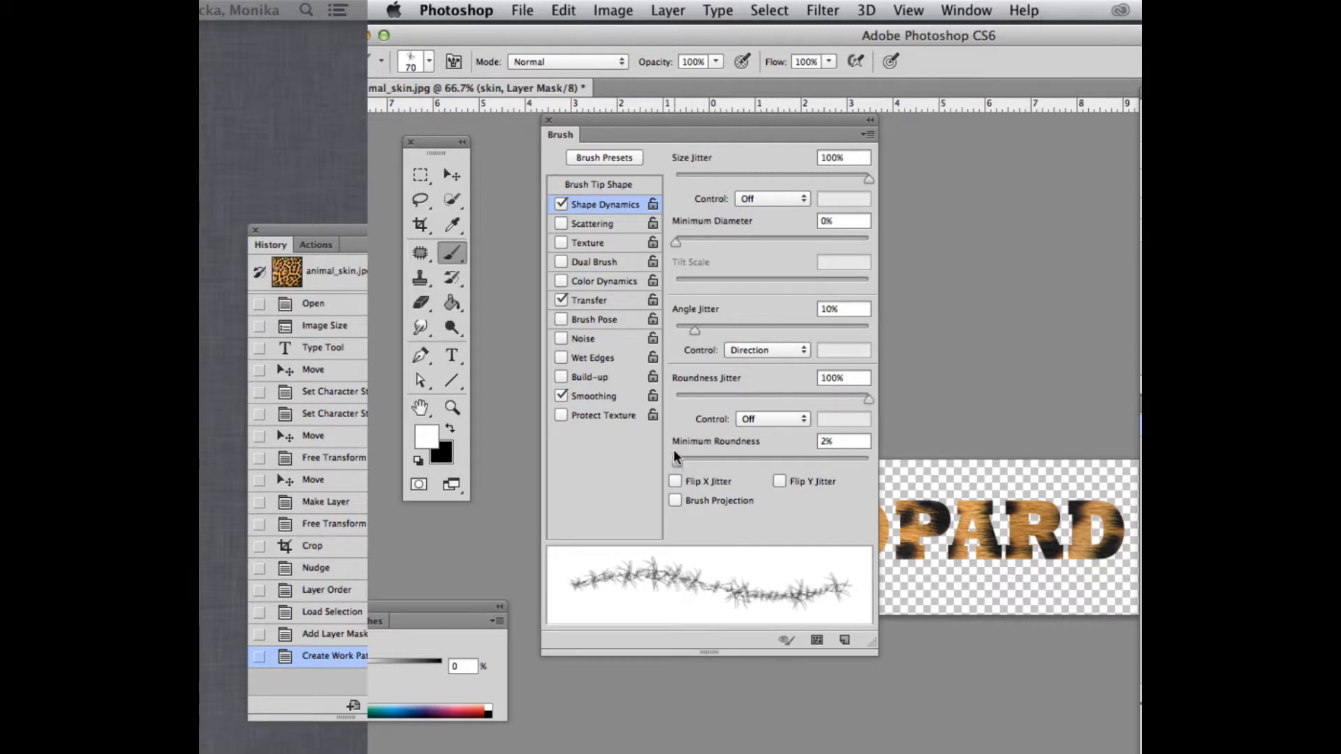
drag(671, 459, 667, 460)
Save the customised brush as a new preset named furry and close the detailed brush settings
key(Tab)
key(Tab)
drag(743, 36, 668, 33)
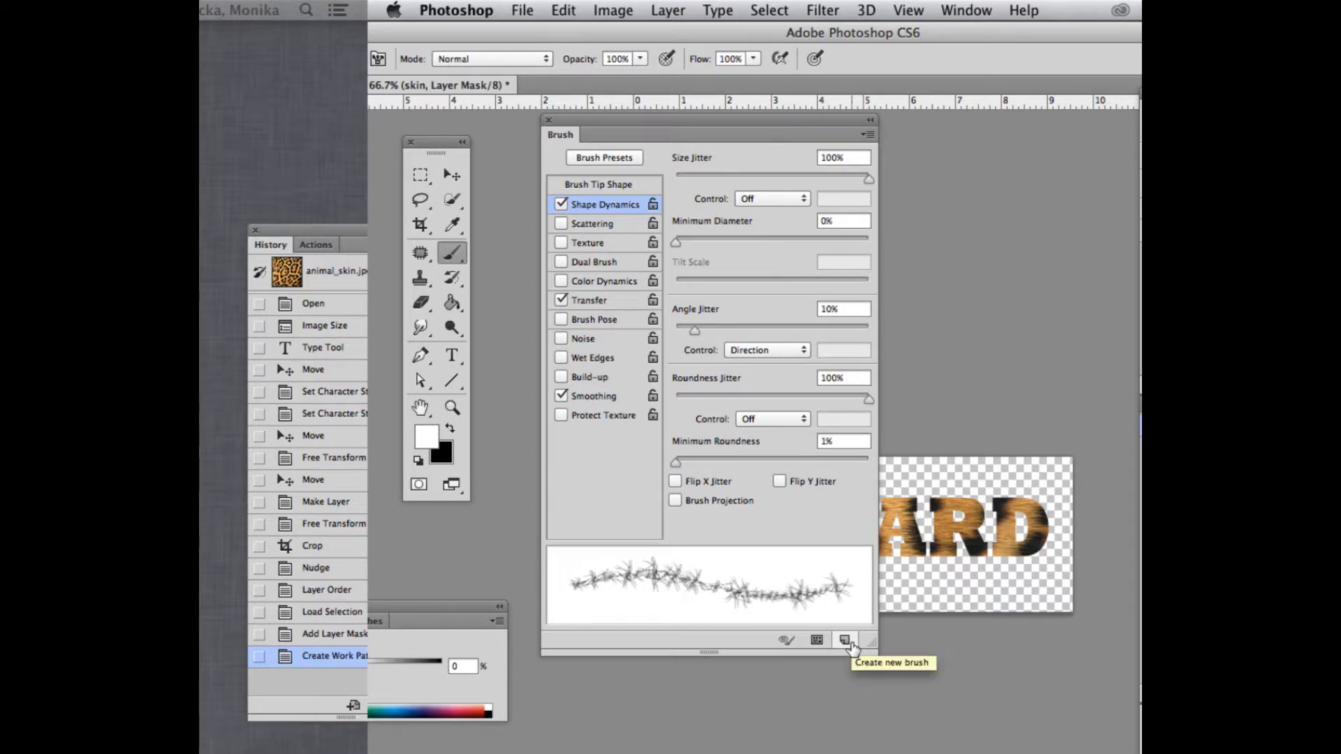
click(849, 644)
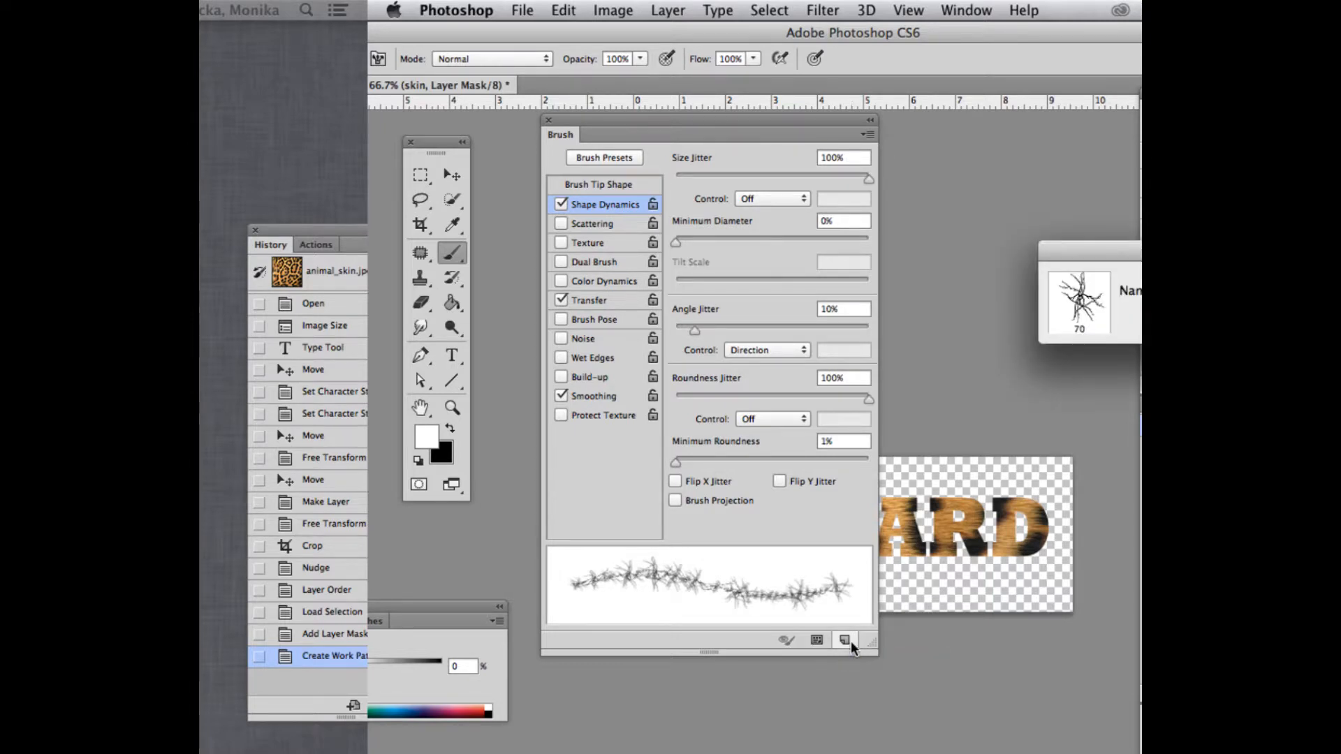
drag(903, 245, 772, 247)
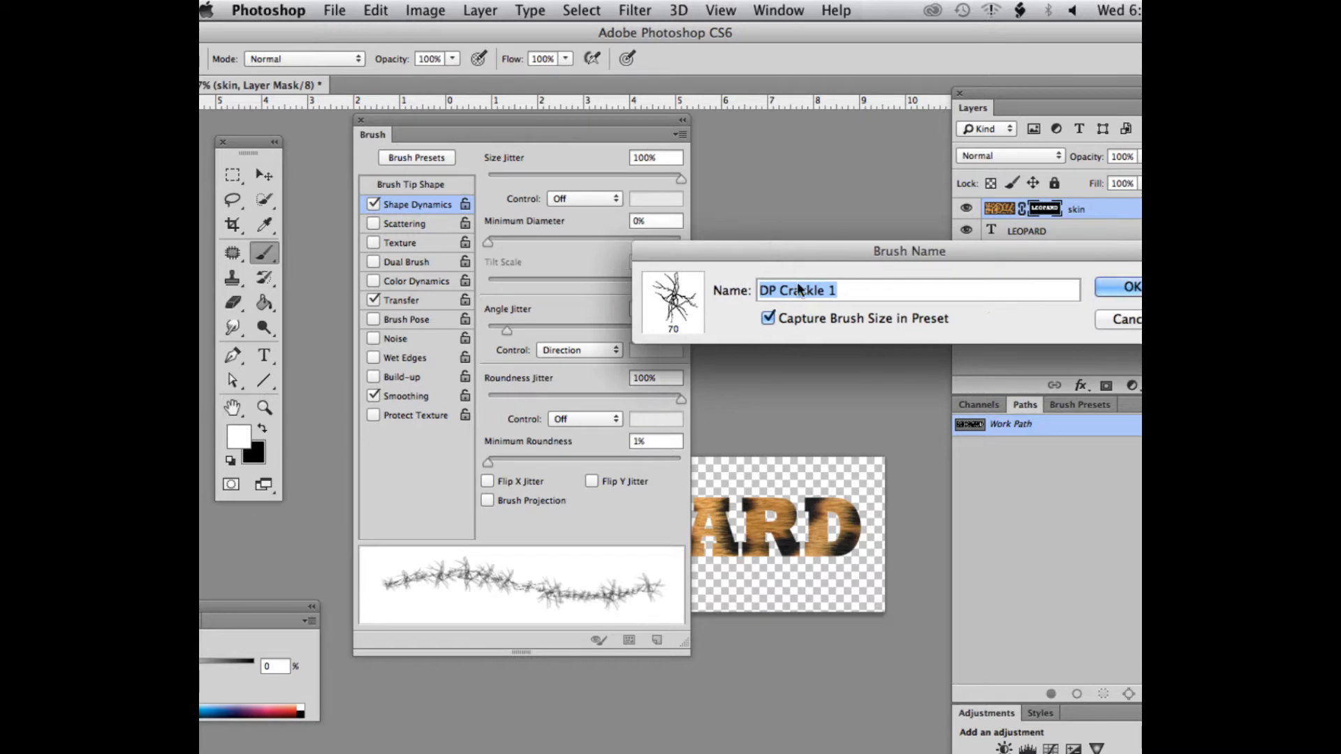
drag(846, 287, 699, 288)
text(furry)
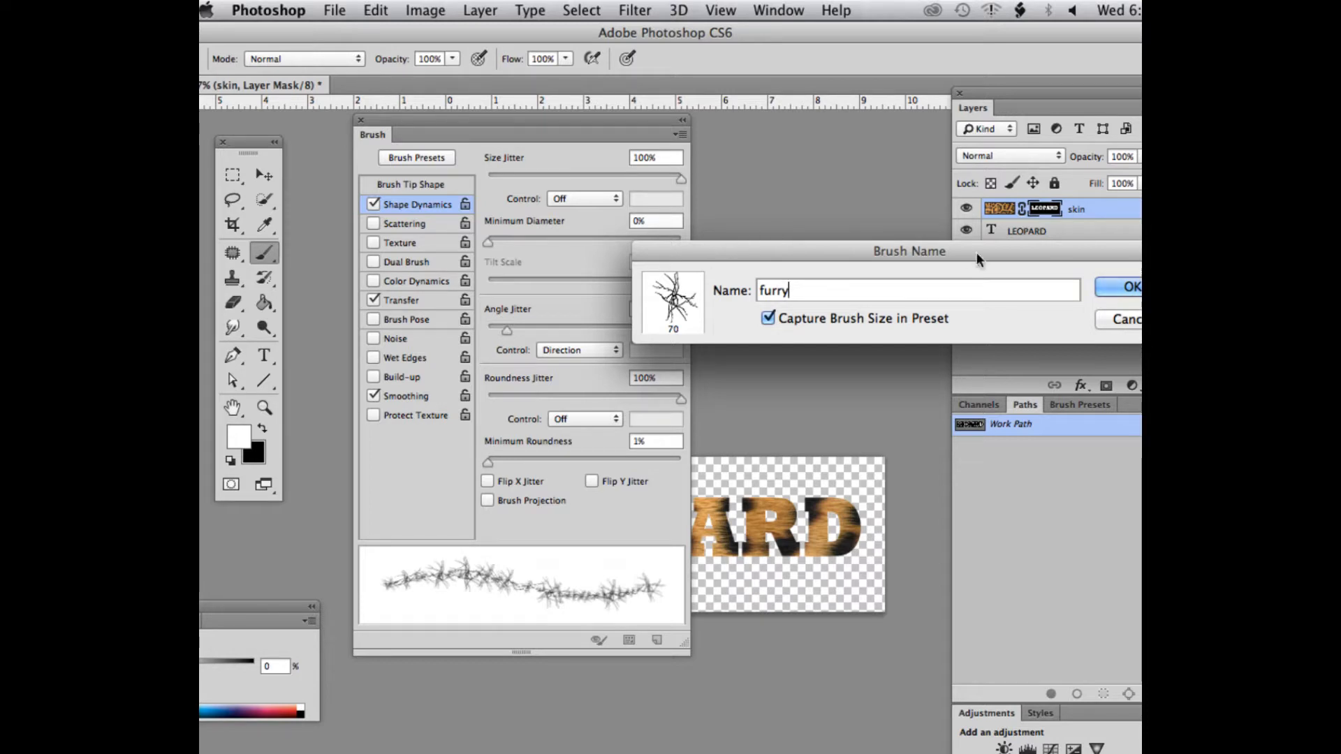
click(1128, 287)
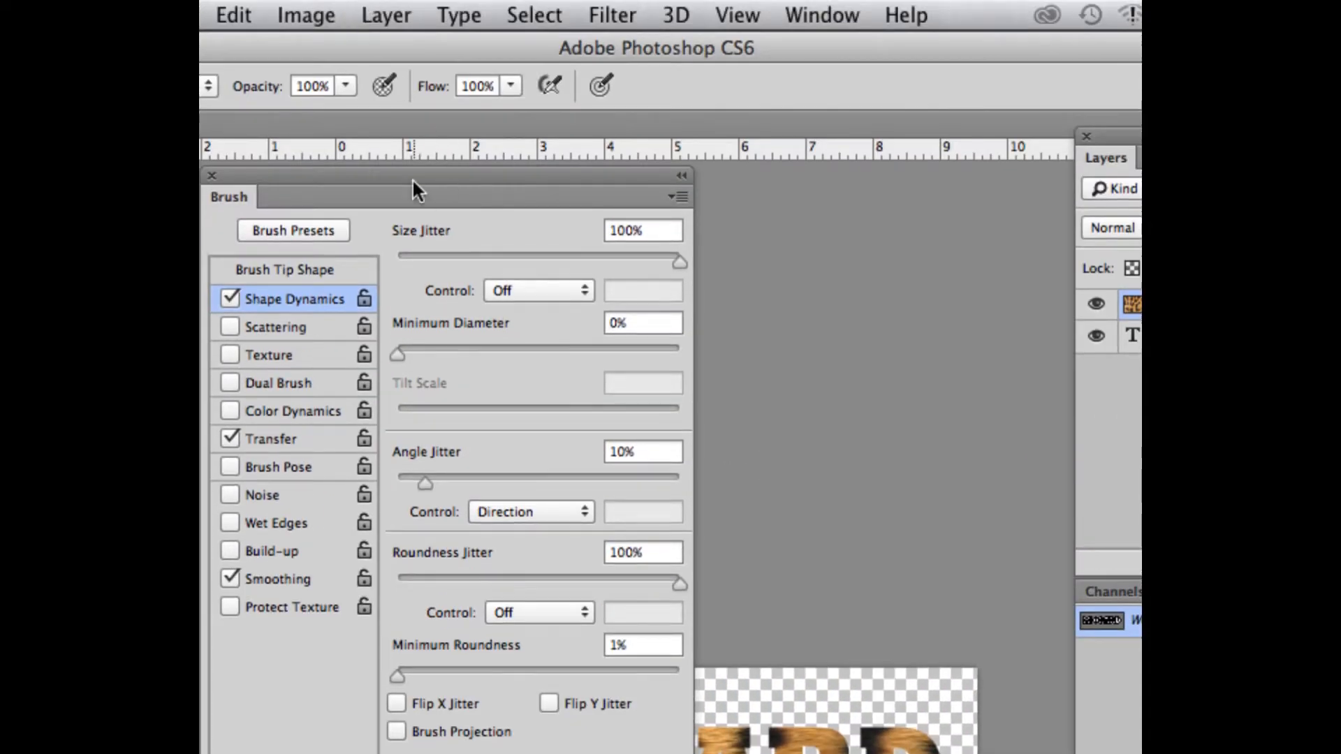
click(206, 175)
Try the furry brush on the skin layer's mask along the upper edge of the letter E, and undo the strokes
drag(468, 713, 457, 732)
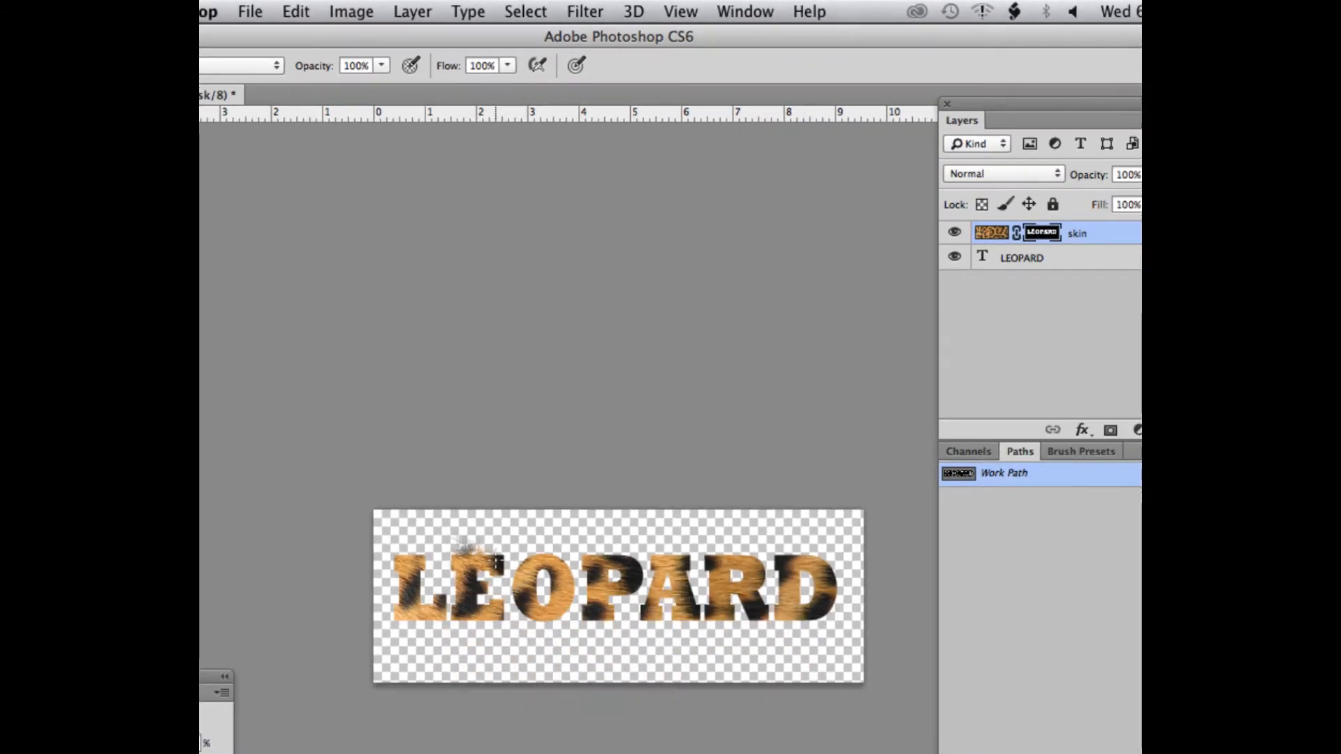
mouse_move(479, 551)
mouse_down()
mouse_move(454, 548)
mouse_move(489, 558)
mouse_move(466, 558)
mouse_up()
key(super+z)
key(super+alt+z)
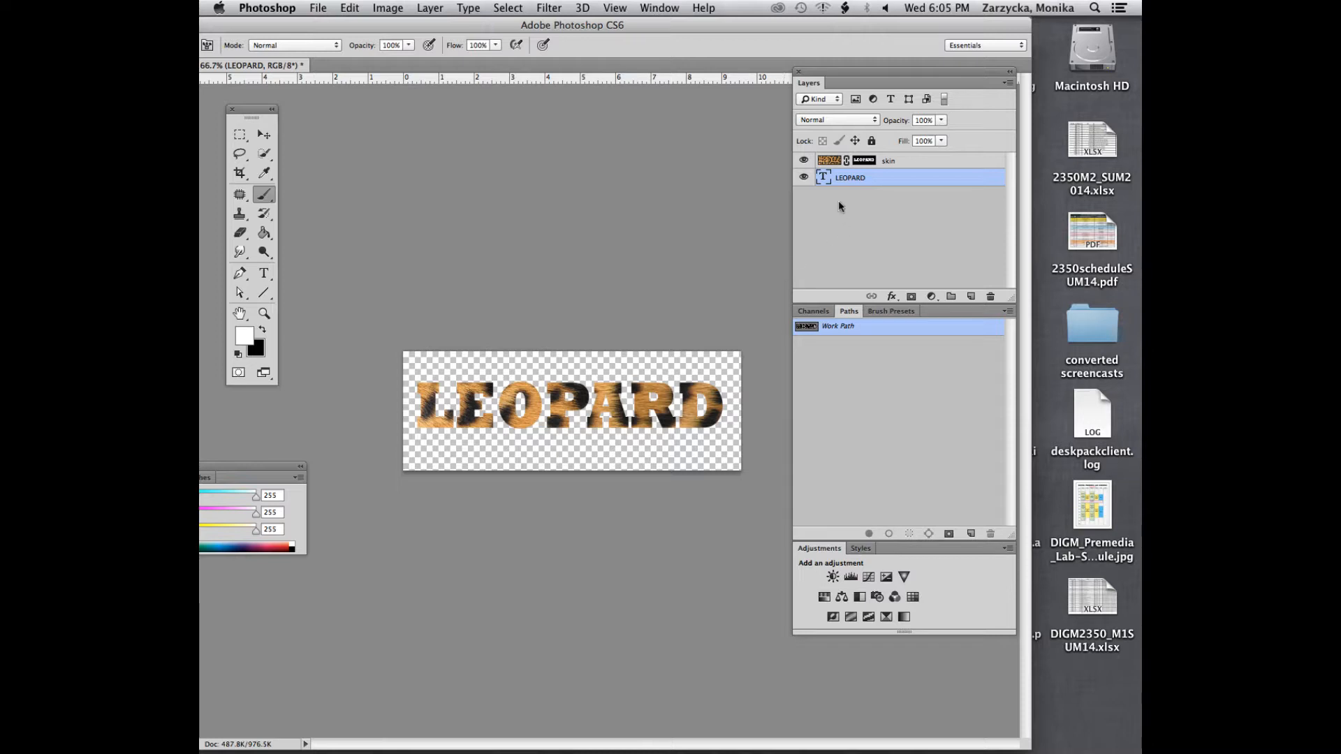
Make the skin layer's mask, rather than the LEOPARD text layer, the active target for painting
click(864, 160)
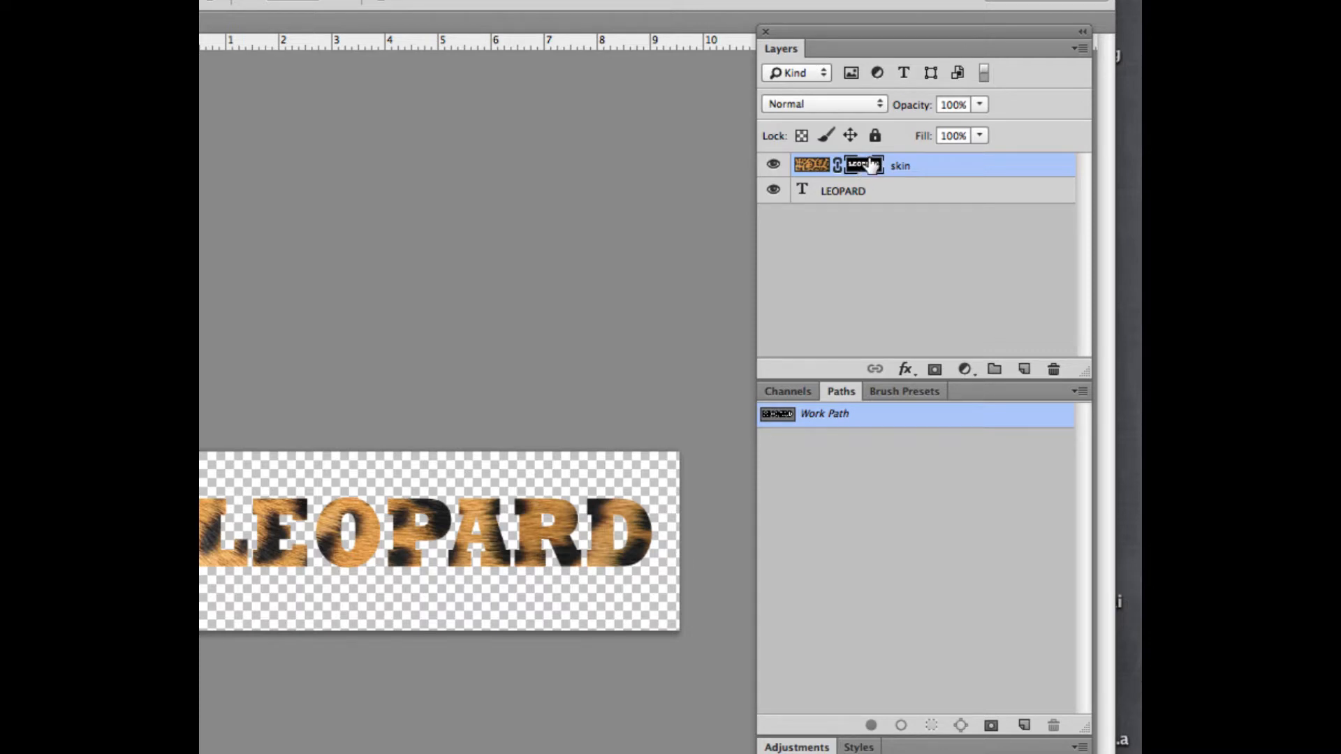
shift+click(848, 187)
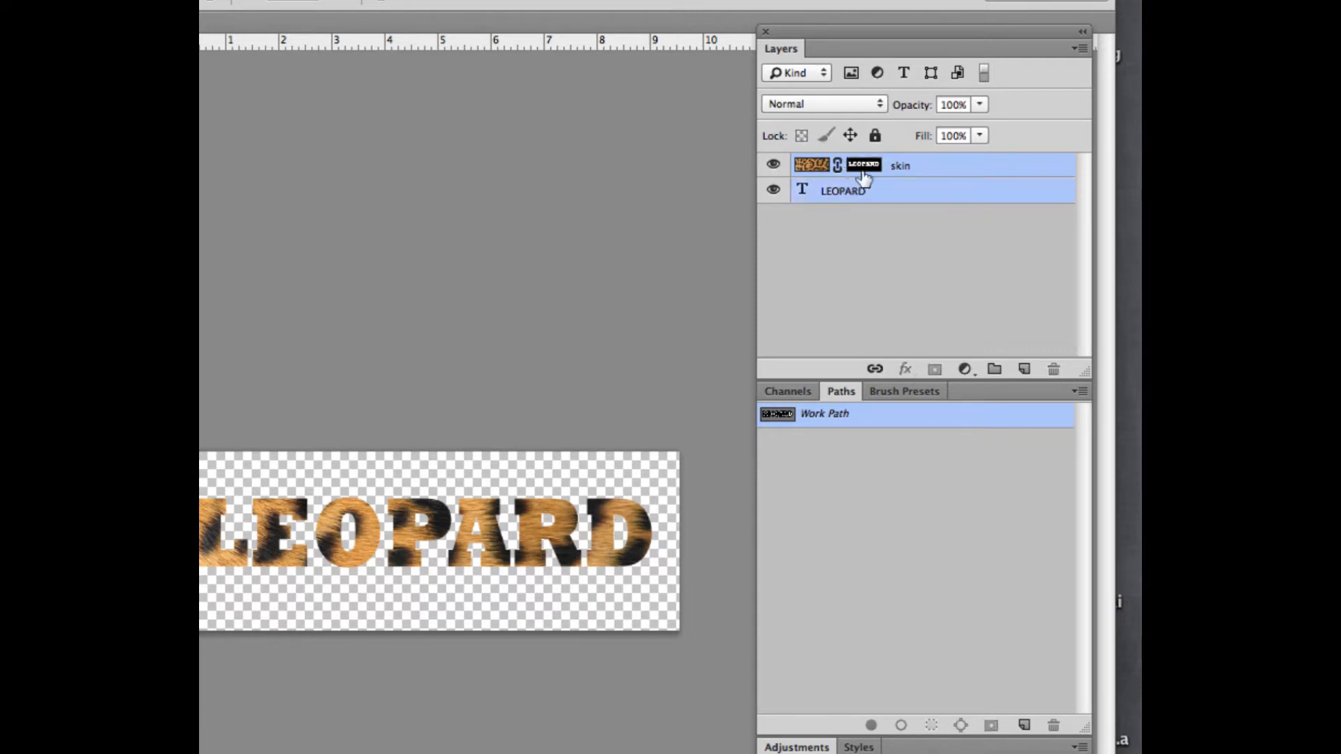
click(906, 166)
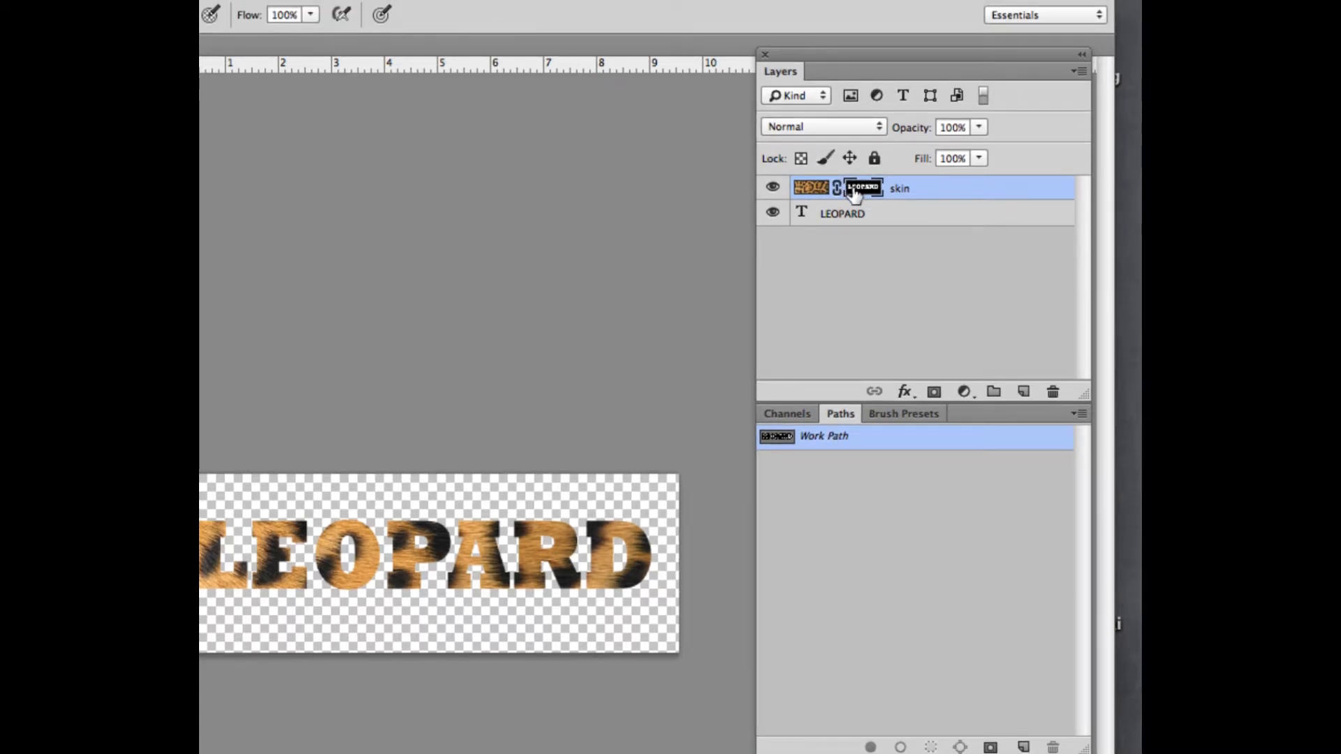
key(ctrl+plus)
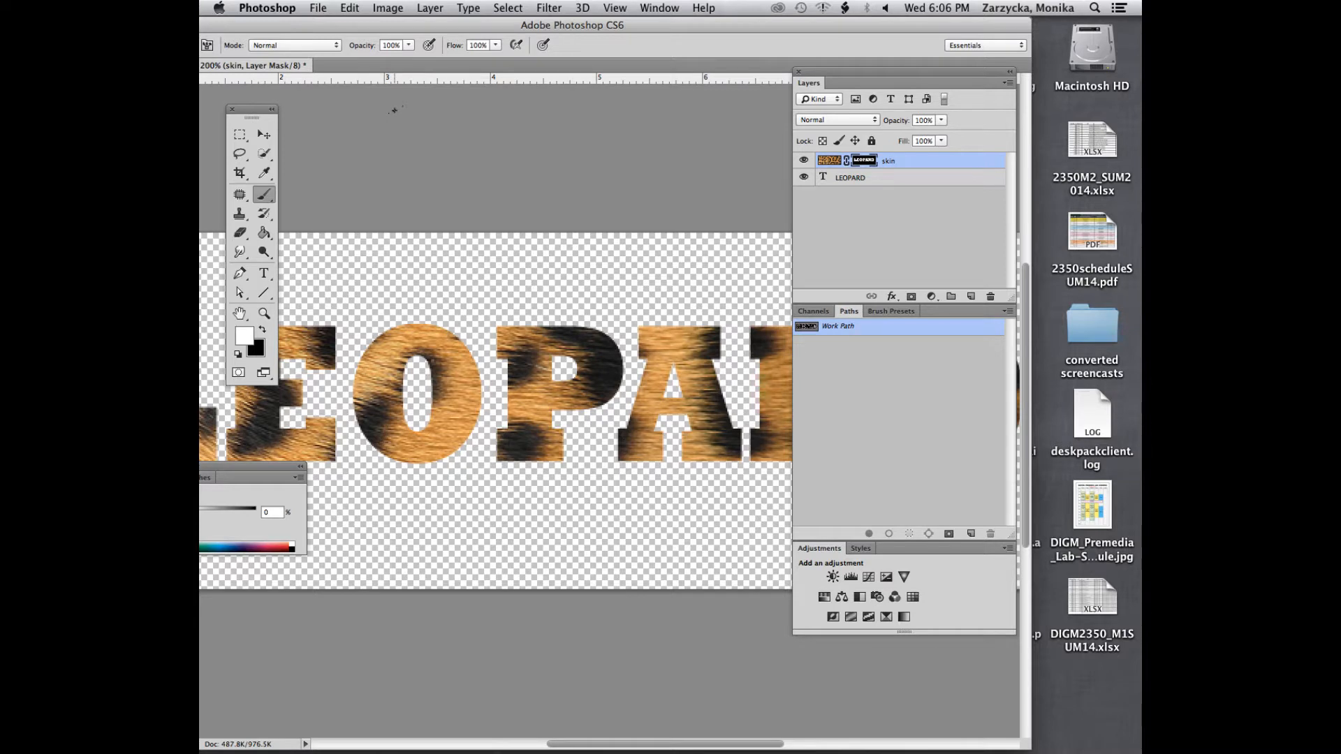
Try stroking the work path with the 70 px furry brush on the skin layer's mask, and undo the stroke
click(239, 273)
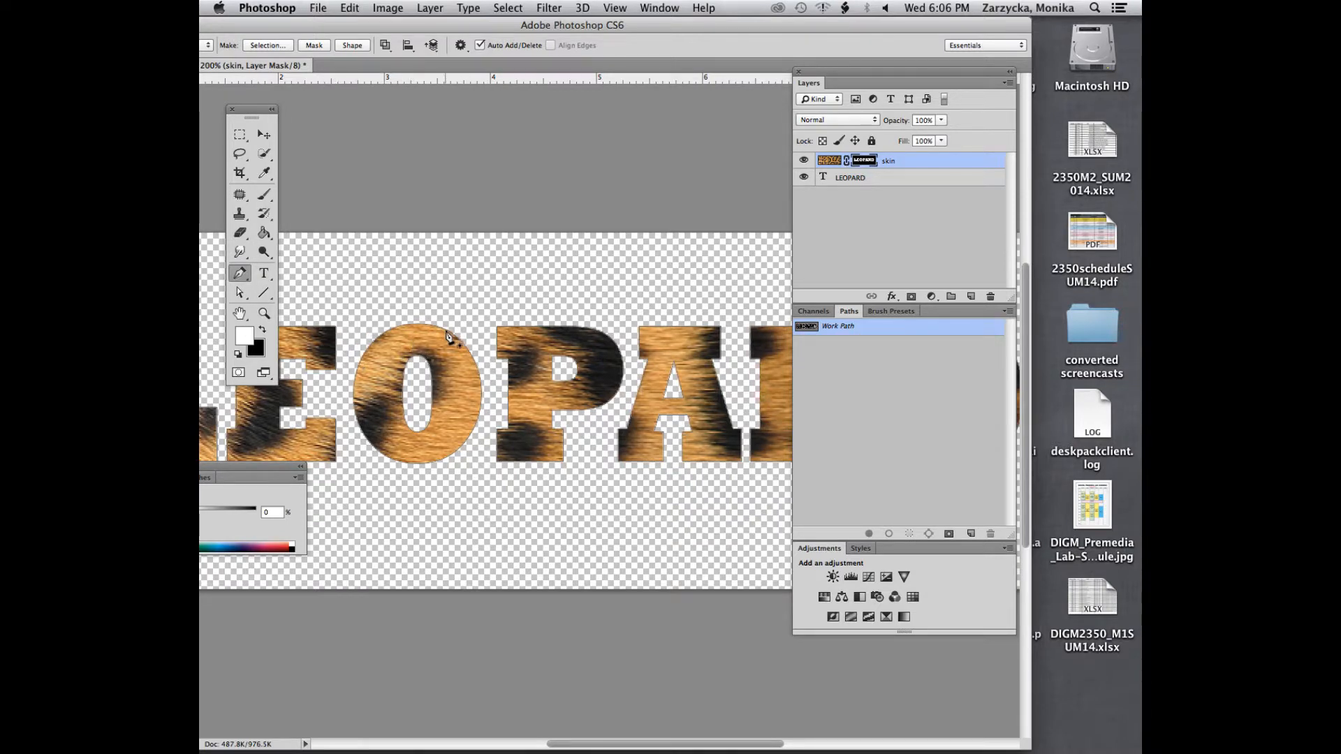
right_click(449, 334)
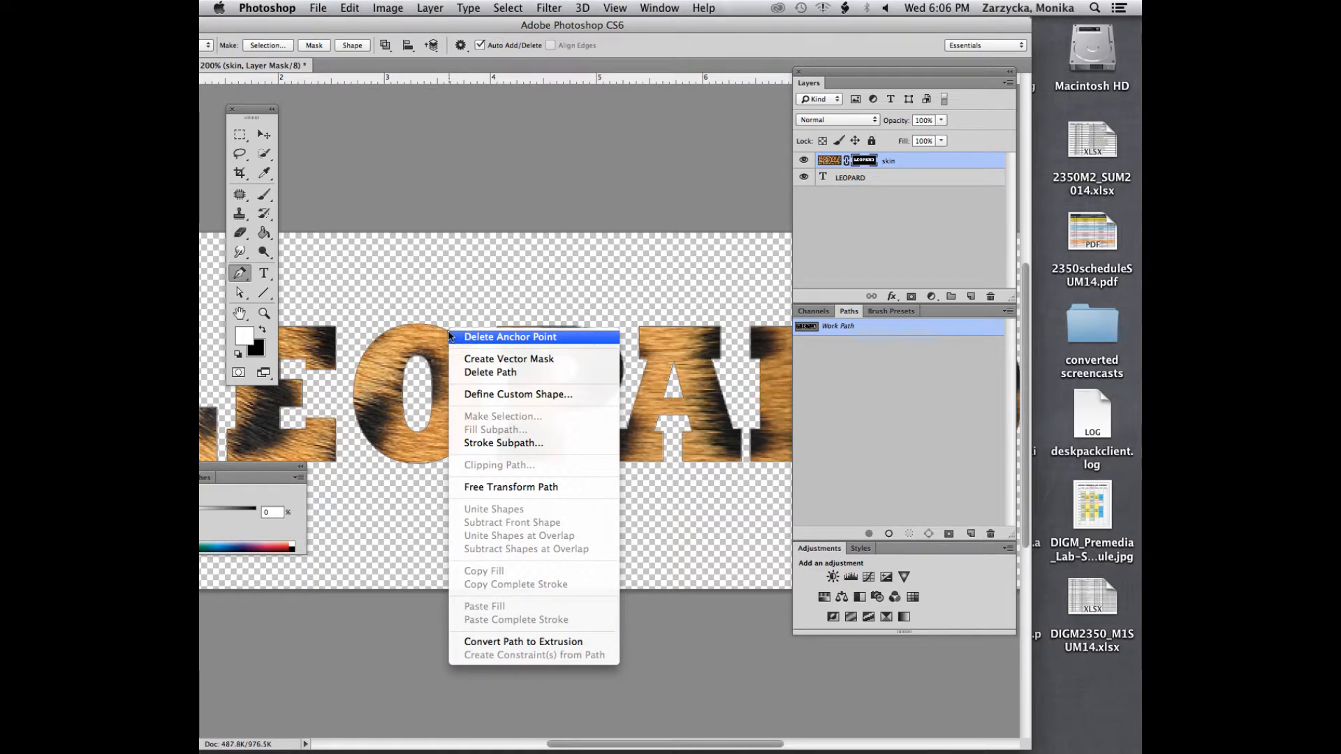
click(438, 325)
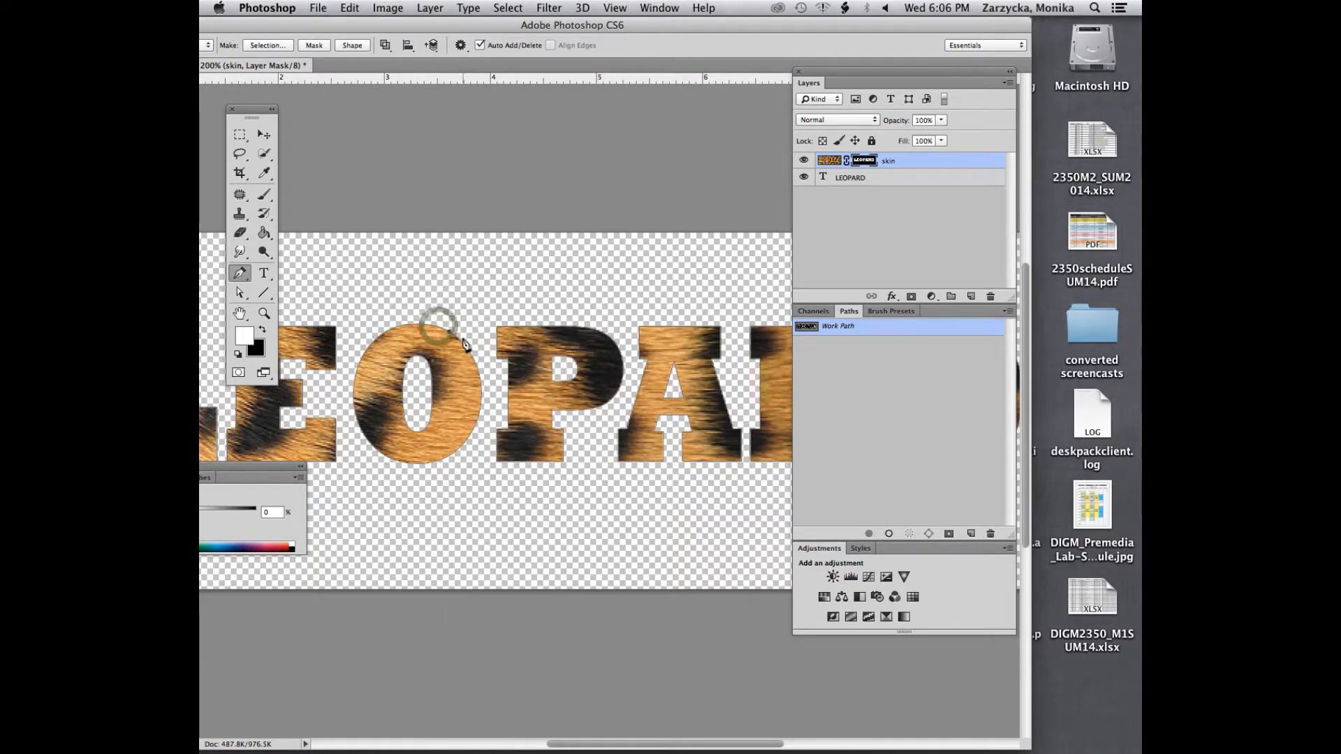
key(super+z)
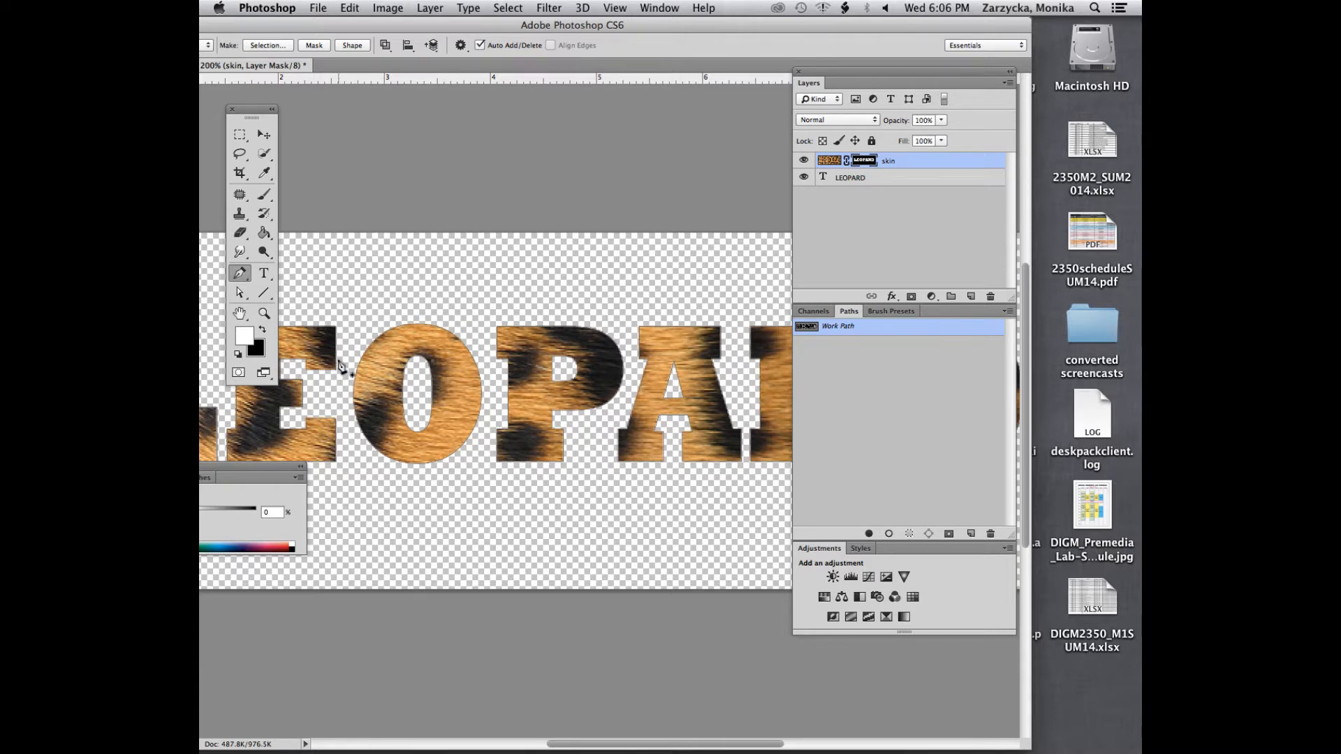
right_click(339, 361)
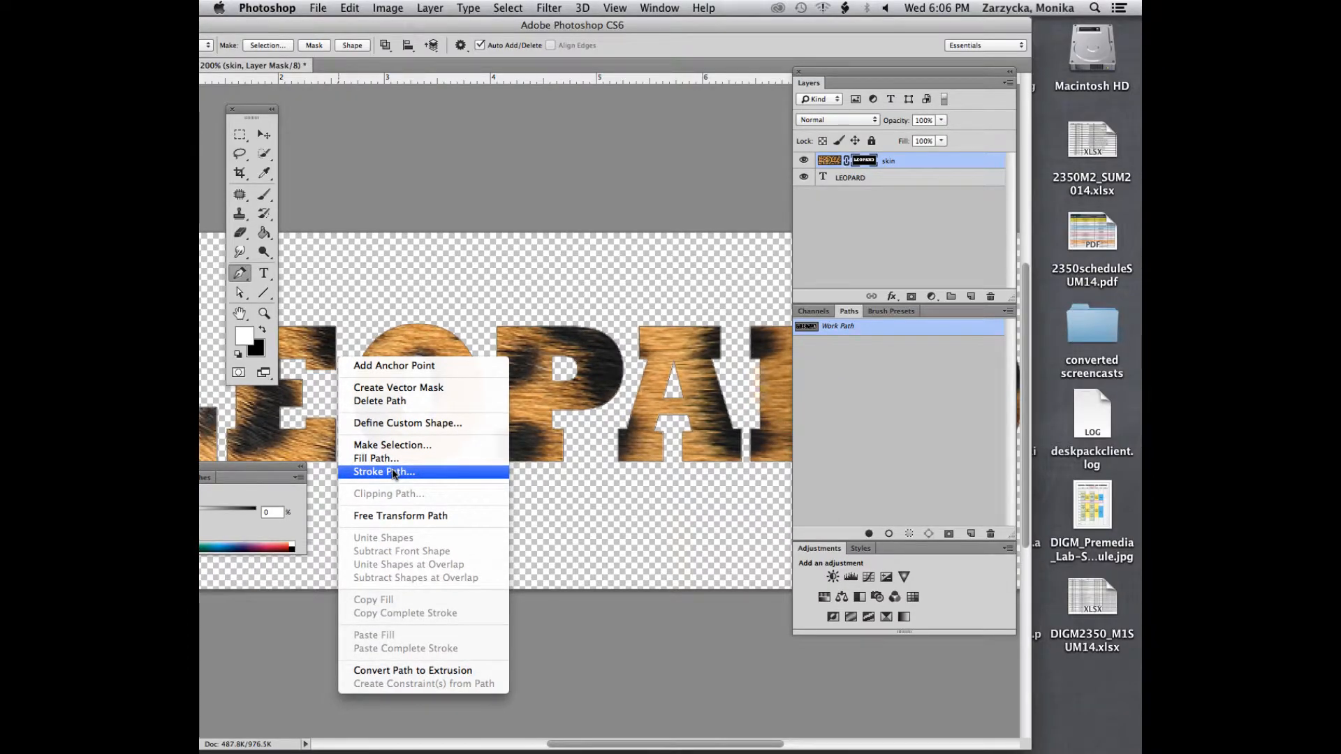
click(393, 474)
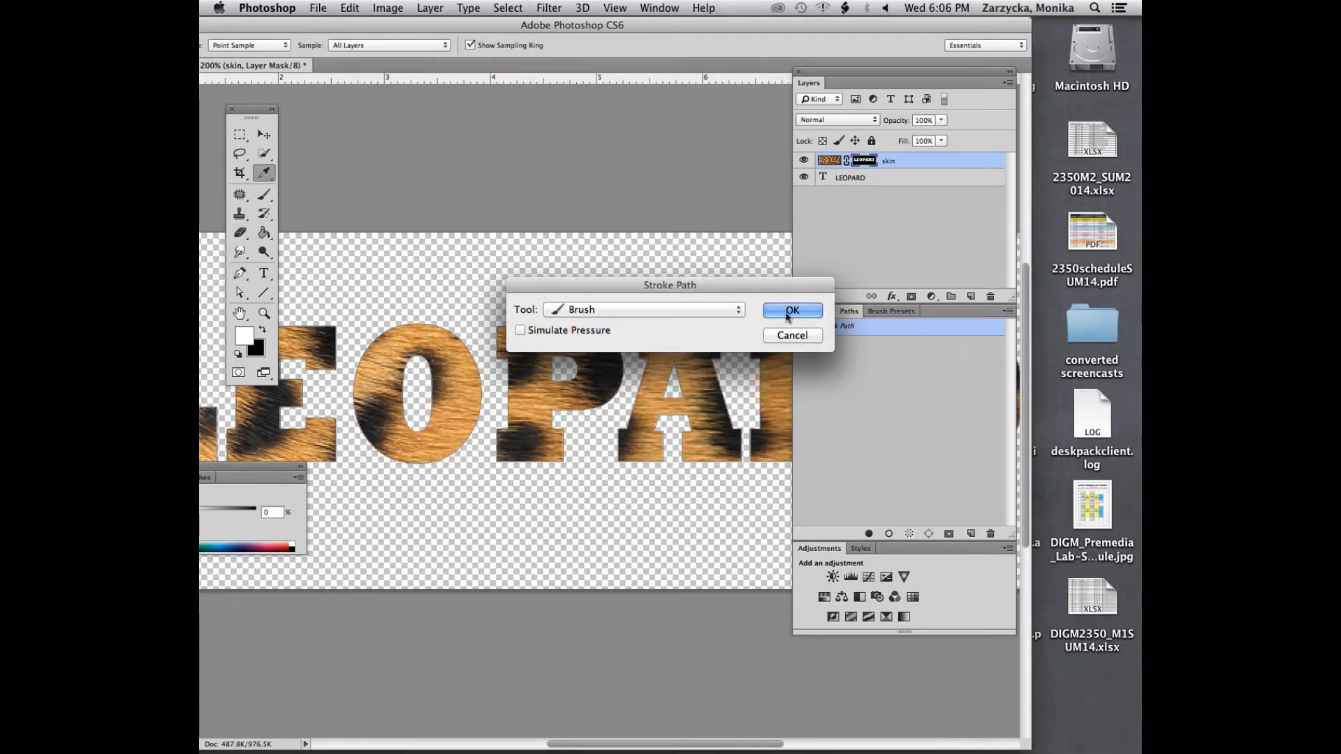
click(600, 310)
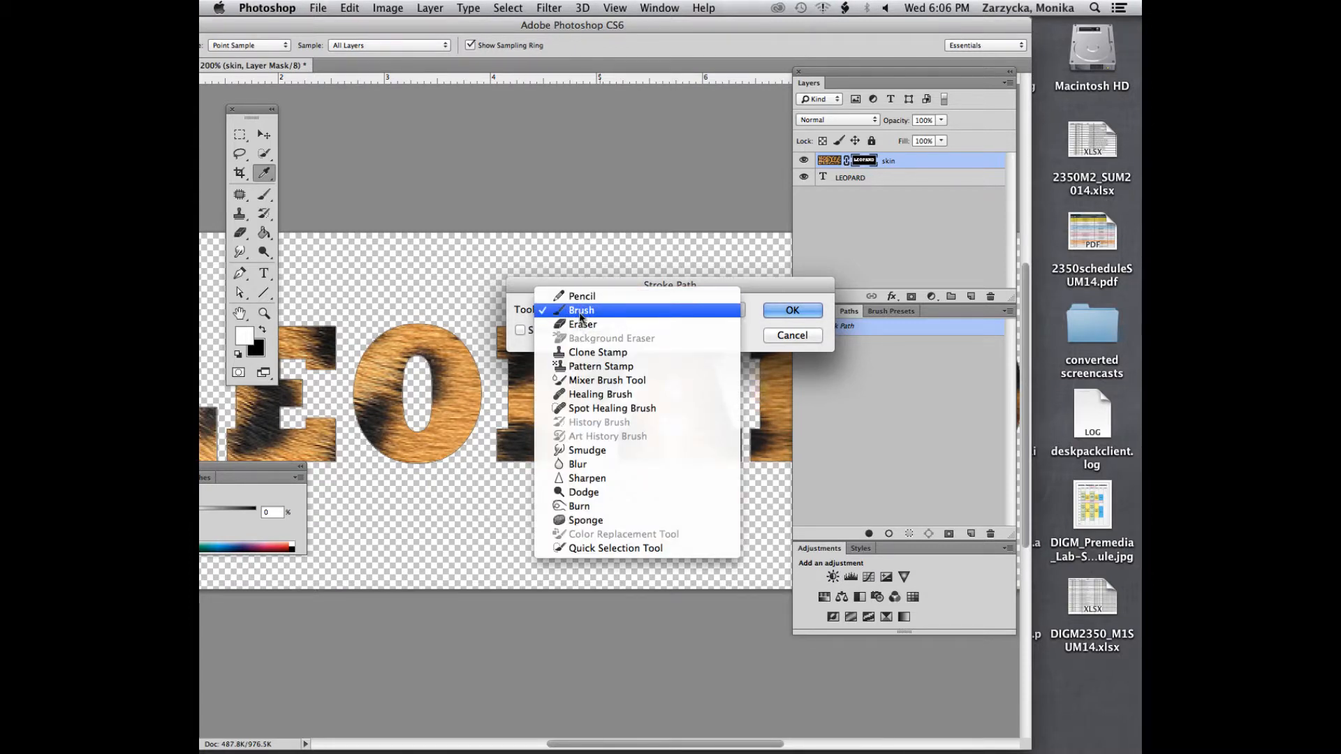
click(580, 317)
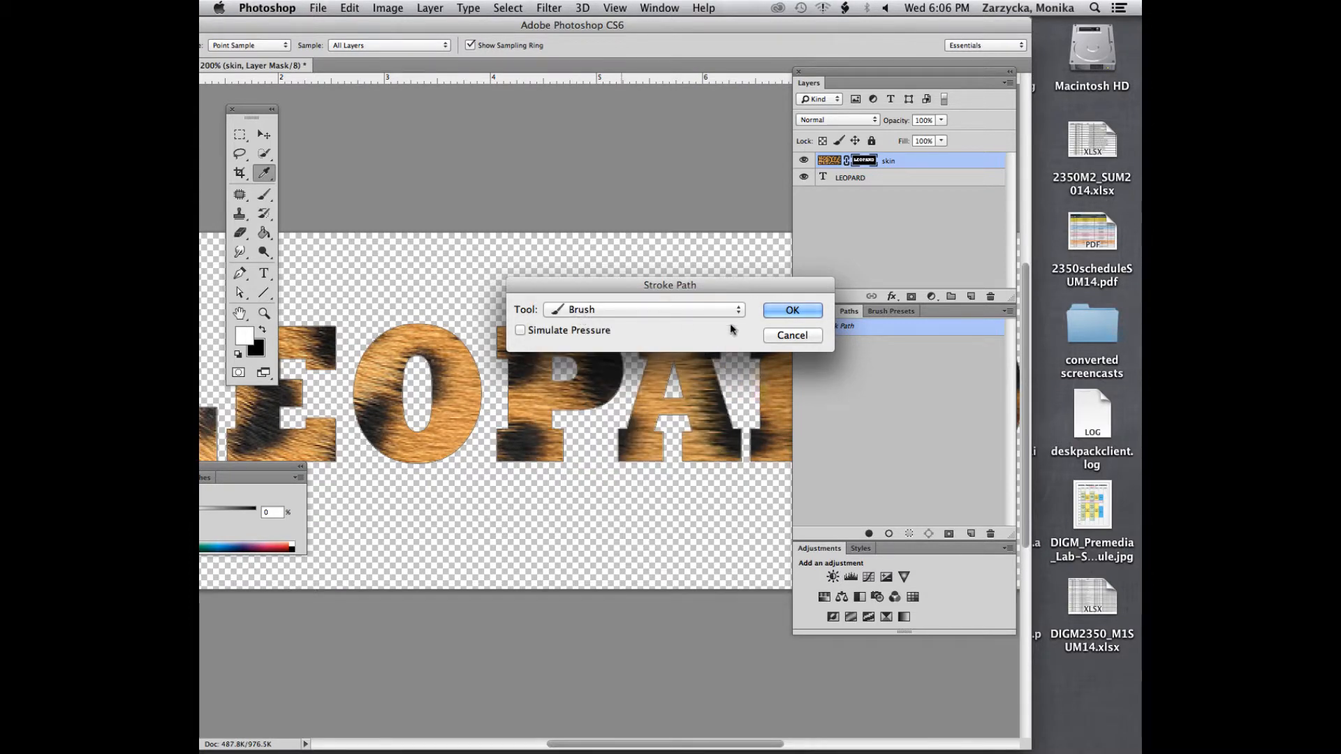
click(775, 308)
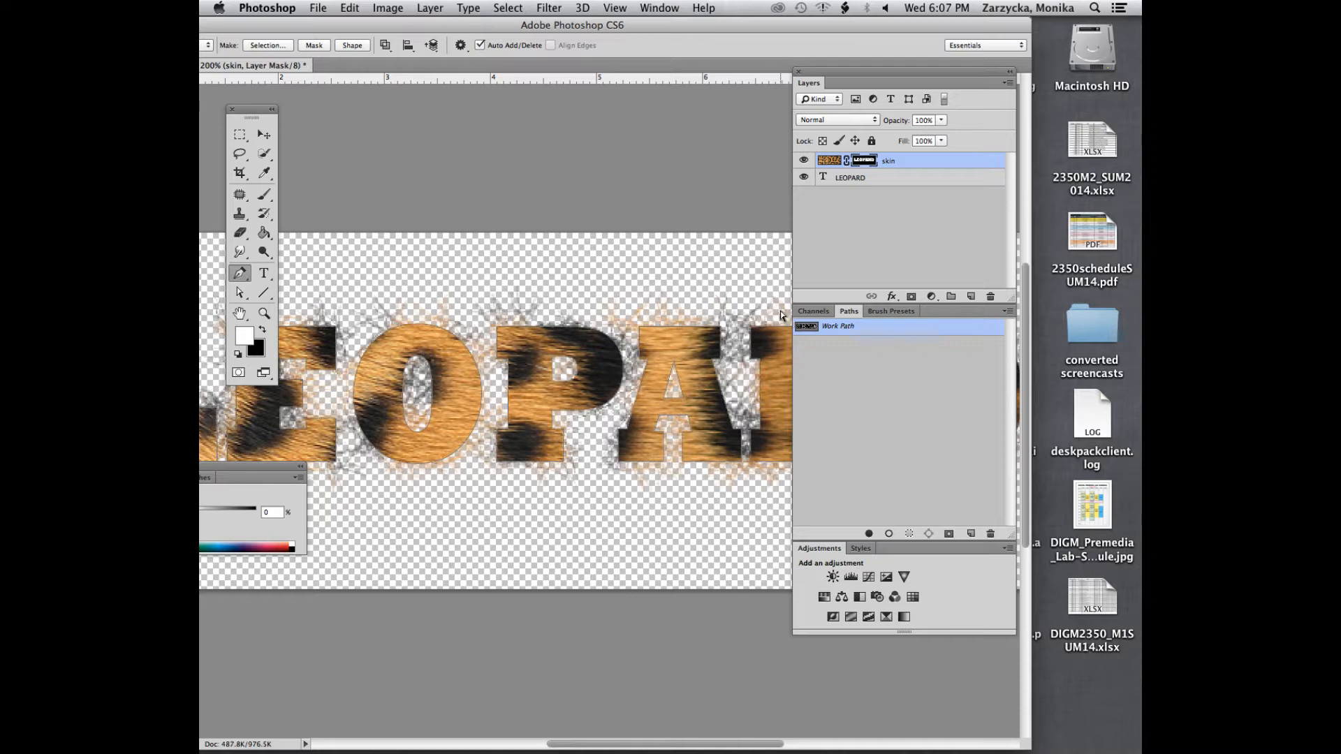
key(super+z)
Reduce the furry brush's tip size to 37 px in the detailed brush settings and close them
drag(237, 24, 303, 28)
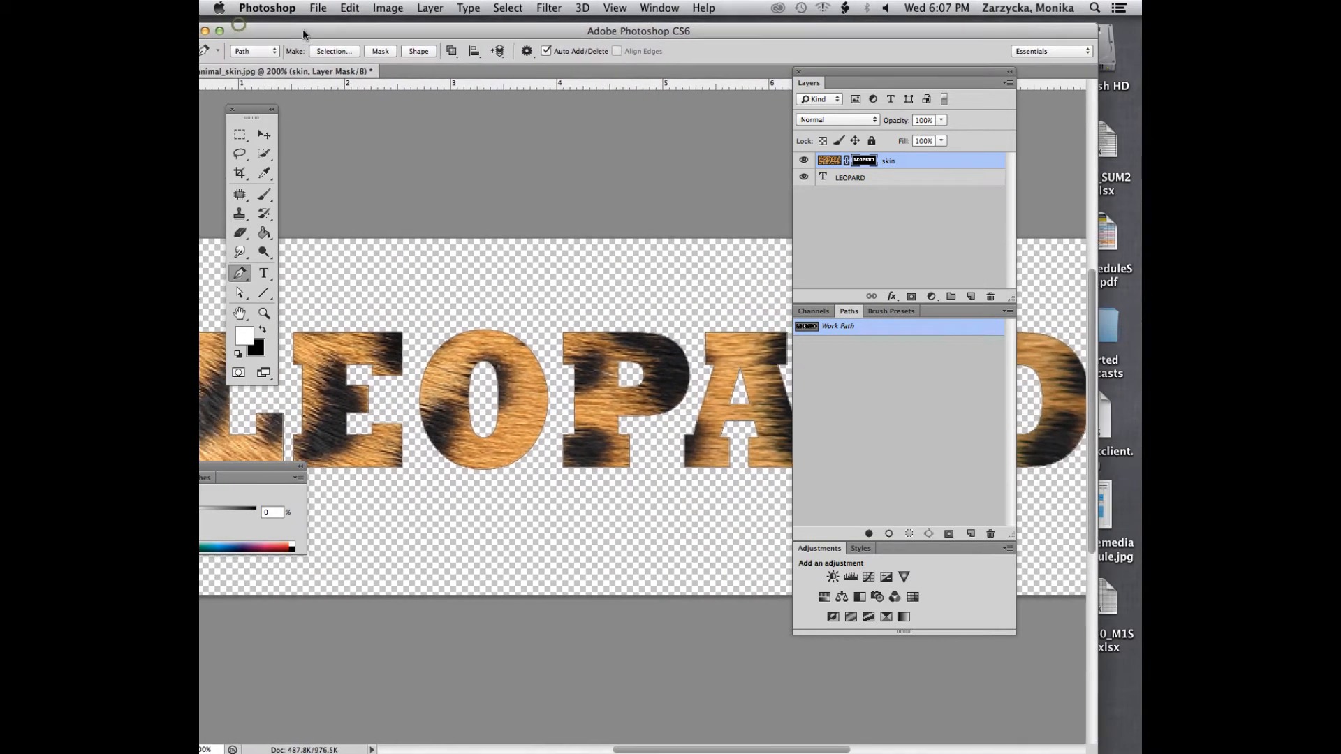
click(219, 31)
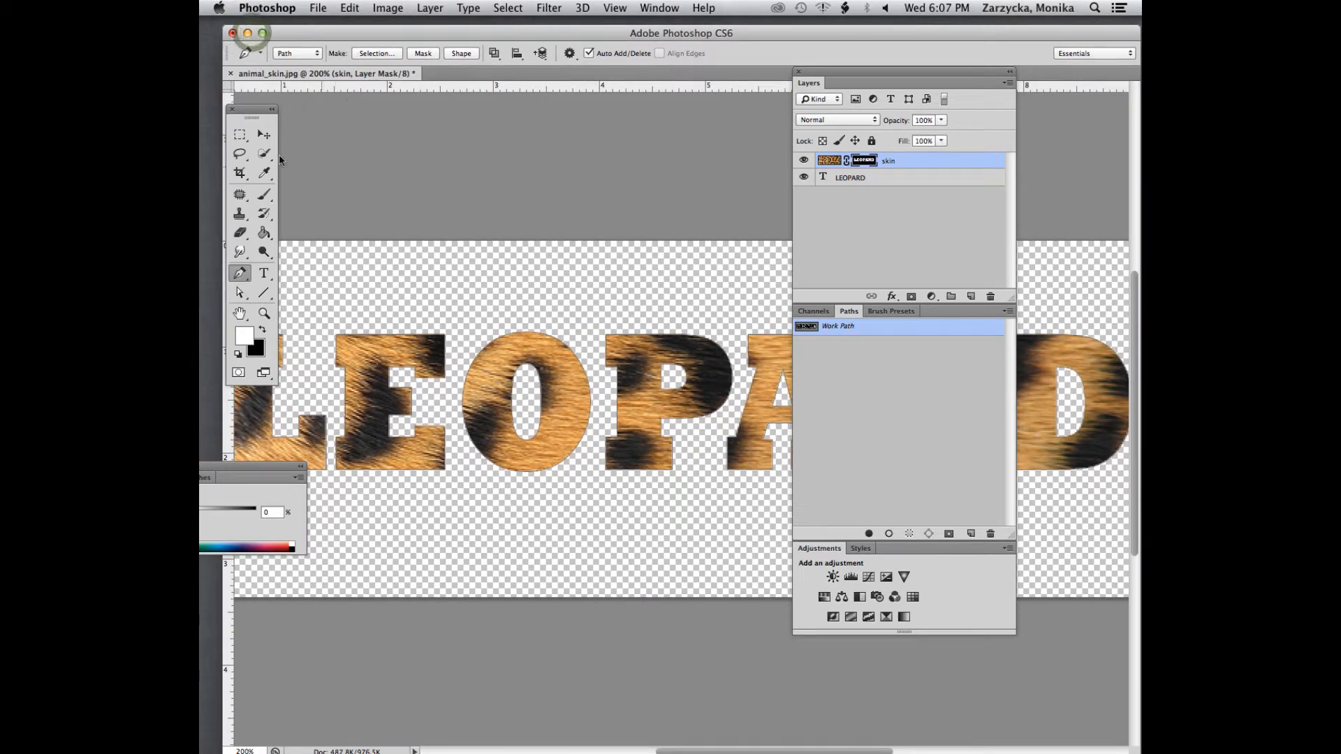
click(264, 198)
click(316, 53)
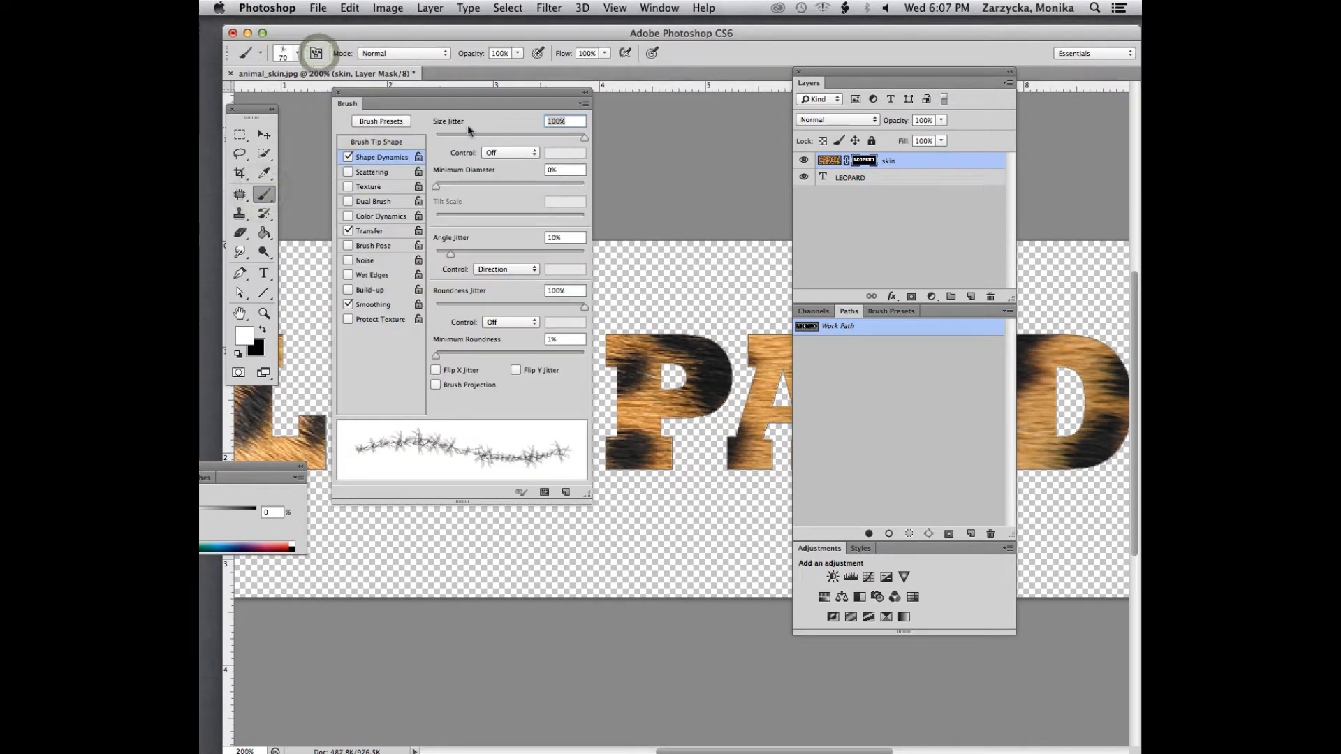
click(377, 140)
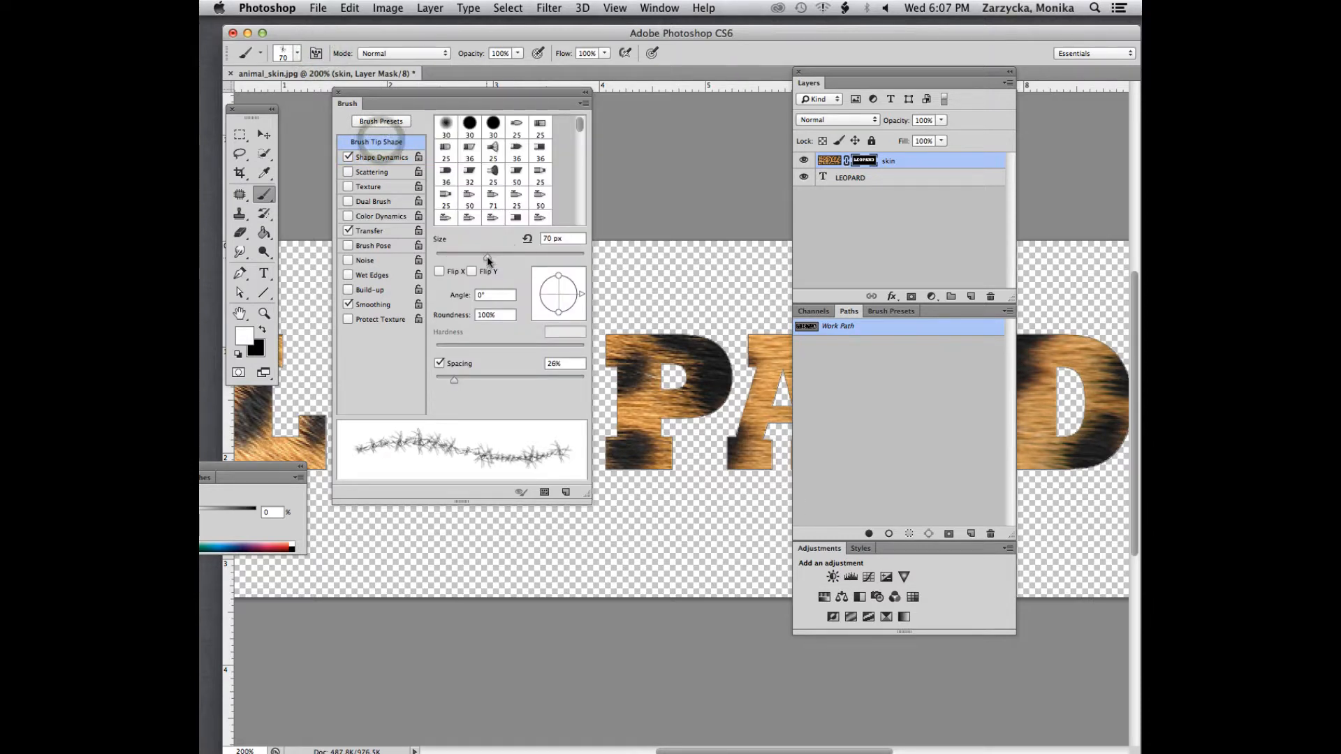
drag(487, 260, 461, 260)
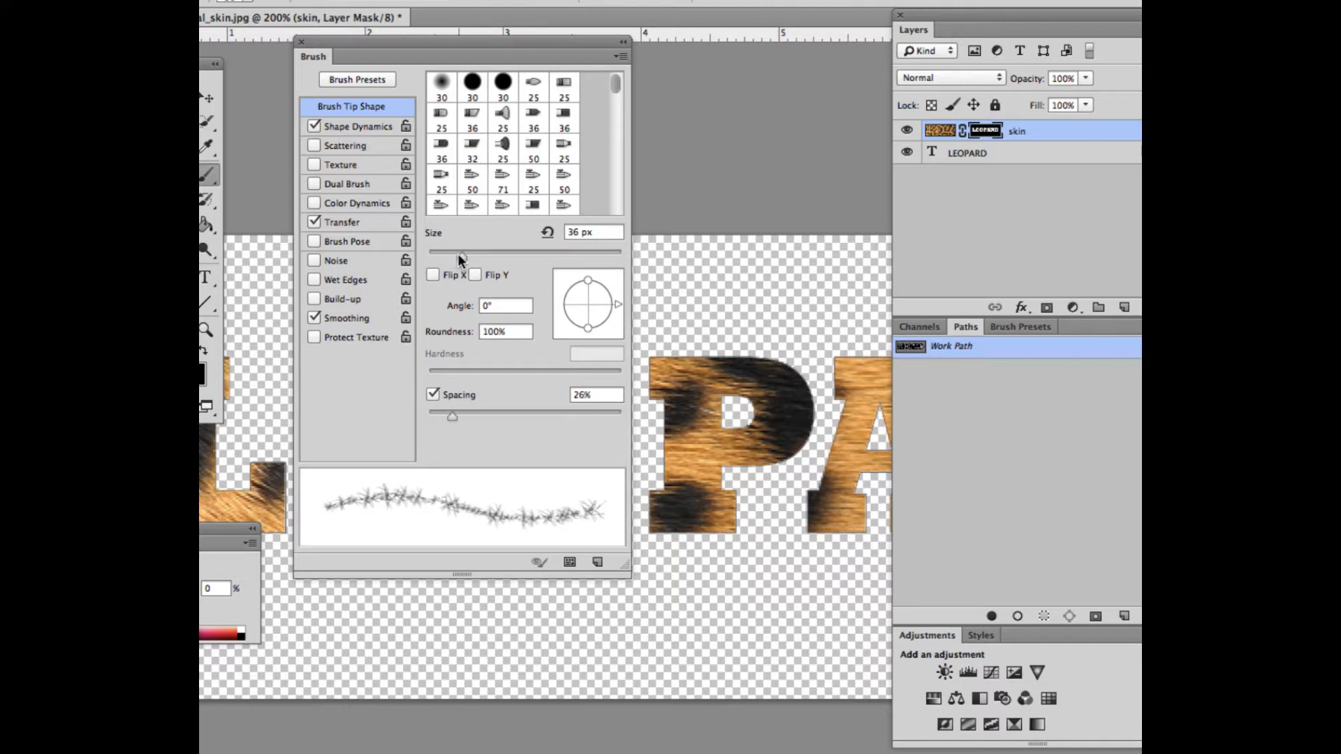
drag(458, 254, 462, 250)
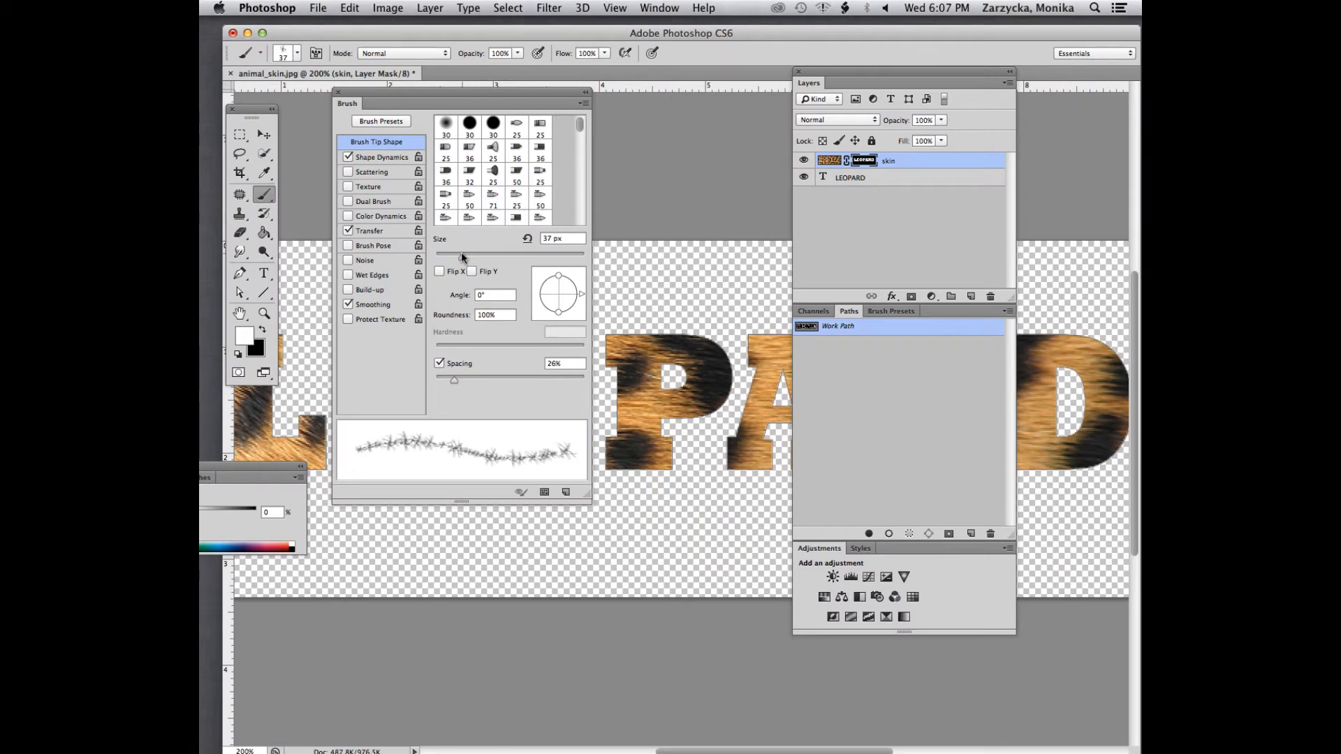
click(338, 92)
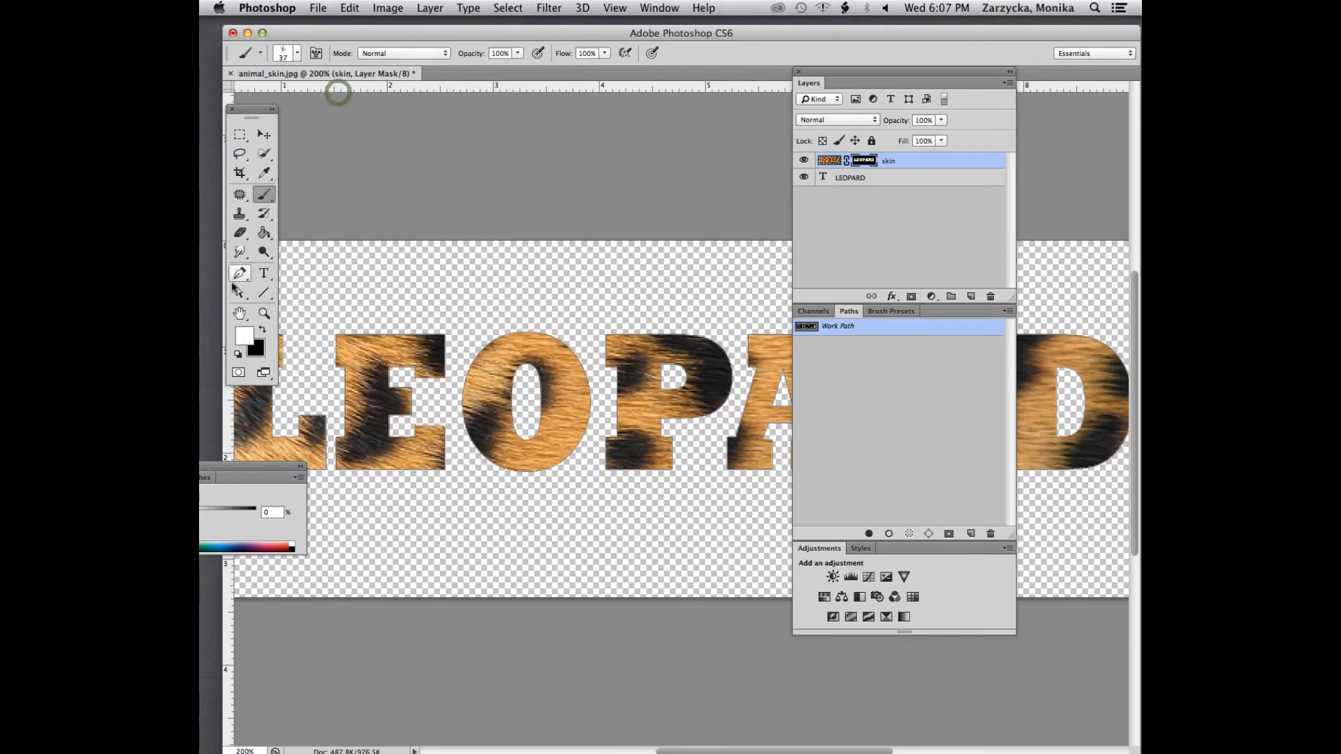
Stroke the work path with the 37 px Brush on the skin layer's mask, repeating the stroke to thicken the fur around the letters
click(240, 274)
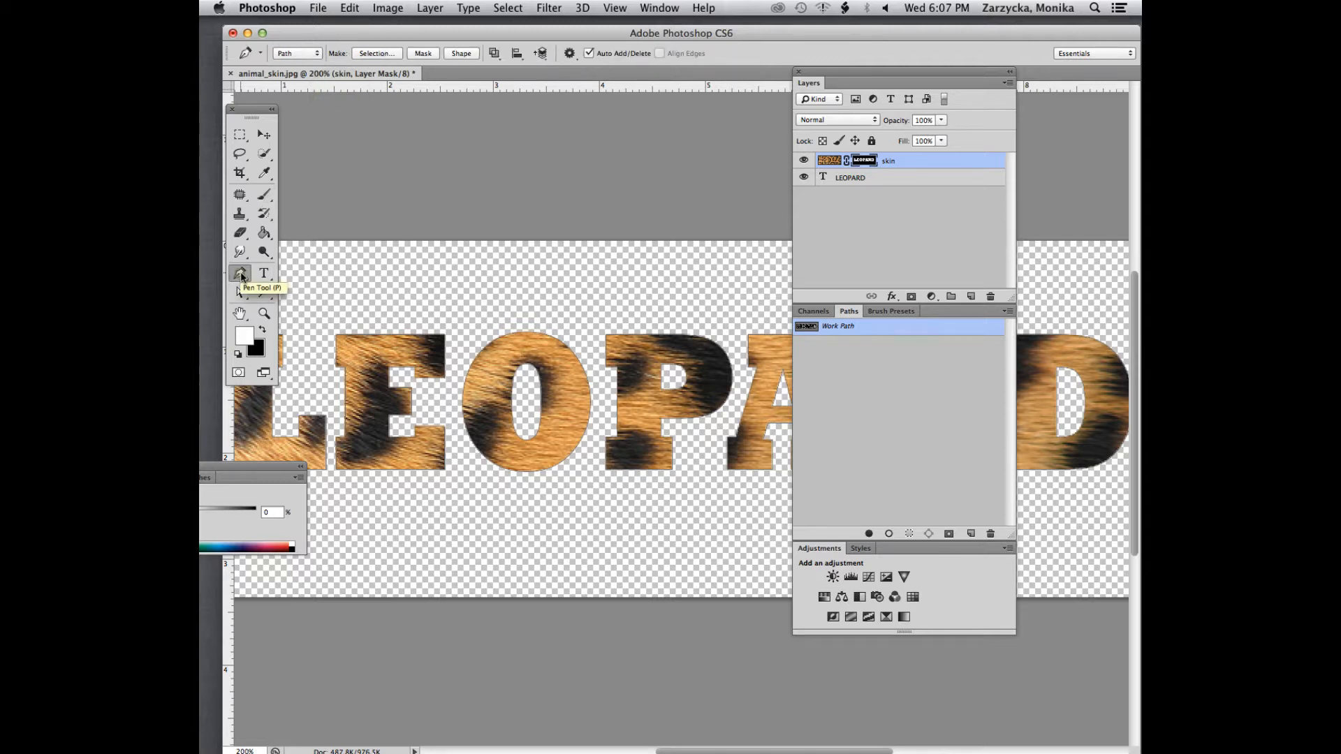
right_click(440, 391)
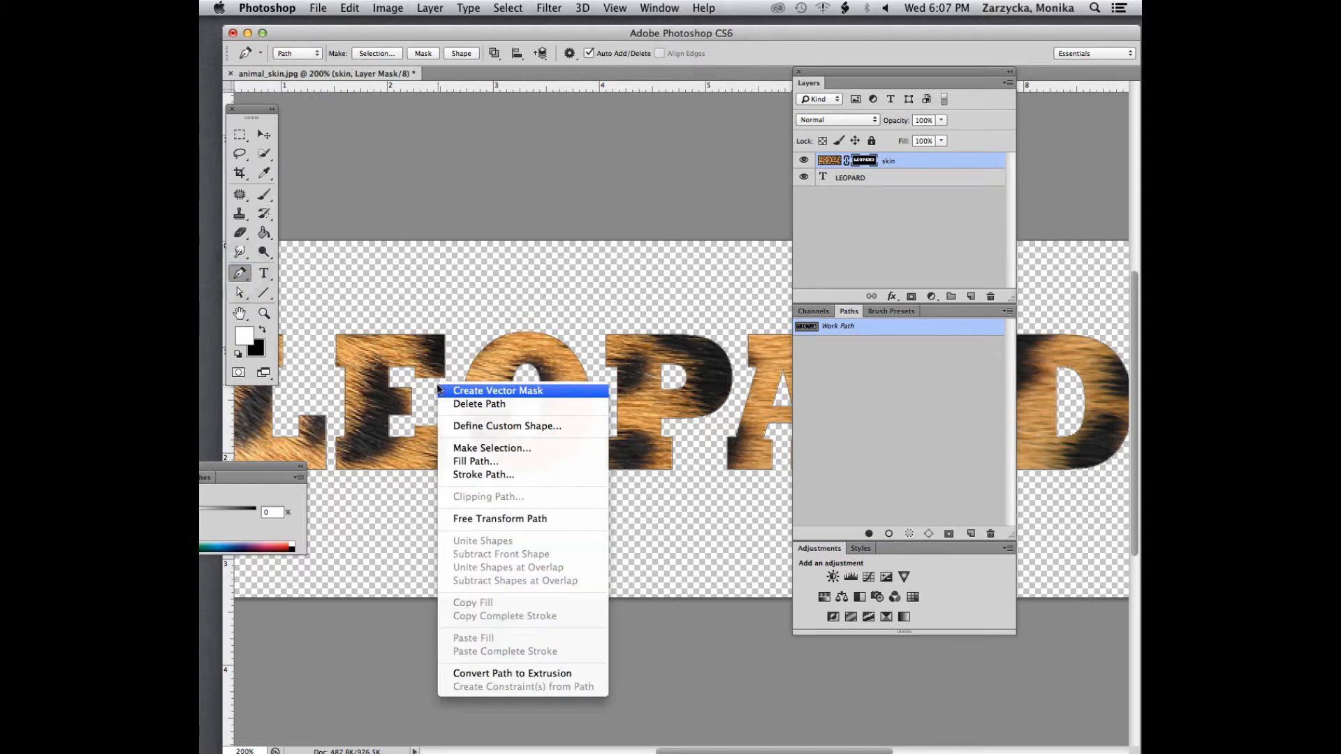
click(465, 479)
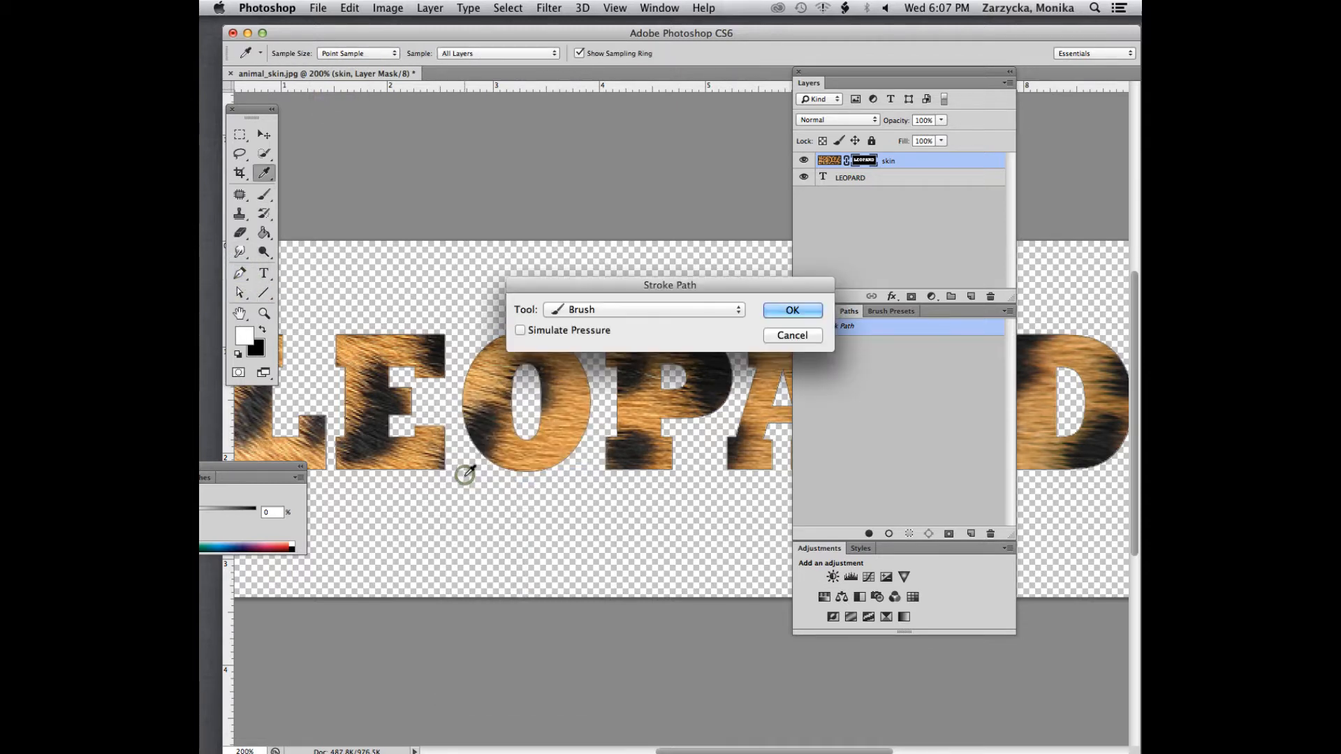
click(593, 311)
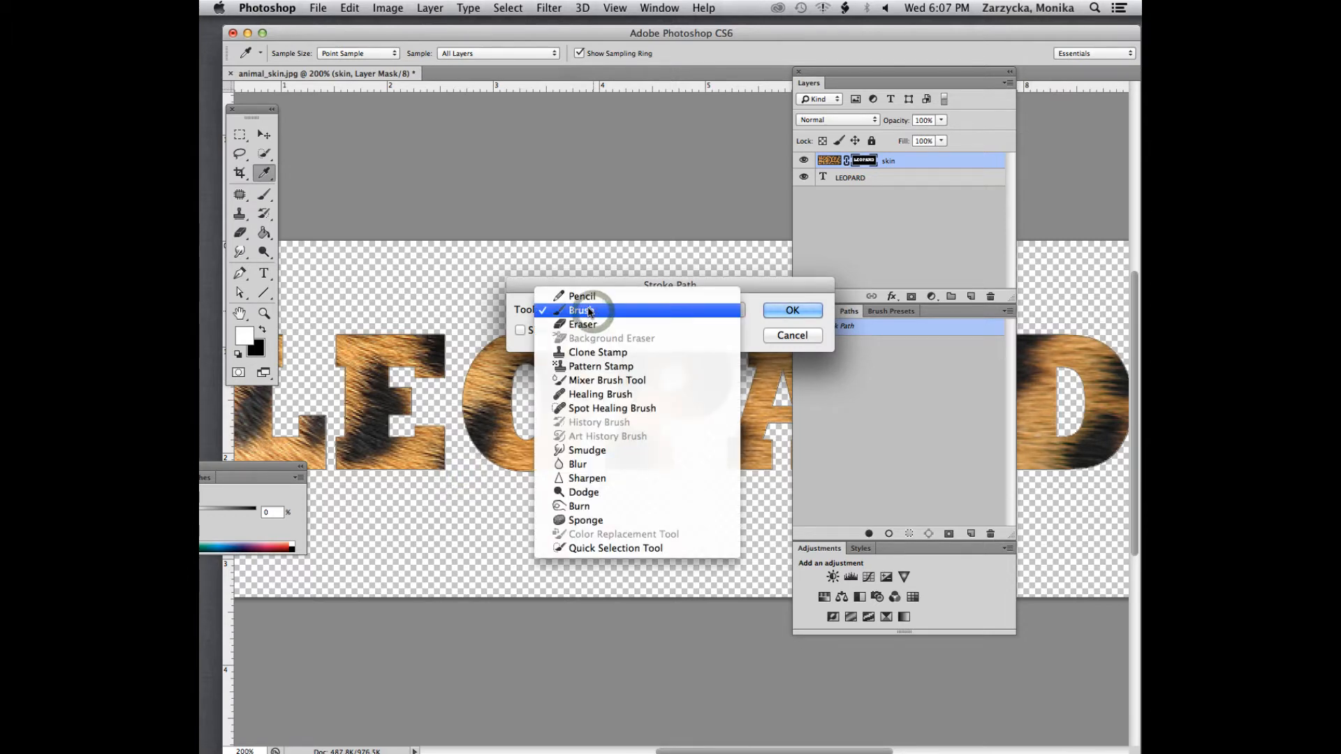
click(594, 311)
click(789, 310)
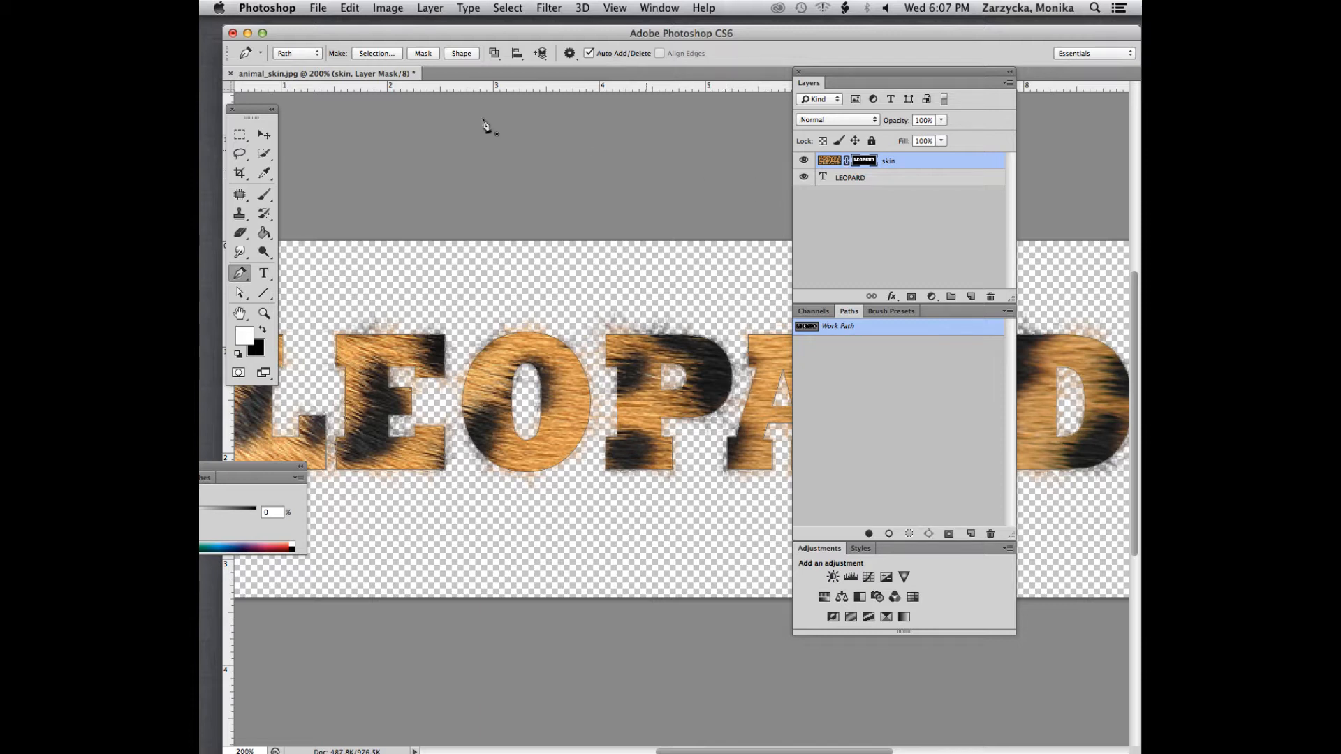
click(265, 196)
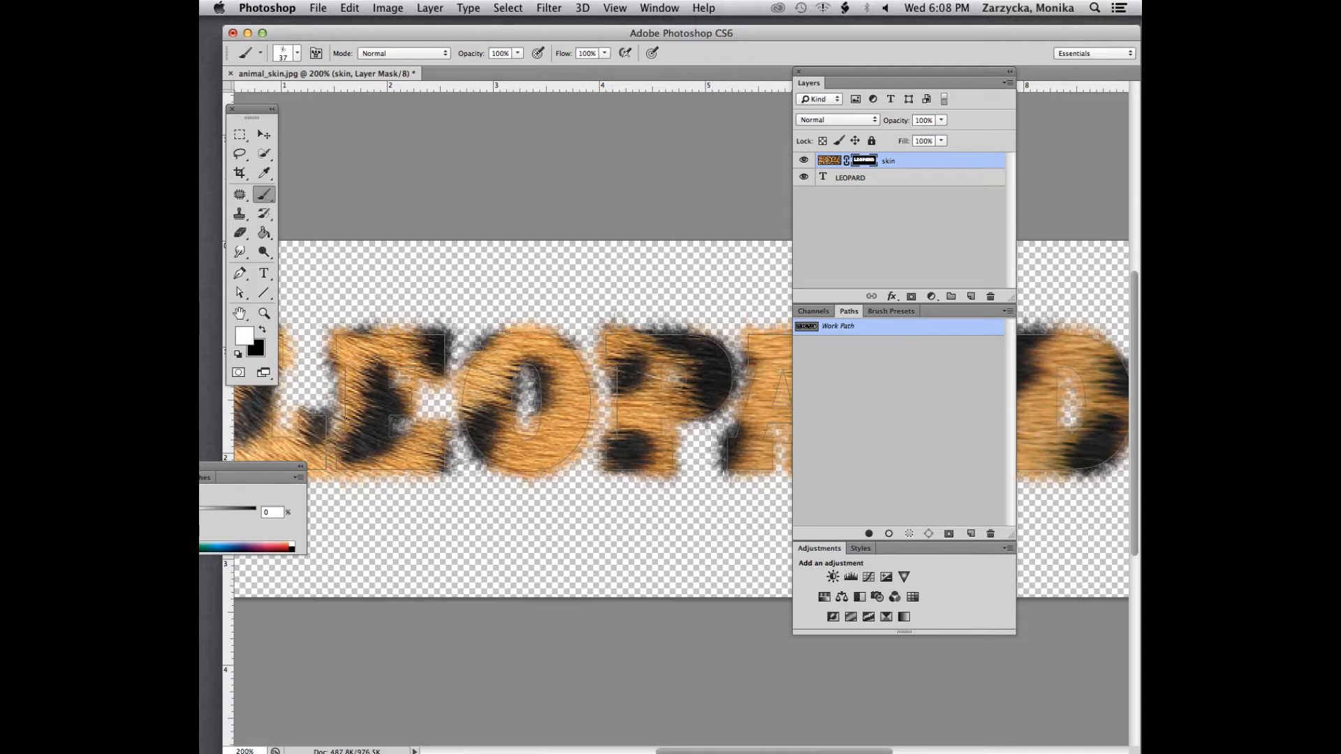
key(Tab)
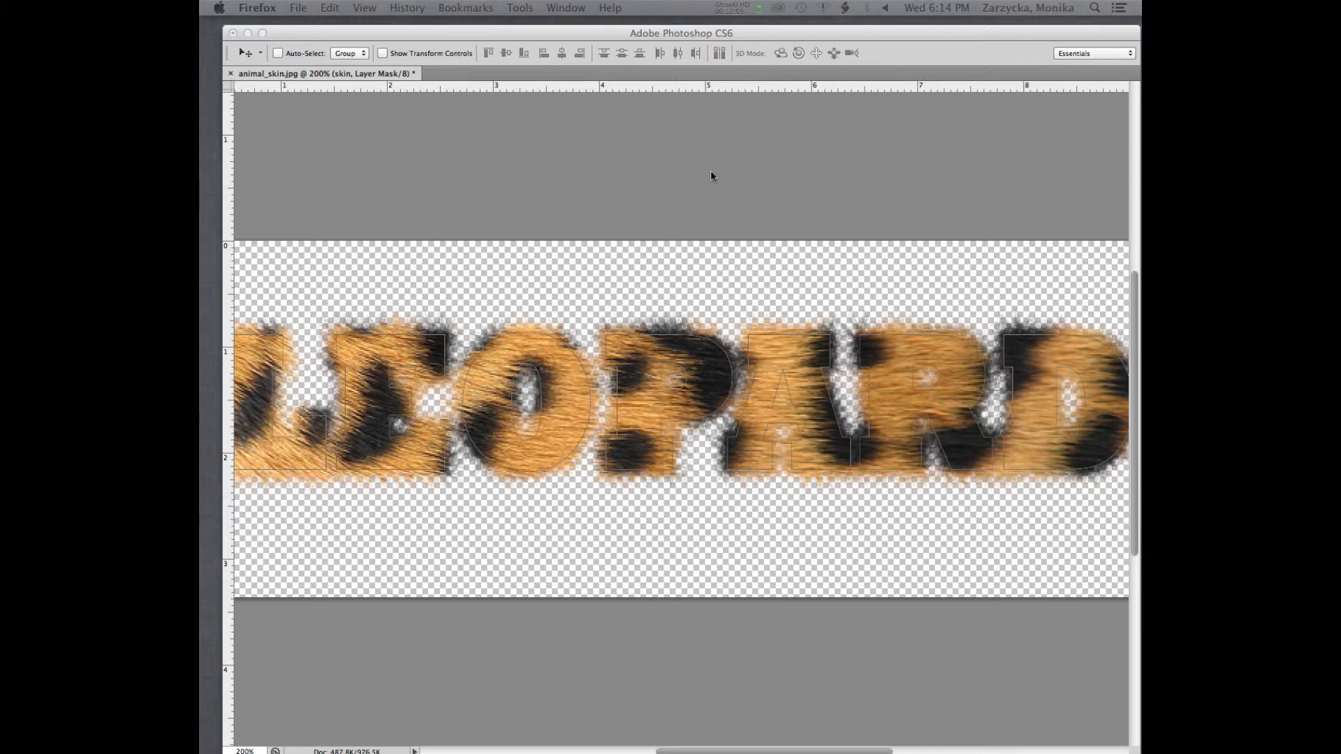
Apply a Gaussian Blur with a 0.3 pixel radius to the skin layer's mask
click(603, 35)
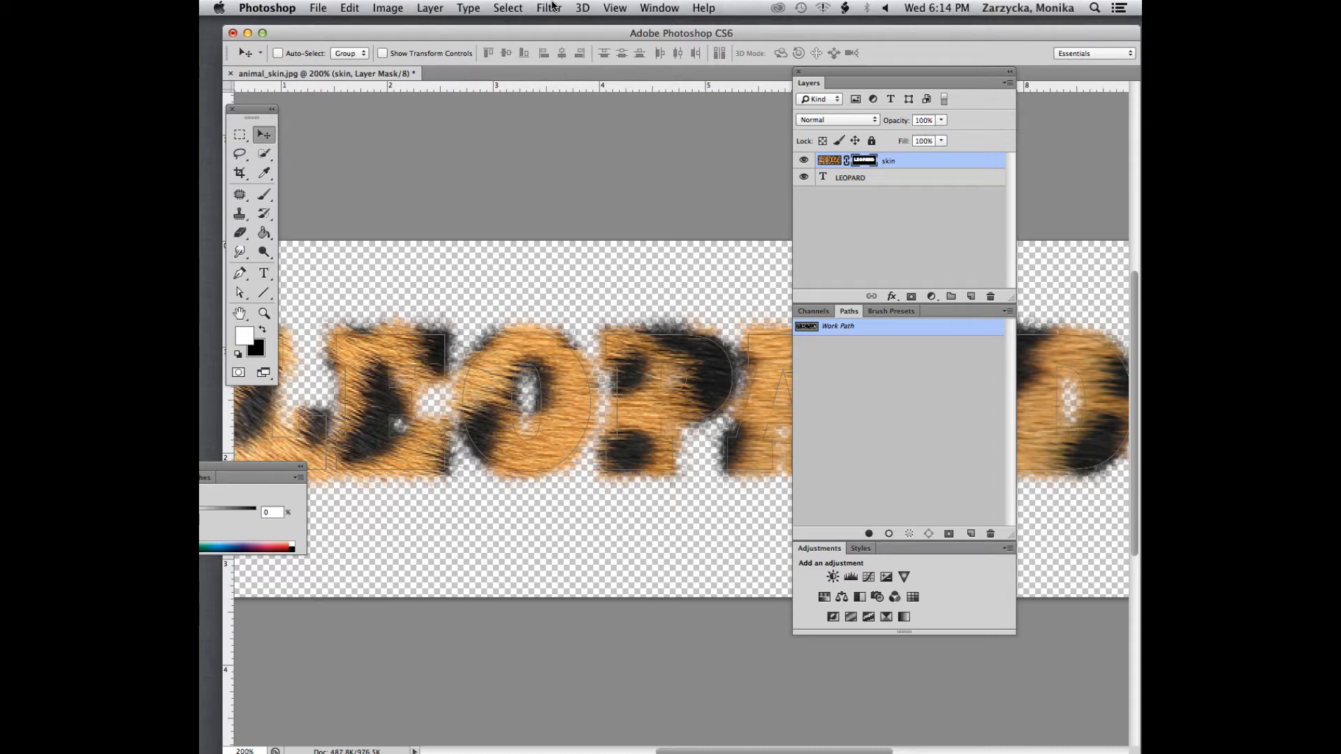
click(549, 7)
mouse_move(617, 197)
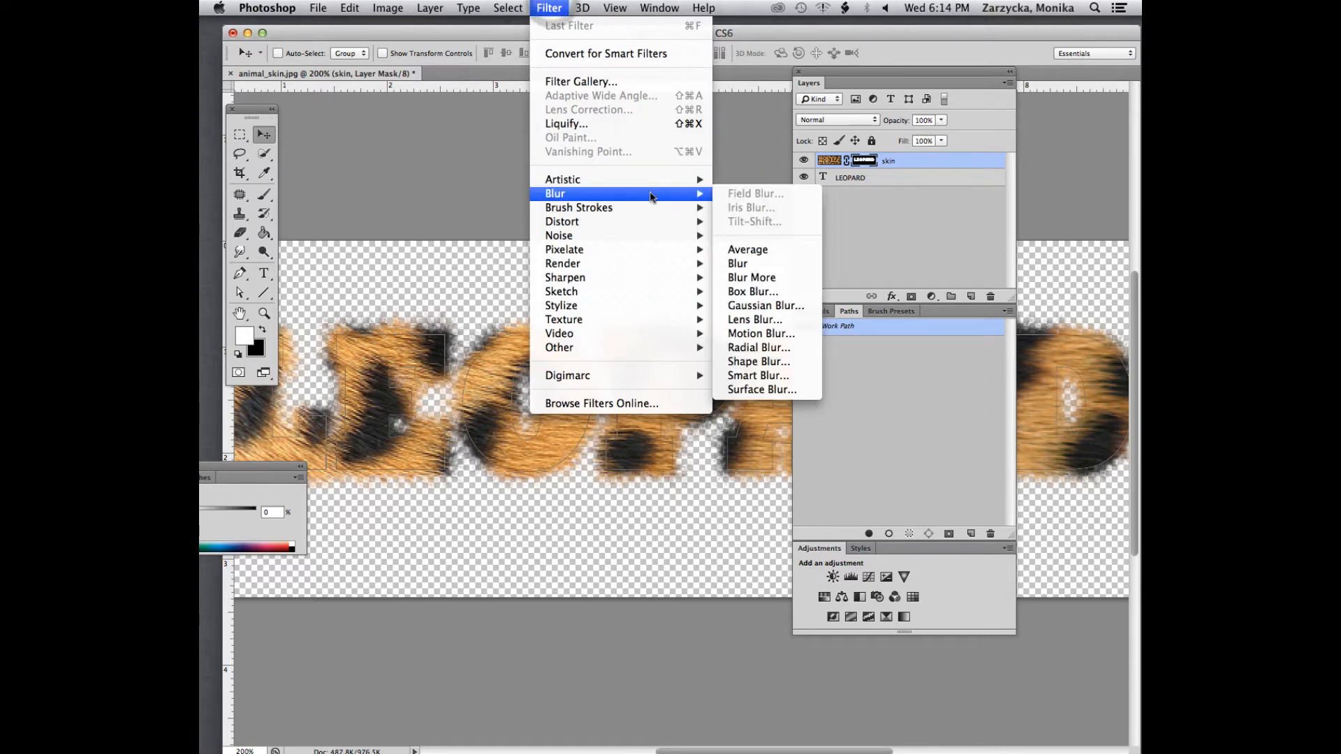
click(758, 305)
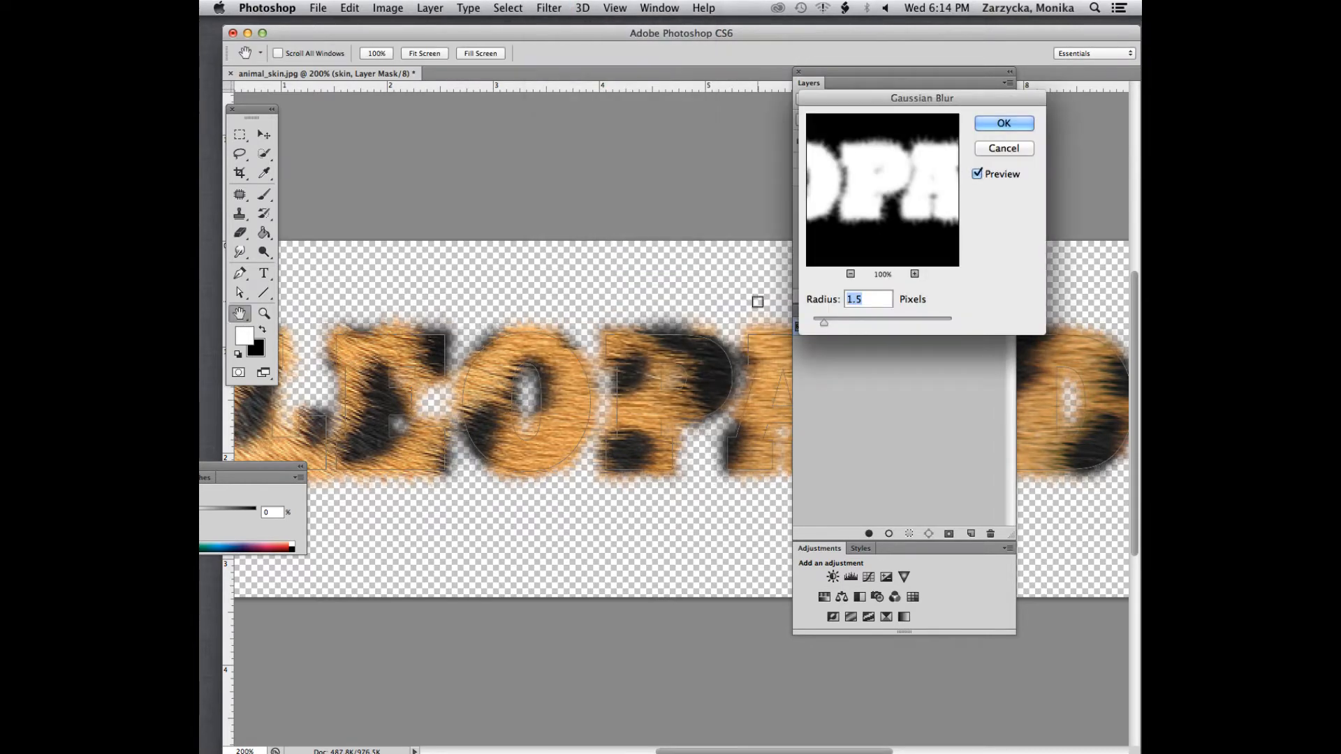
drag(822, 325, 819, 323)
drag(814, 320, 820, 325)
drag(820, 324, 813, 320)
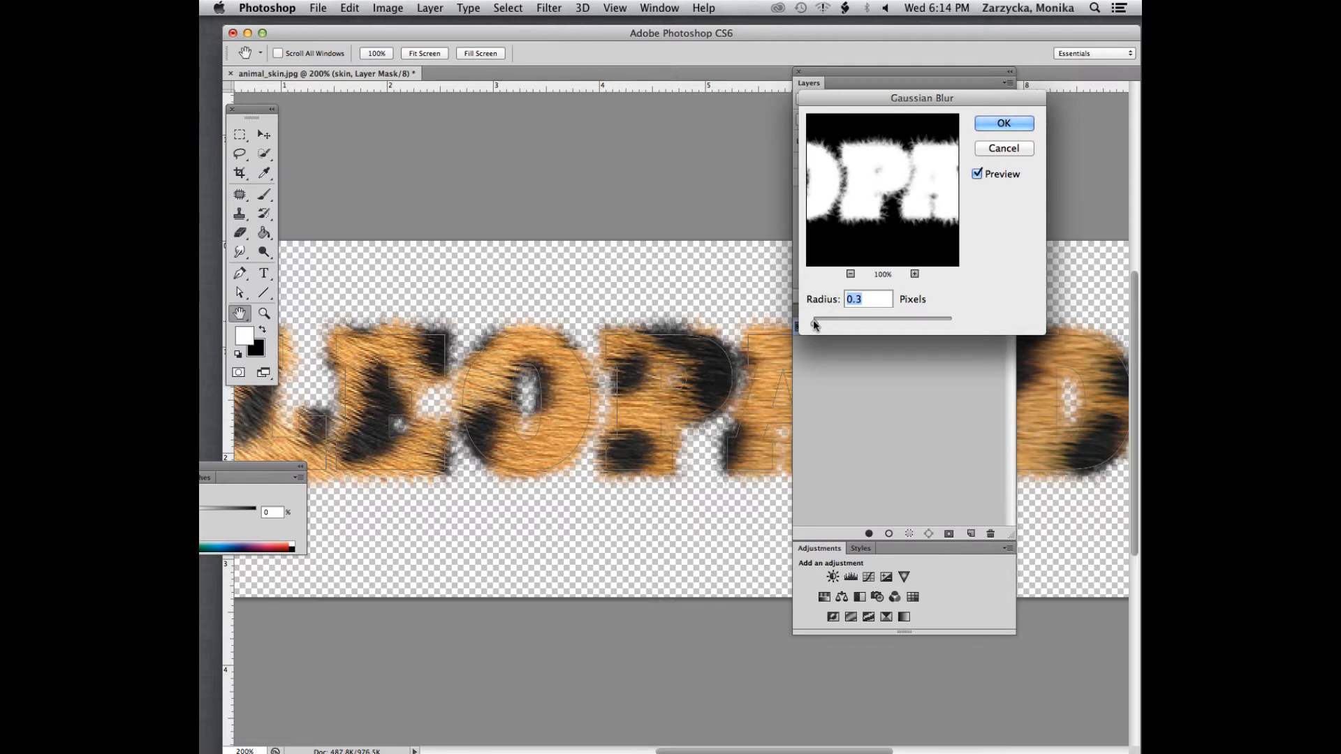
key(alt)
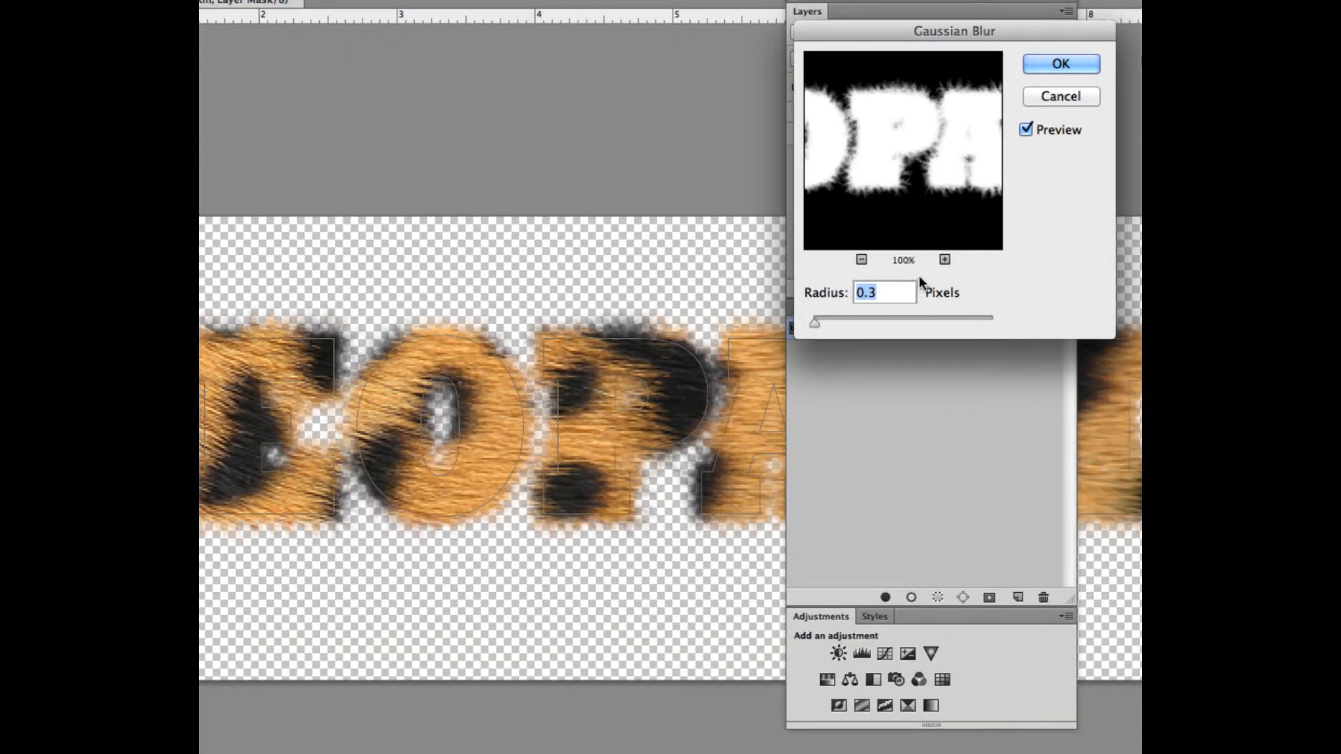
click(1059, 64)
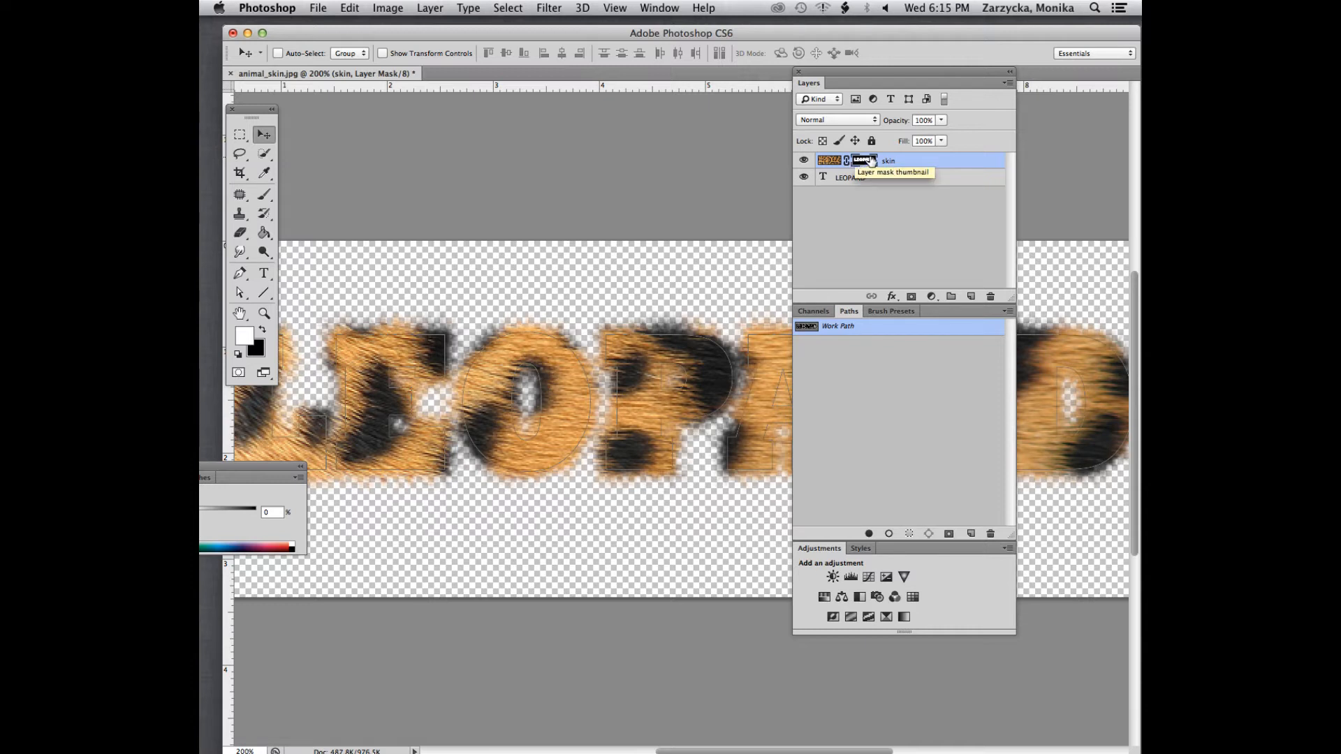
Add an Inner Shadow layer style with its default settings to the skin layer
click(853, 326)
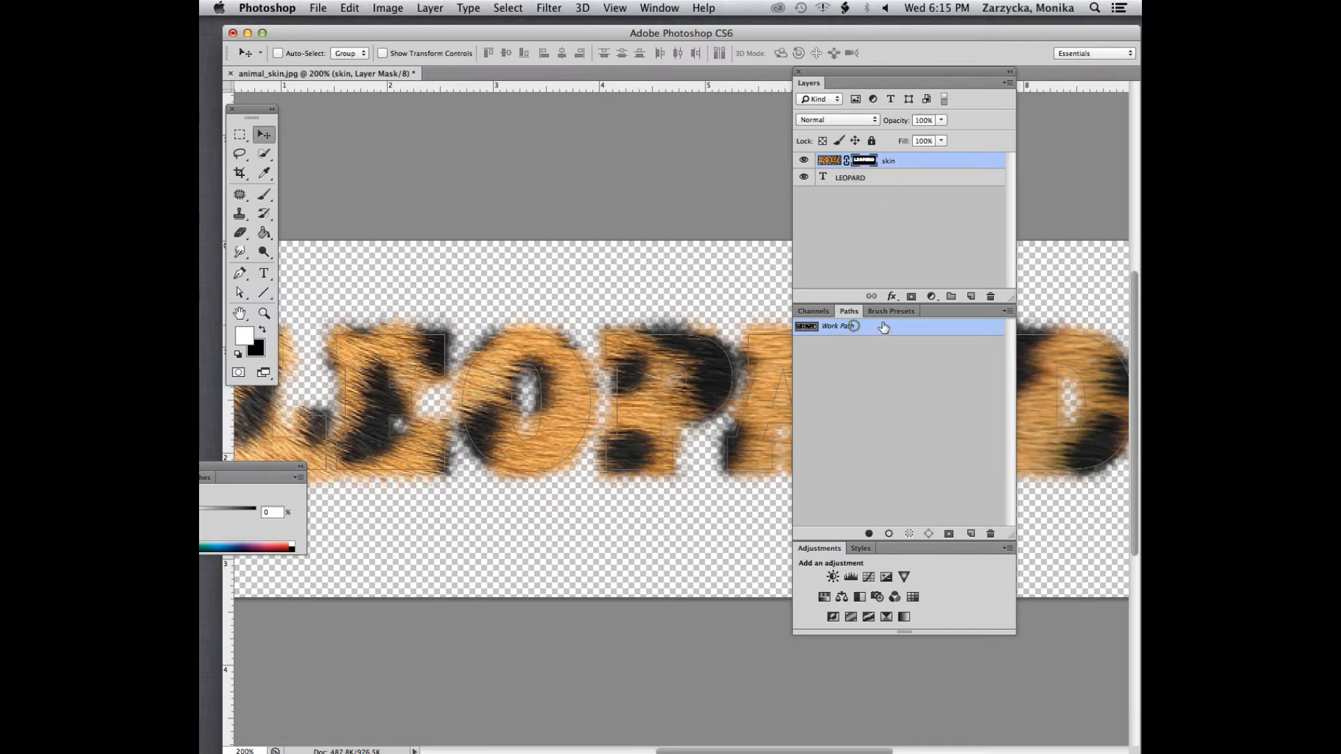
double_click(906, 162)
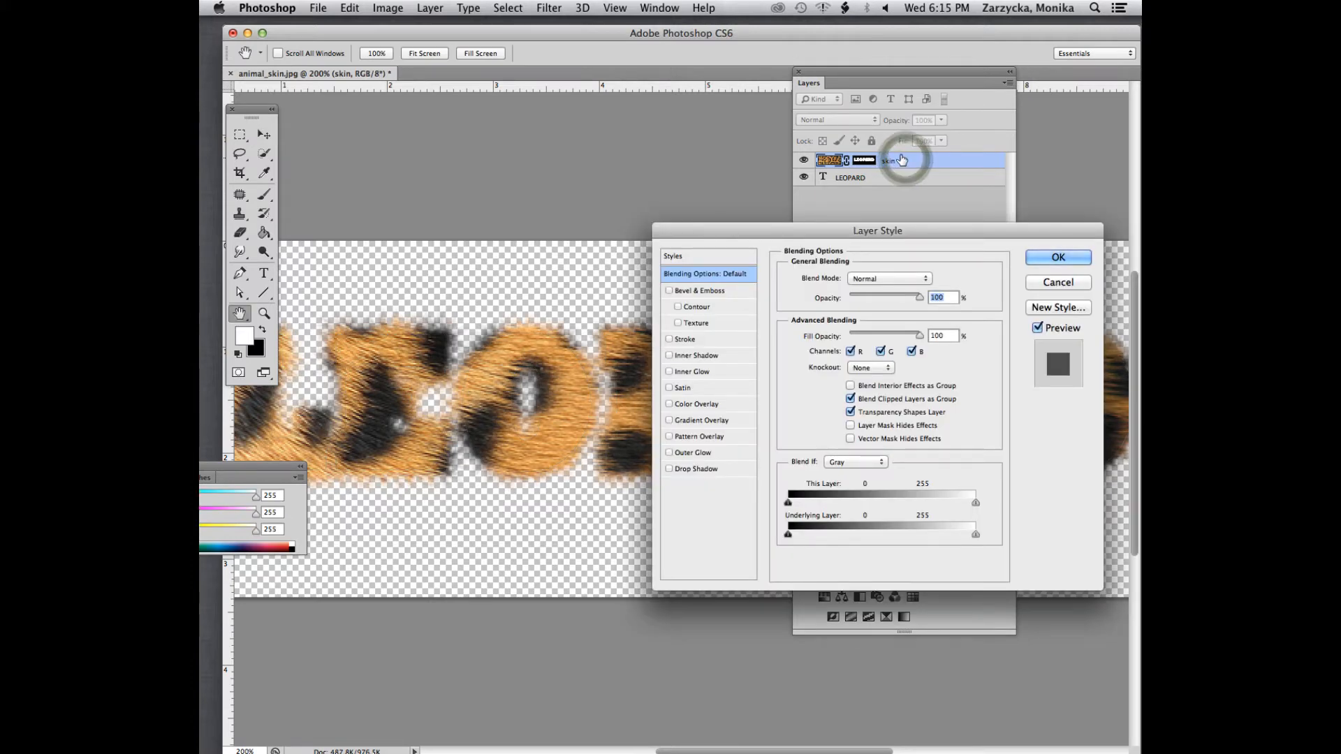
drag(880, 229, 912, 274)
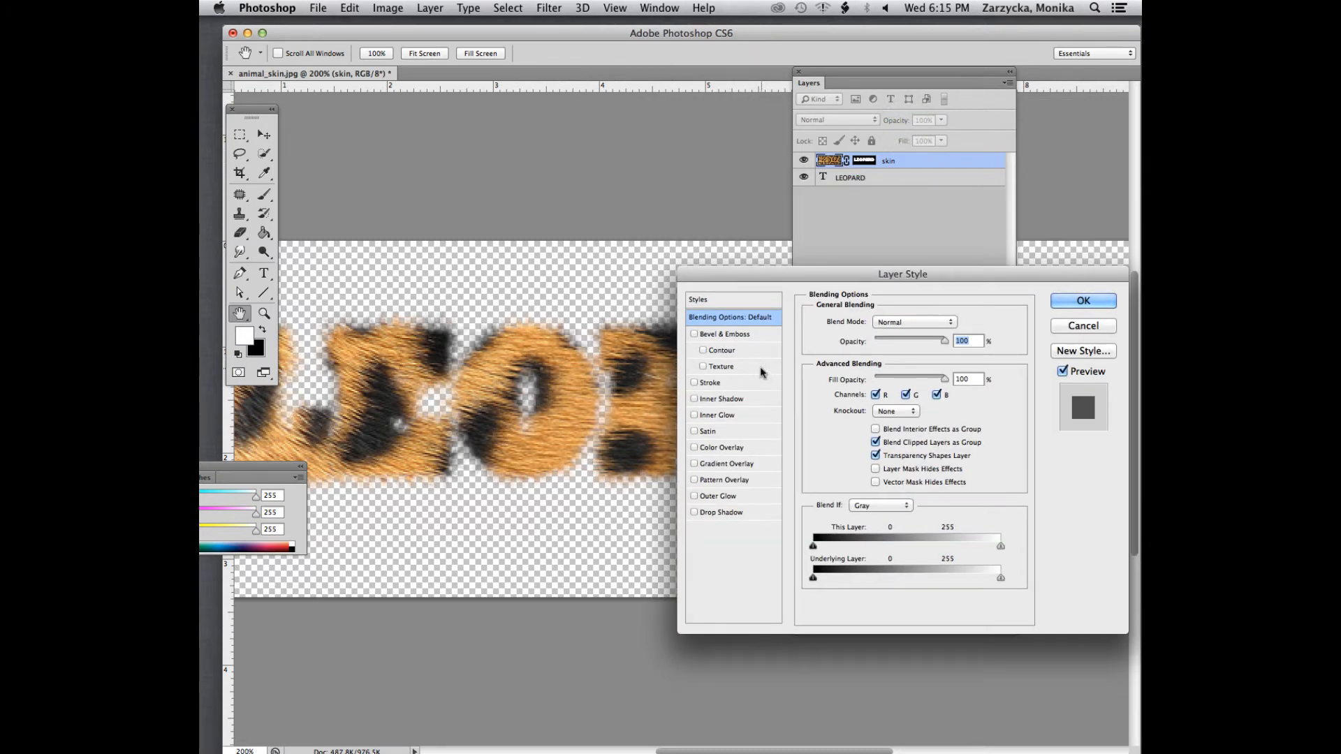
click(694, 399)
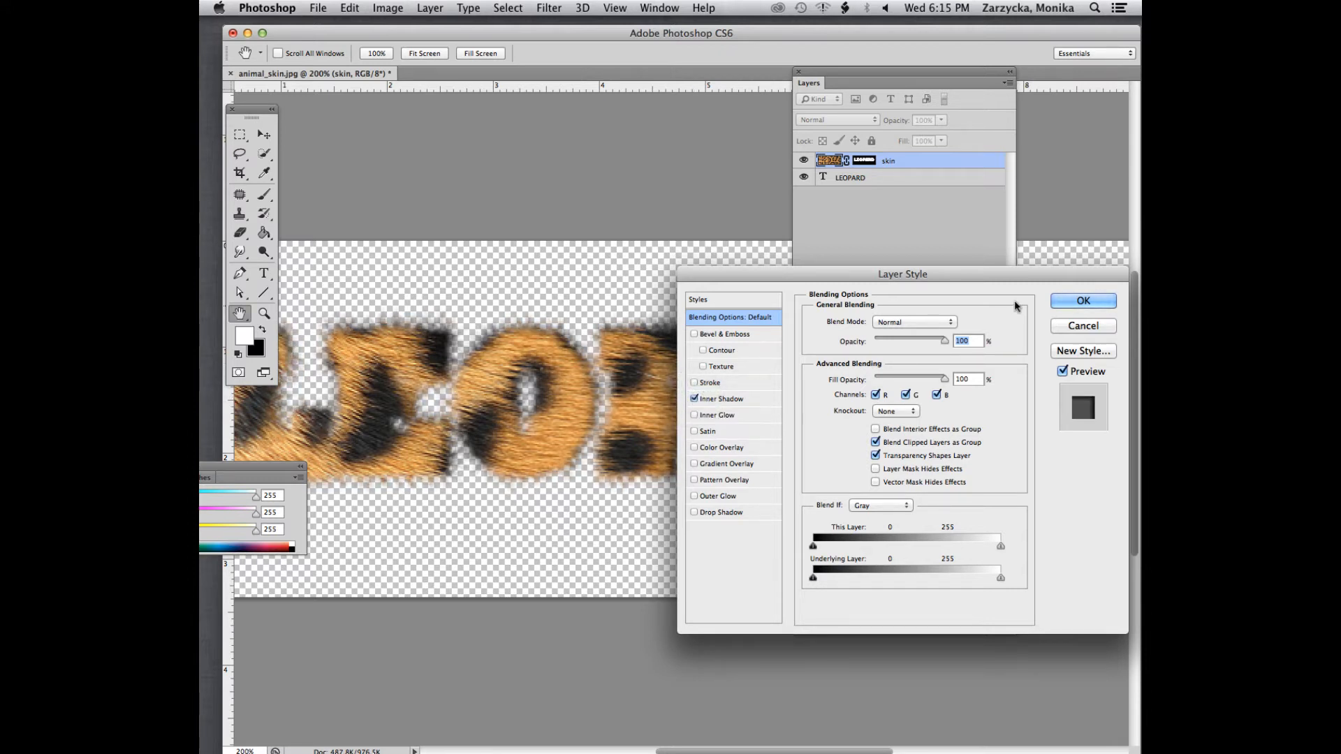
click(1069, 300)
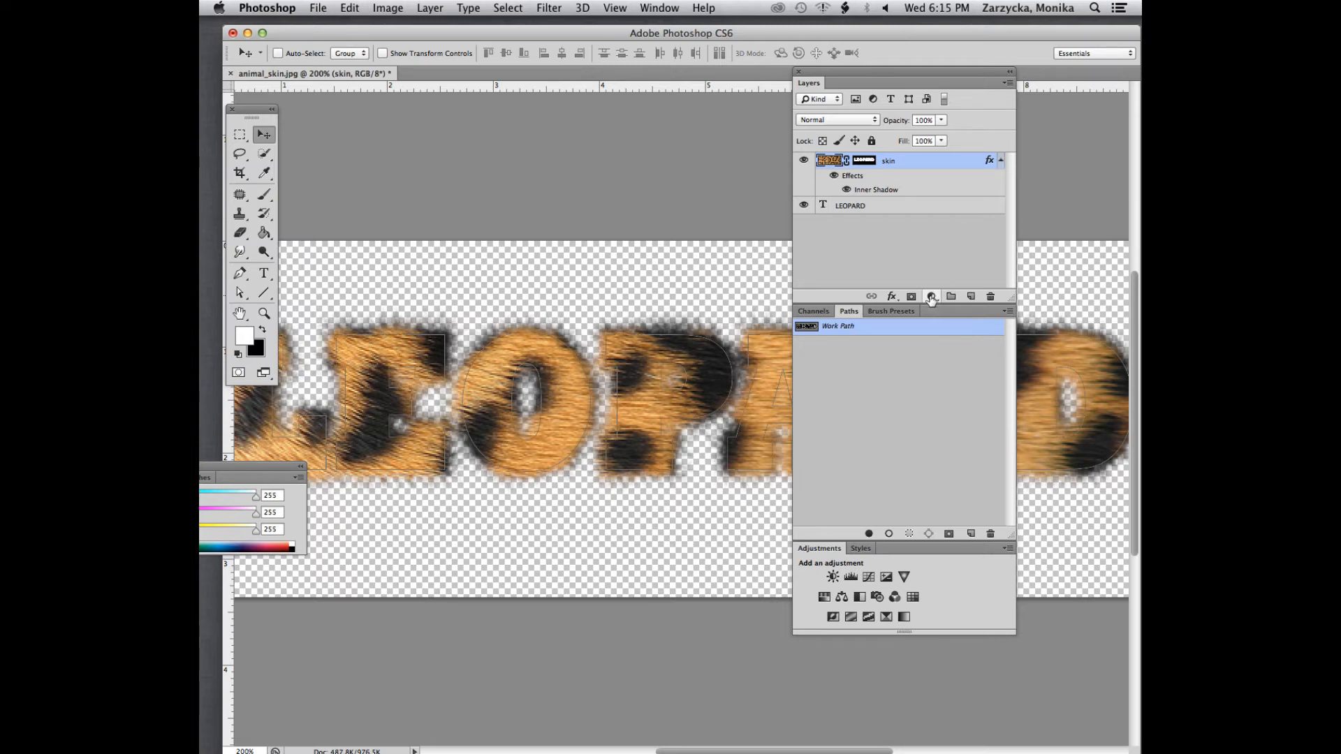
Add a Hue/Saturation adjustment layer above the skin layer with Hue +1 and Saturation +21
click(931, 297)
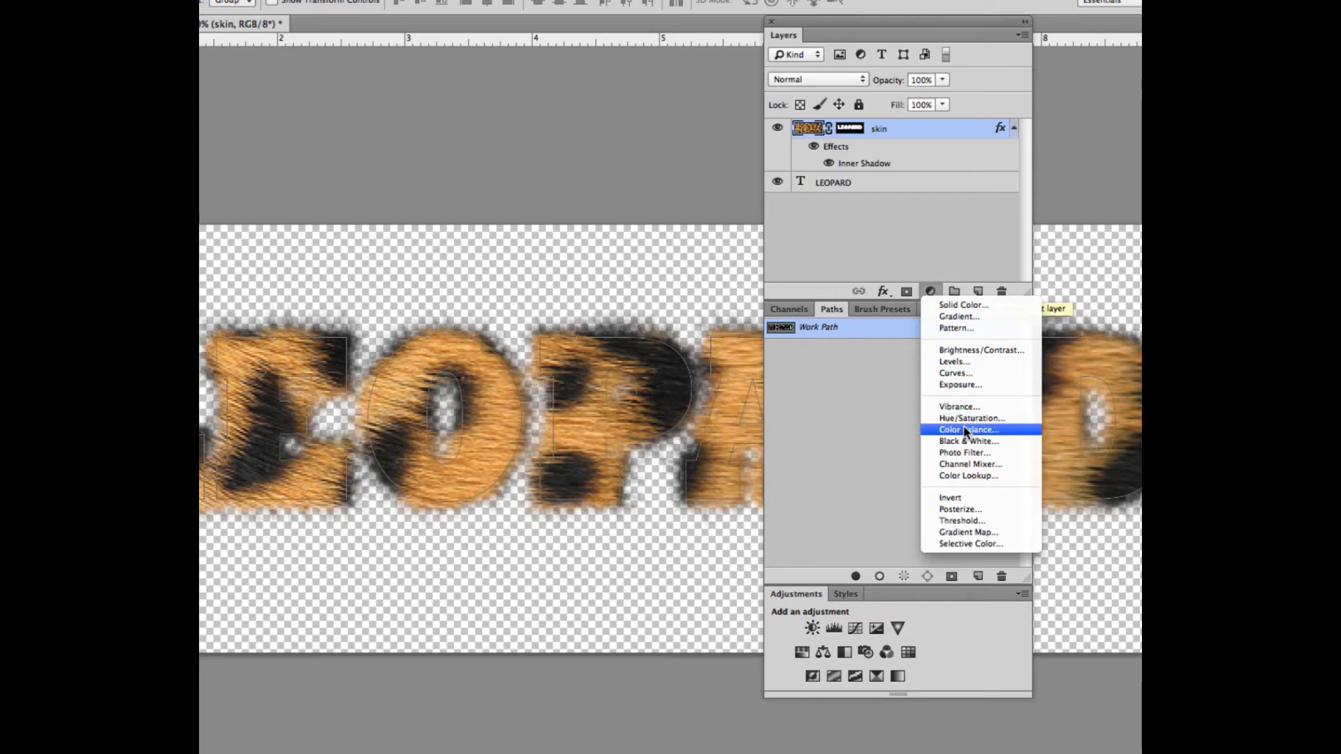
click(963, 418)
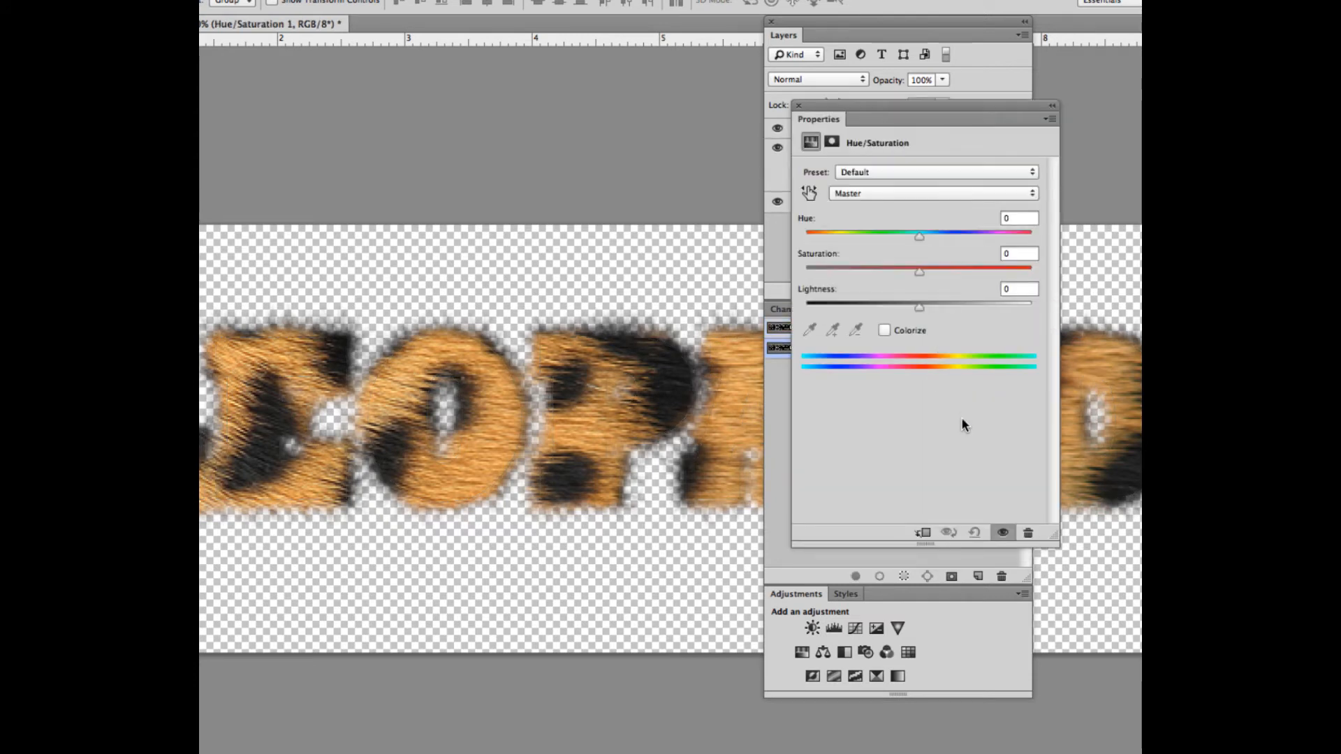
drag(919, 241, 949, 275)
mouse_move(907, 236)
mouse_down()
mouse_move(888, 242)
mouse_move(999, 254)
mouse_move(860, 255)
mouse_move(922, 237)
mouse_up()
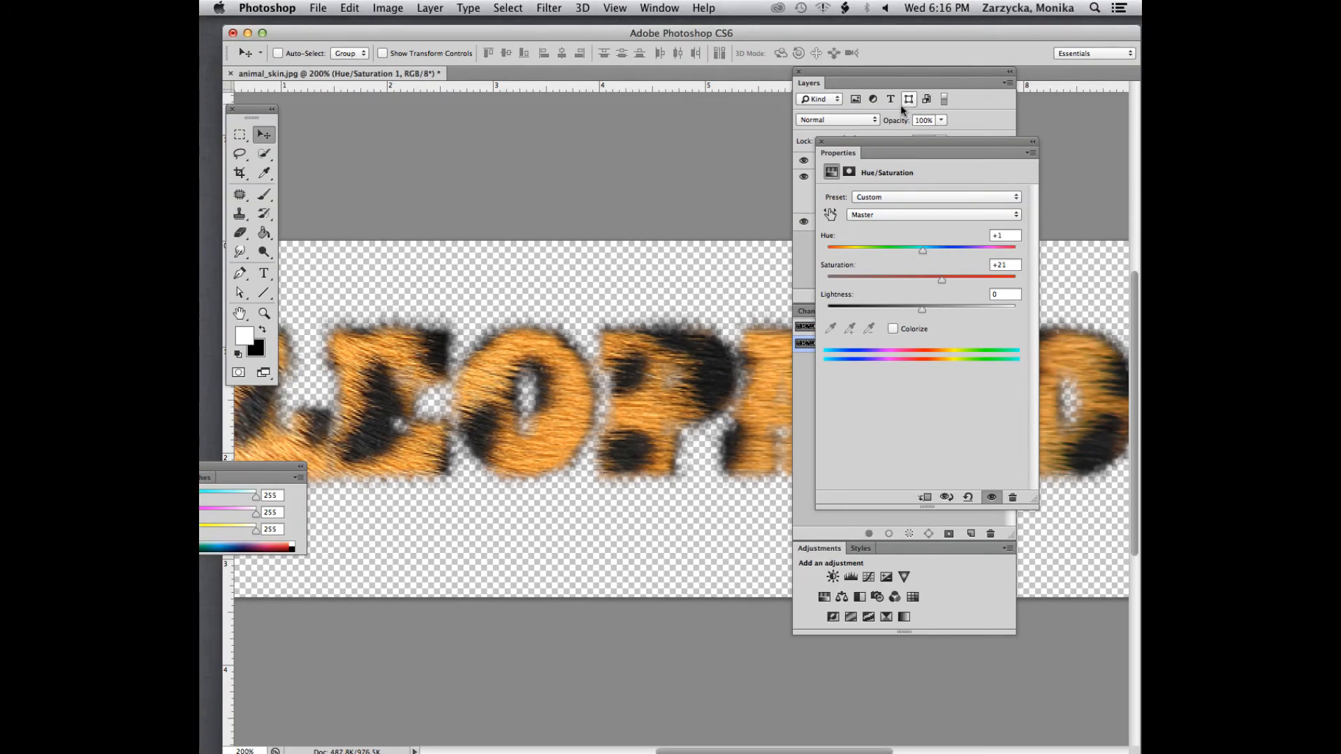
Clip the Hue/Saturation adjustment to the skin layer, raise its Saturation to +24, and close the adjustment's properties
drag(866, 142, 888, 235)
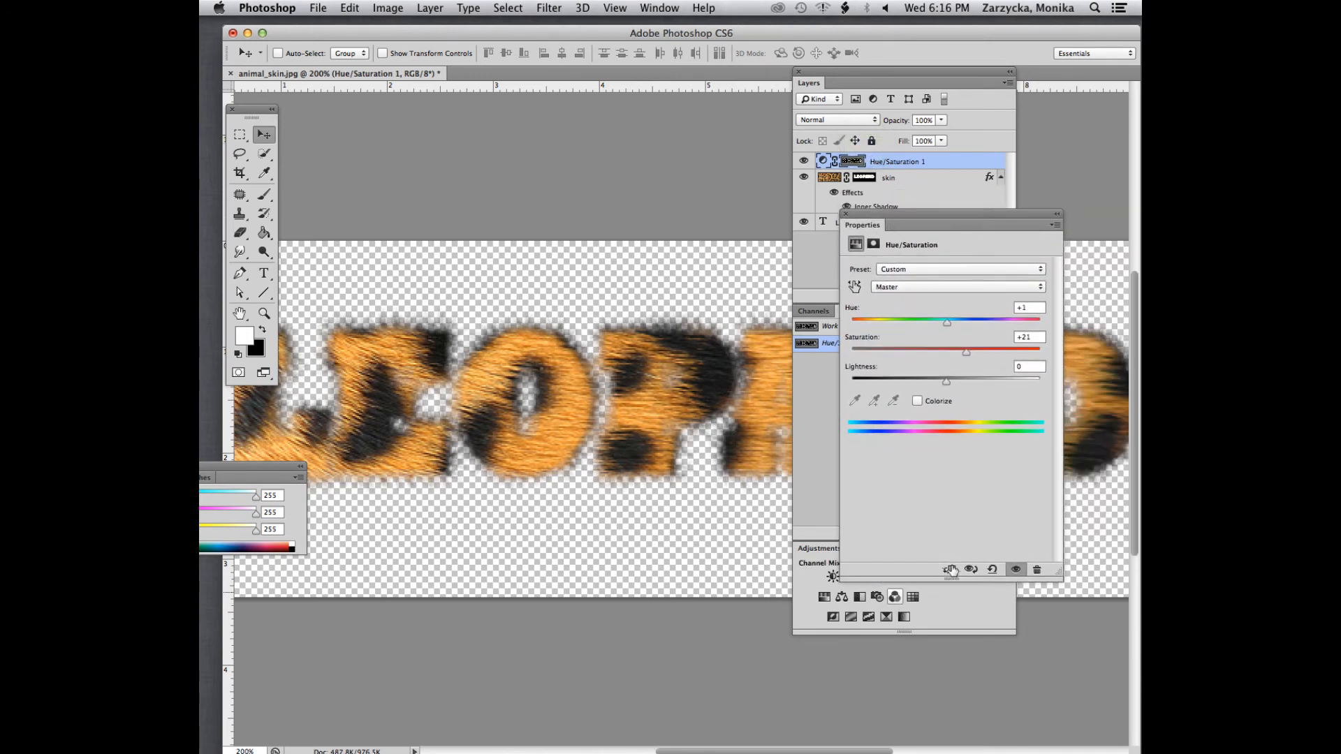
click(948, 569)
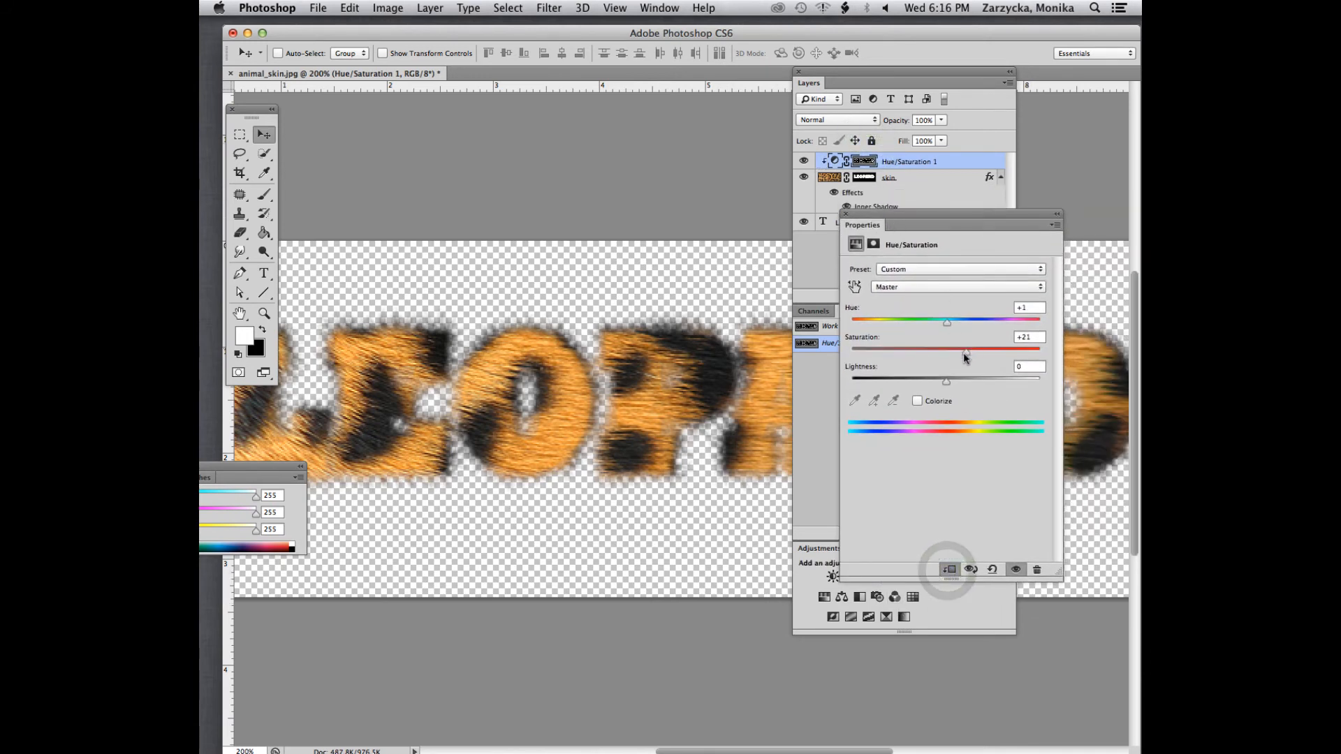
drag(966, 353, 969, 356)
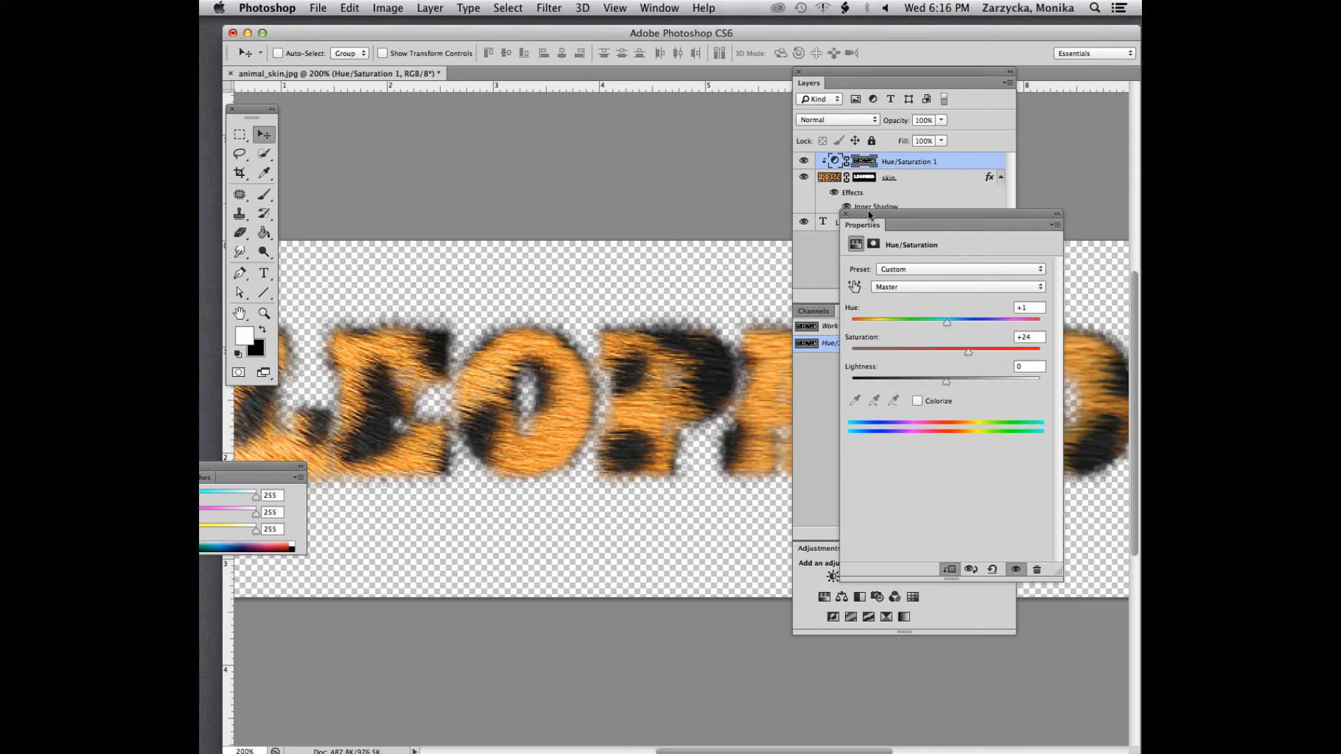
click(846, 215)
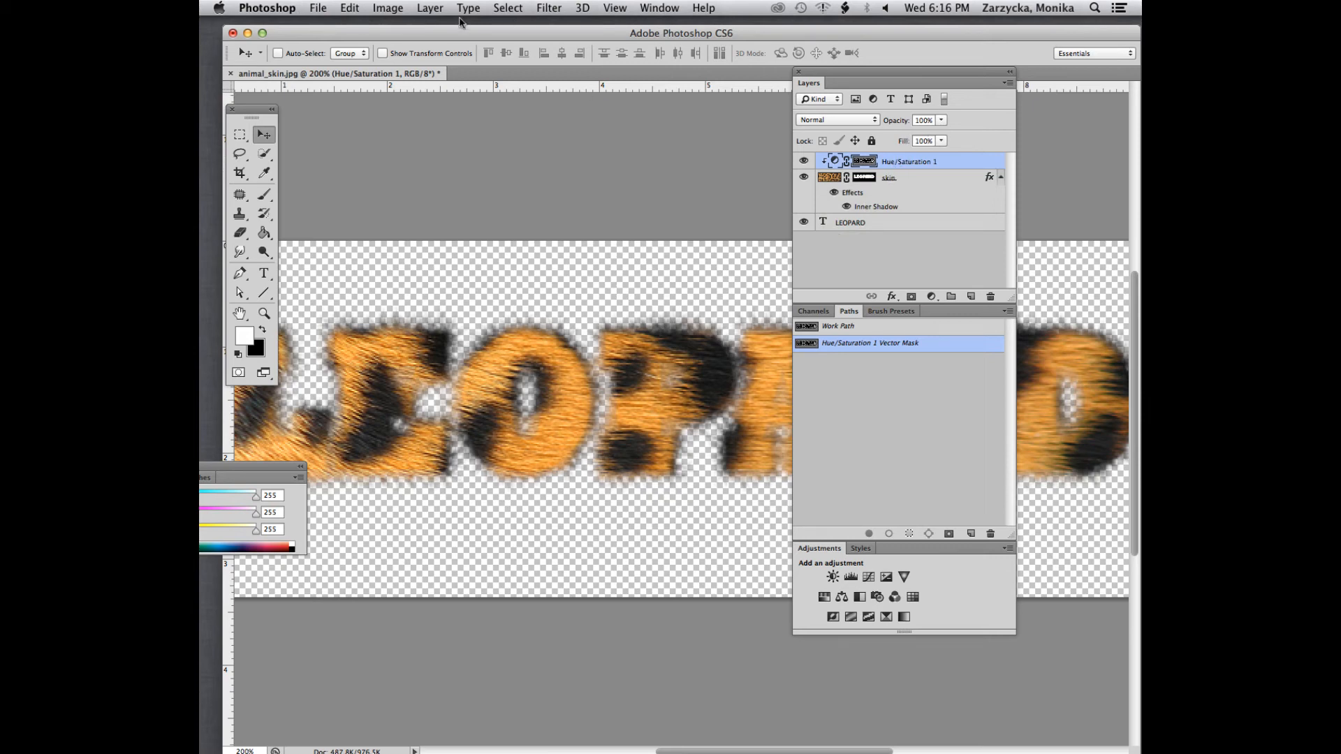
Start saving the document under a new name, taking the existing LabAssign15d.jpg as the base name and JPEG as the format
click(318, 8)
click(388, 179)
scroll(830, 271, down, 1)
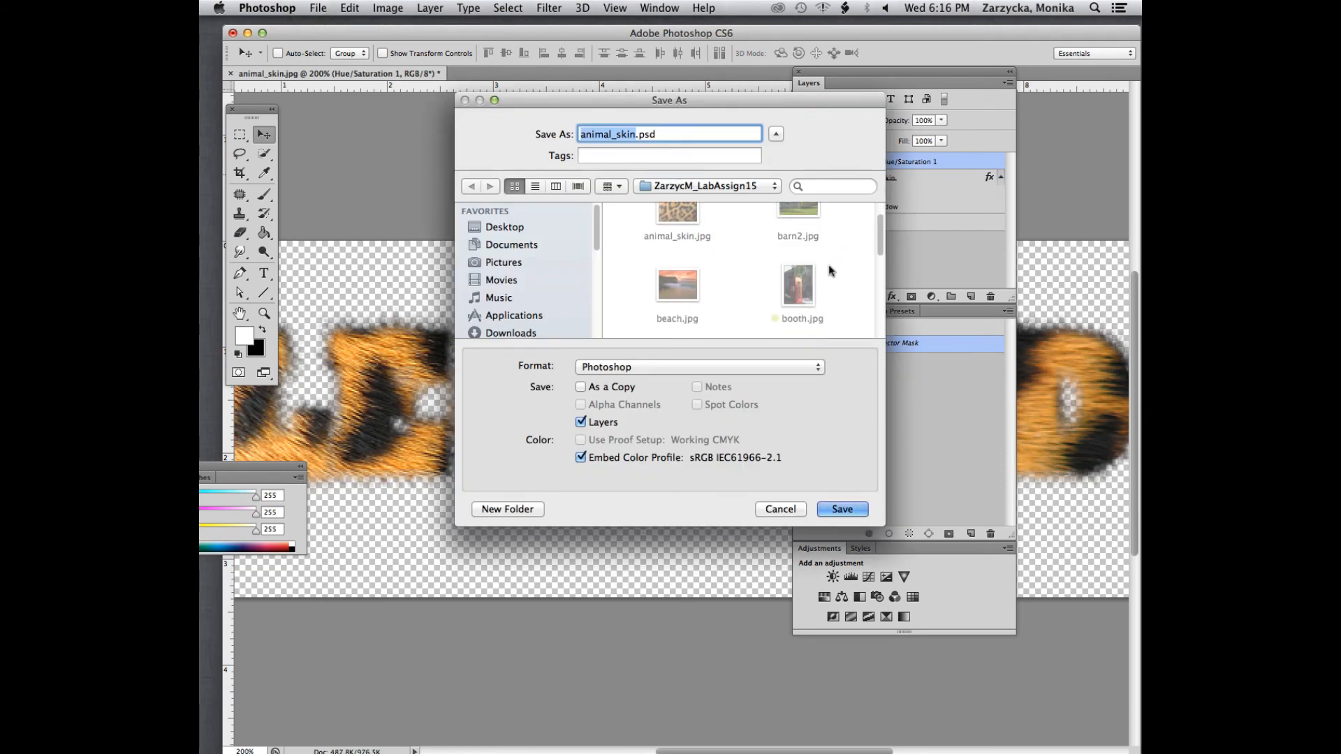
scroll(830, 271, down, 10)
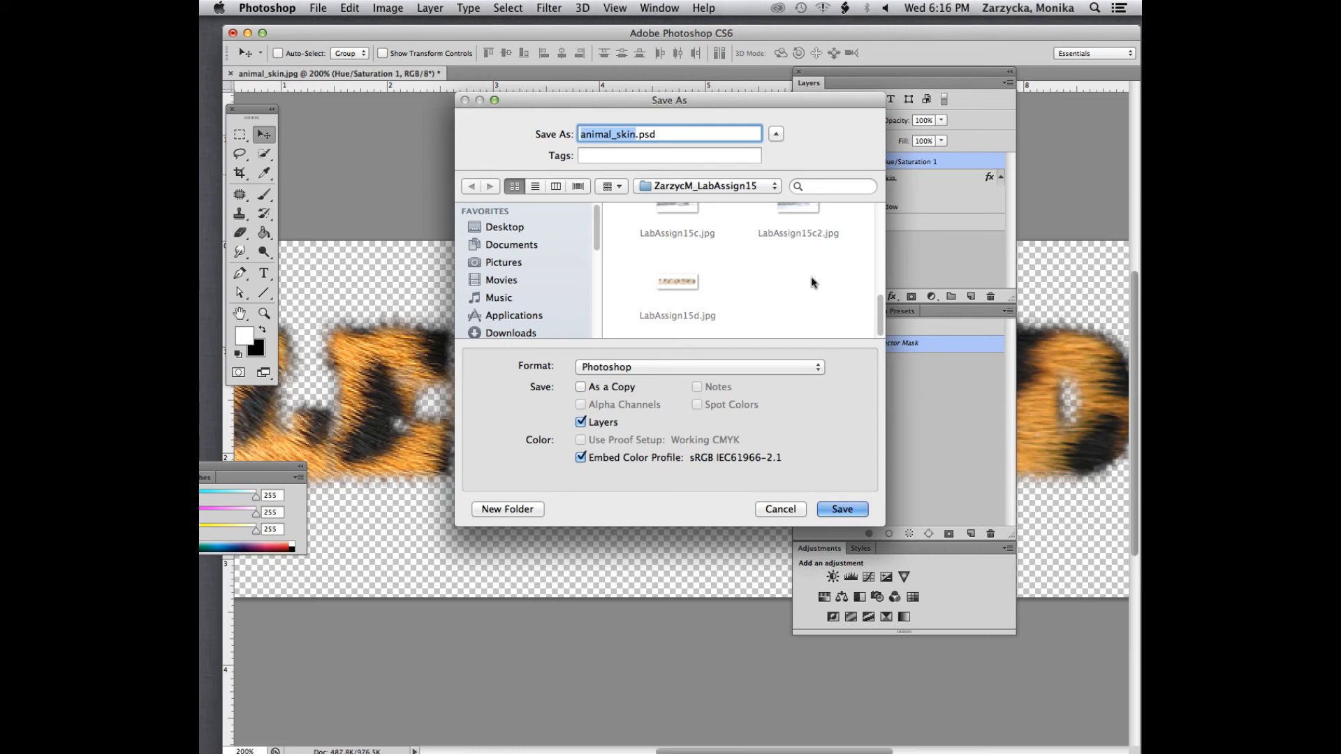
click(678, 282)
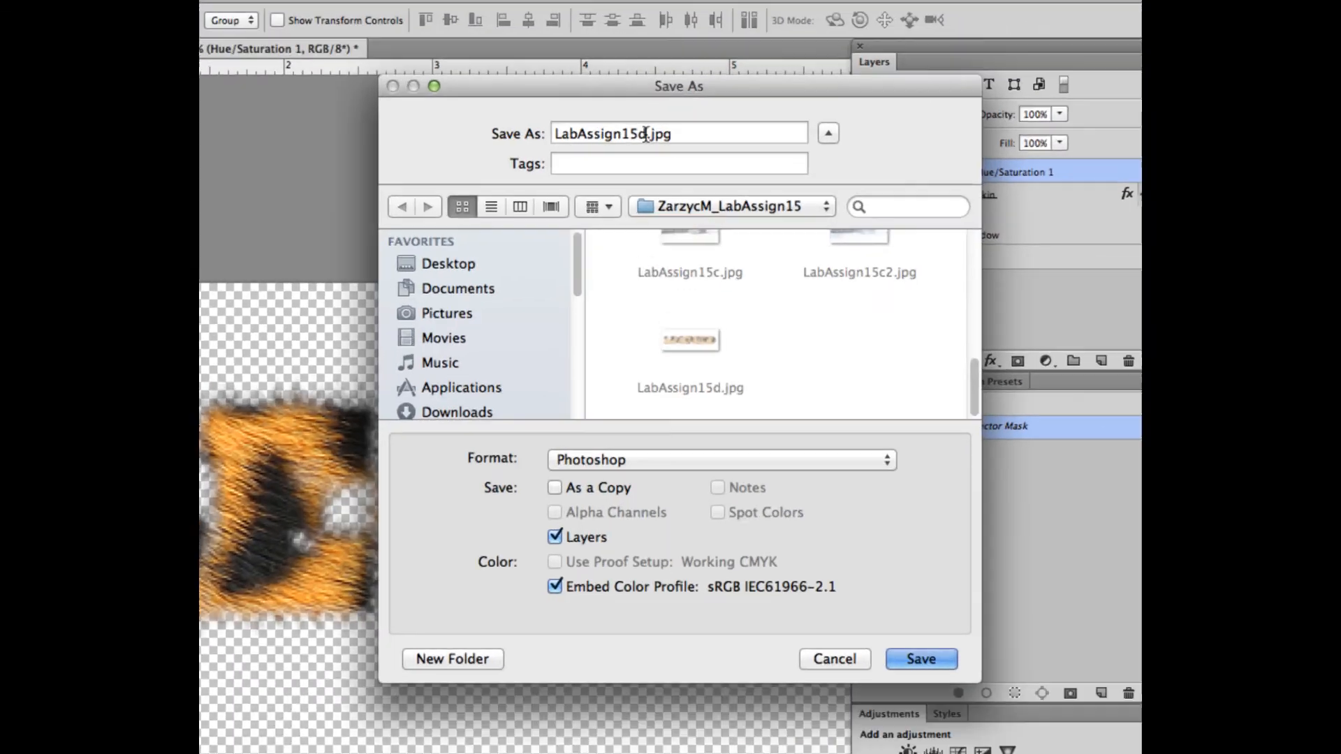
click(645, 133)
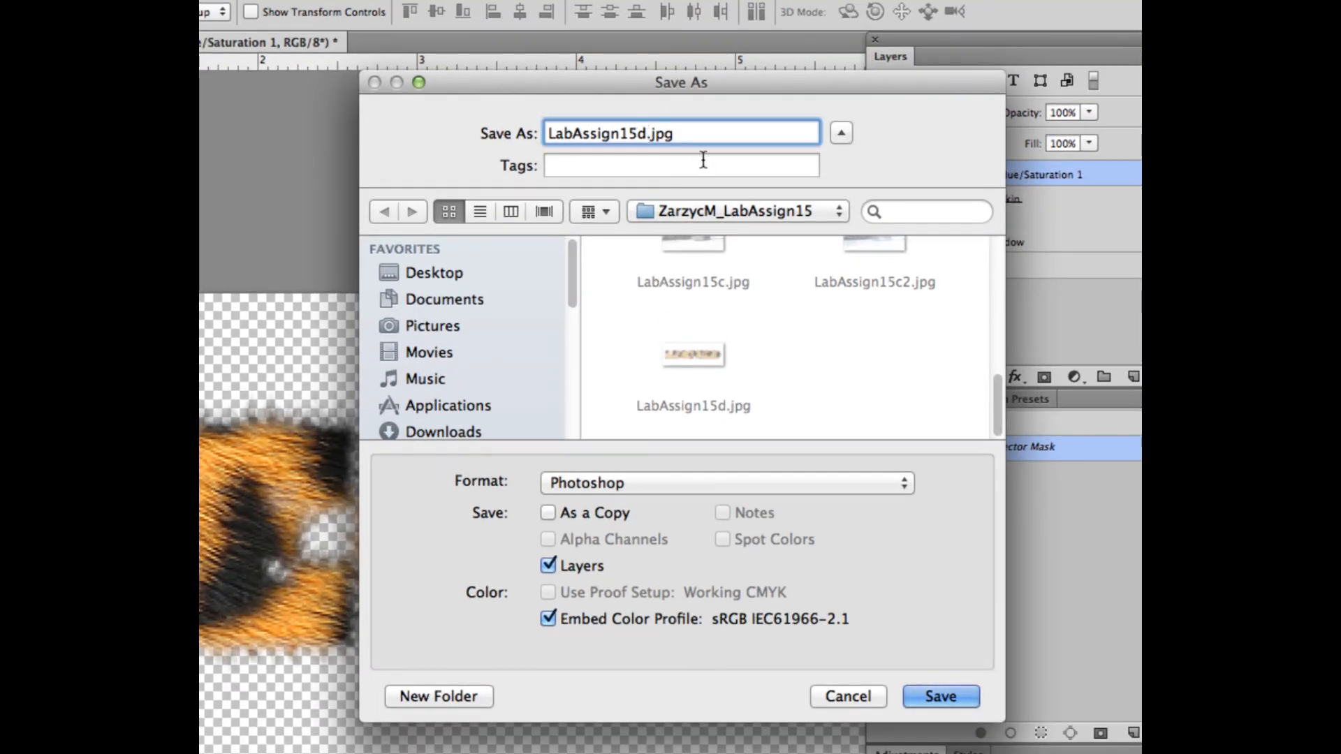
click(632, 487)
click(600, 623)
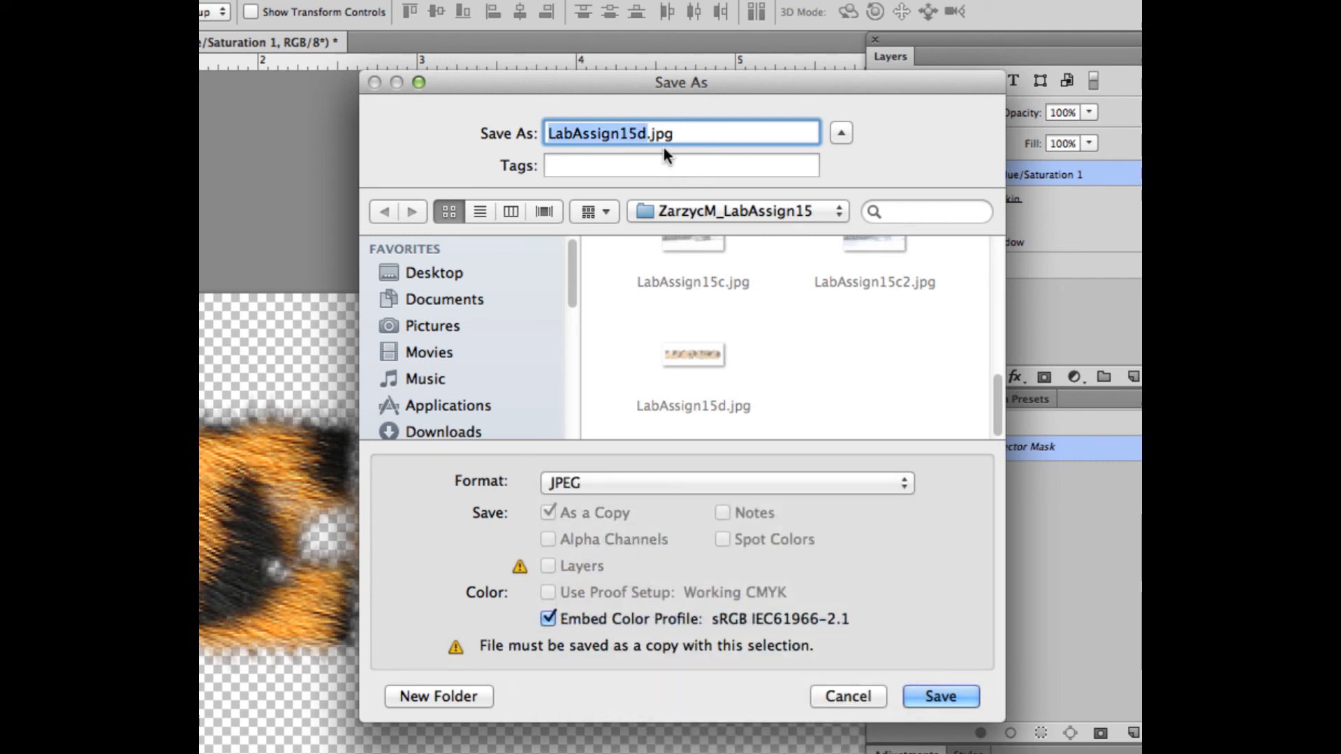
Complete the file name as LabAssign15d2.jpg and save the JPEG copy with the quality slightly below maximum
key(Right)
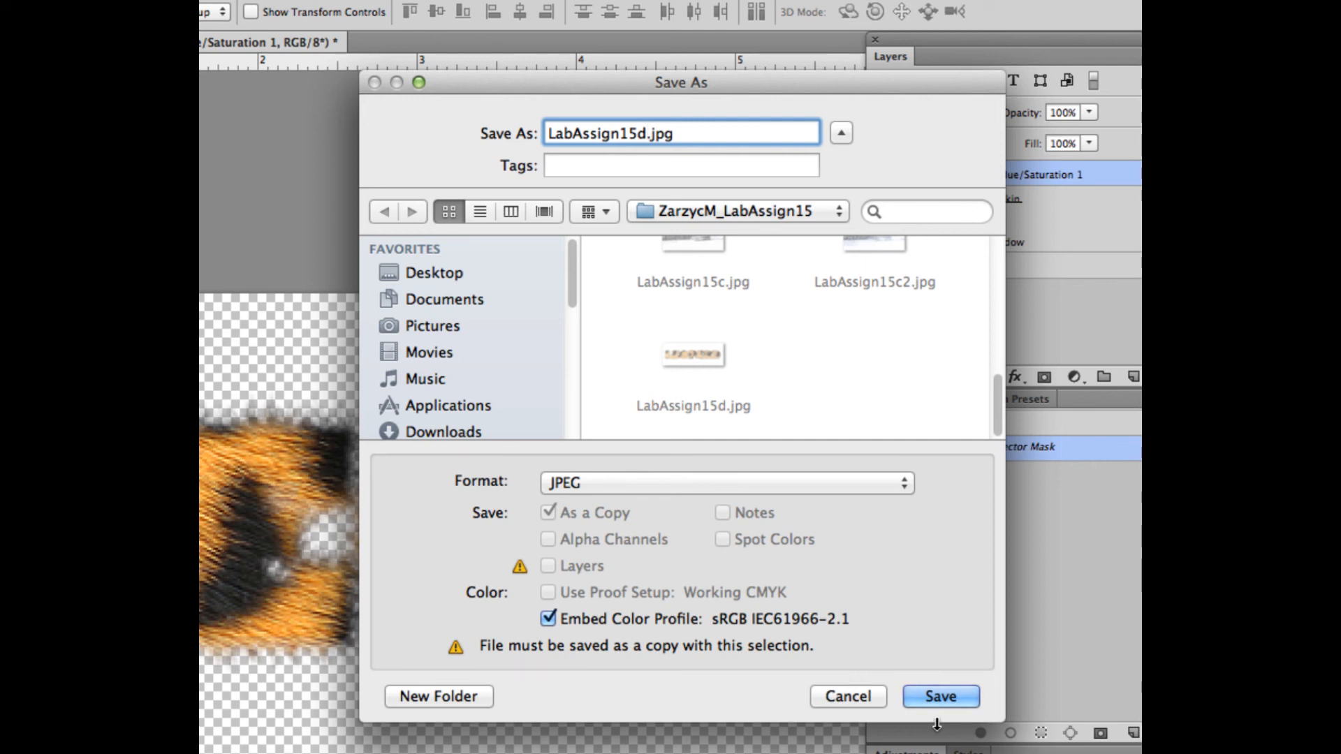
text(2)
click(937, 703)
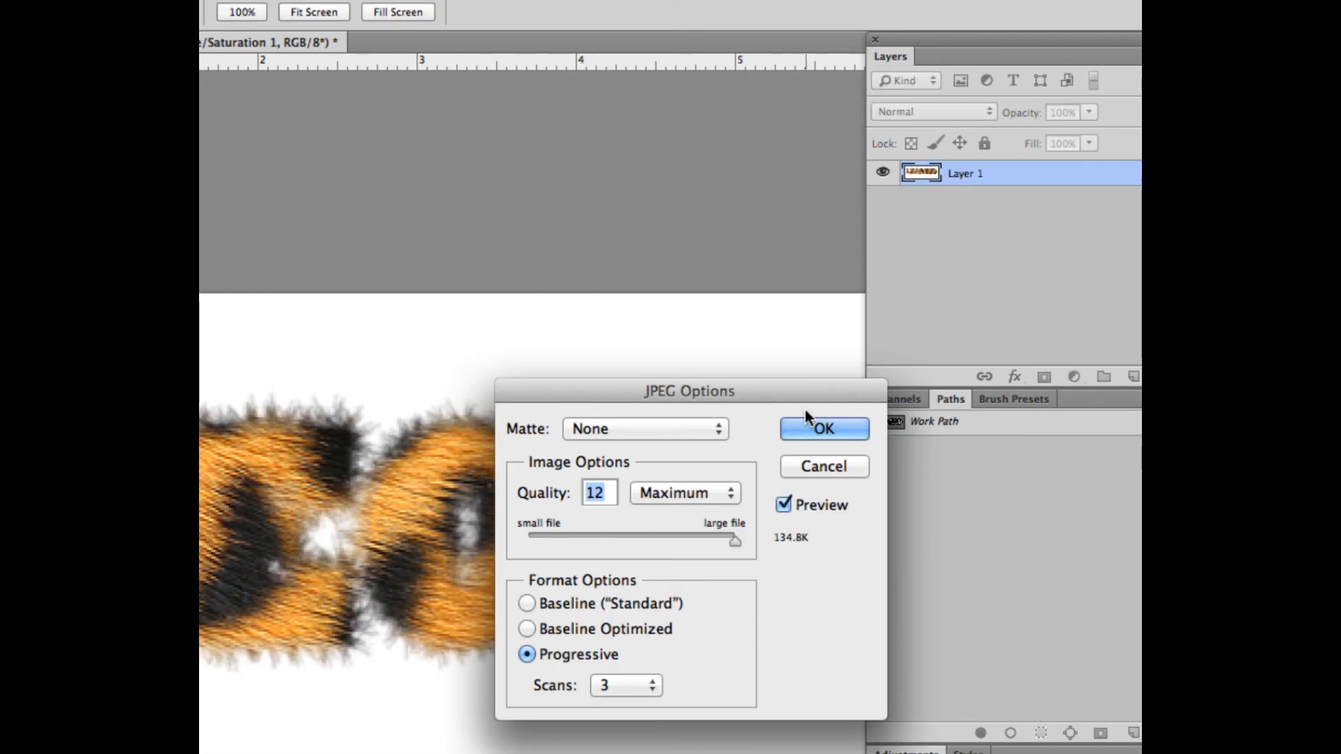
drag(734, 540, 707, 538)
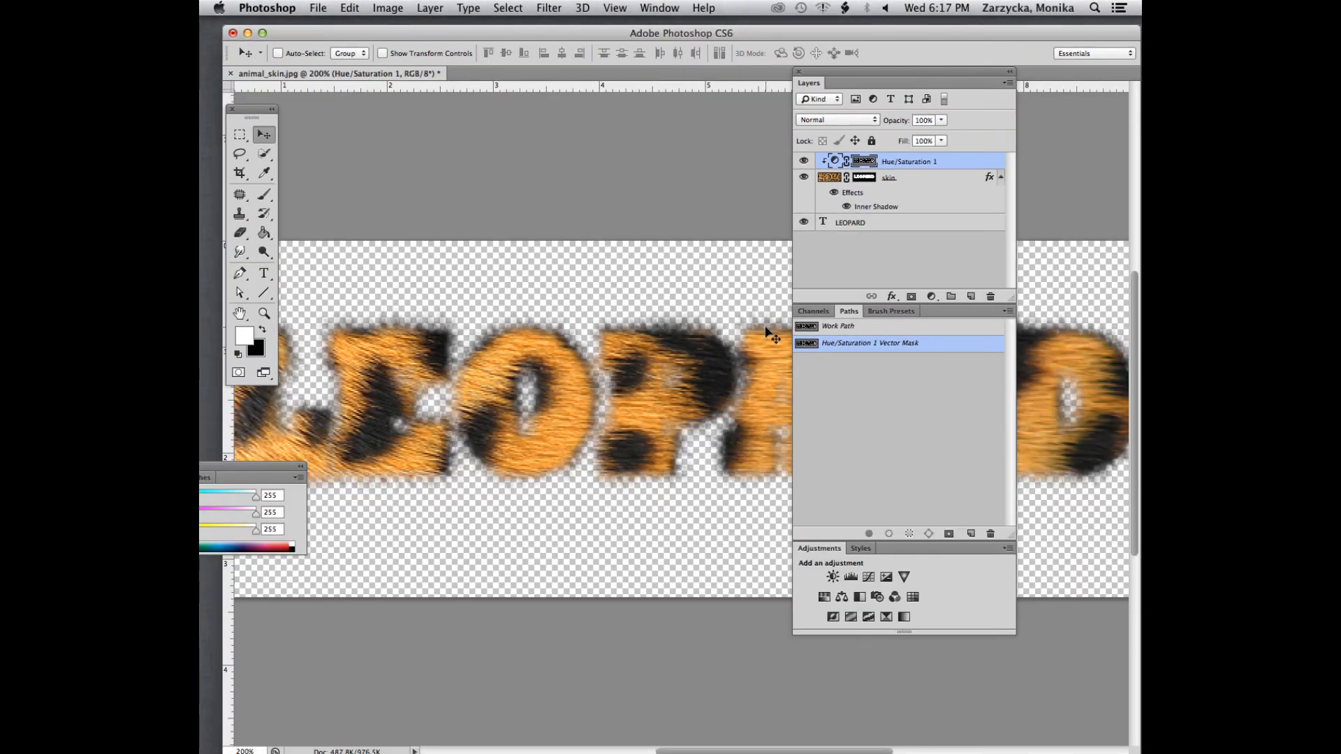
Switch from Photoshop to another open application
key(super+Tab)
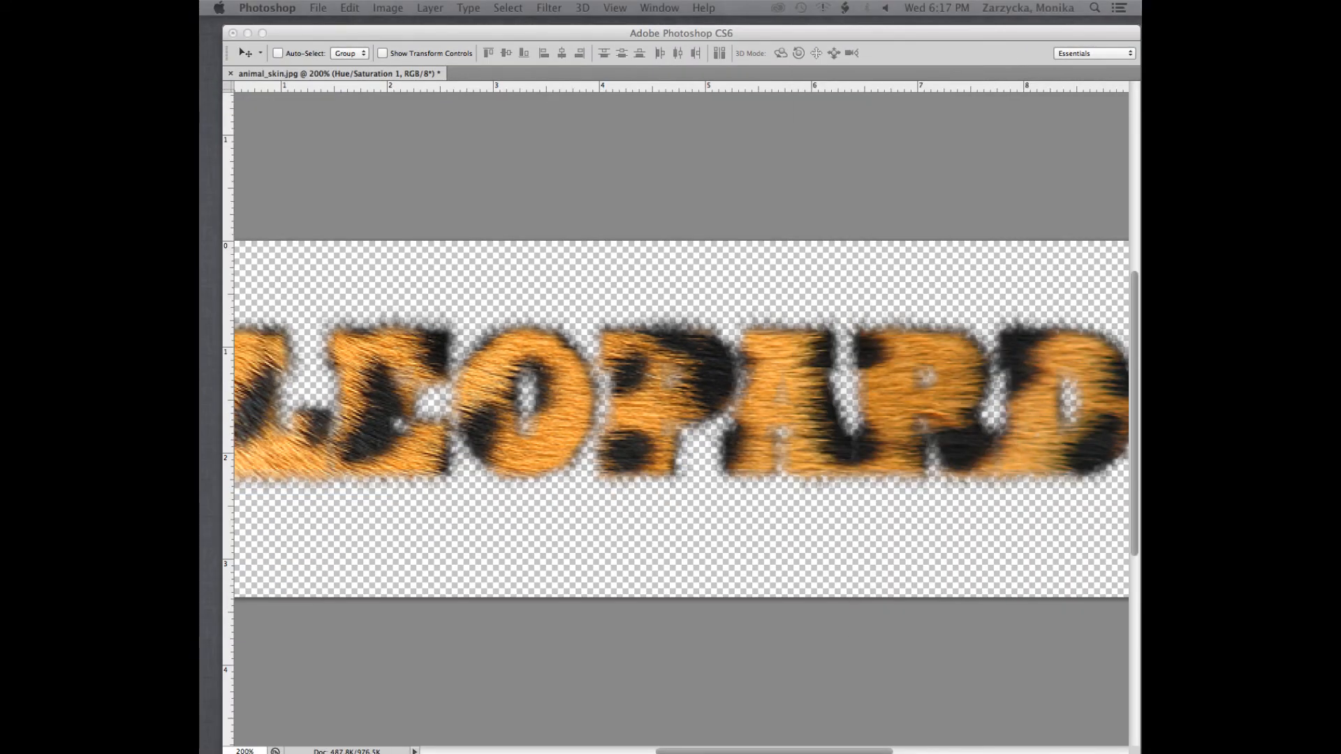